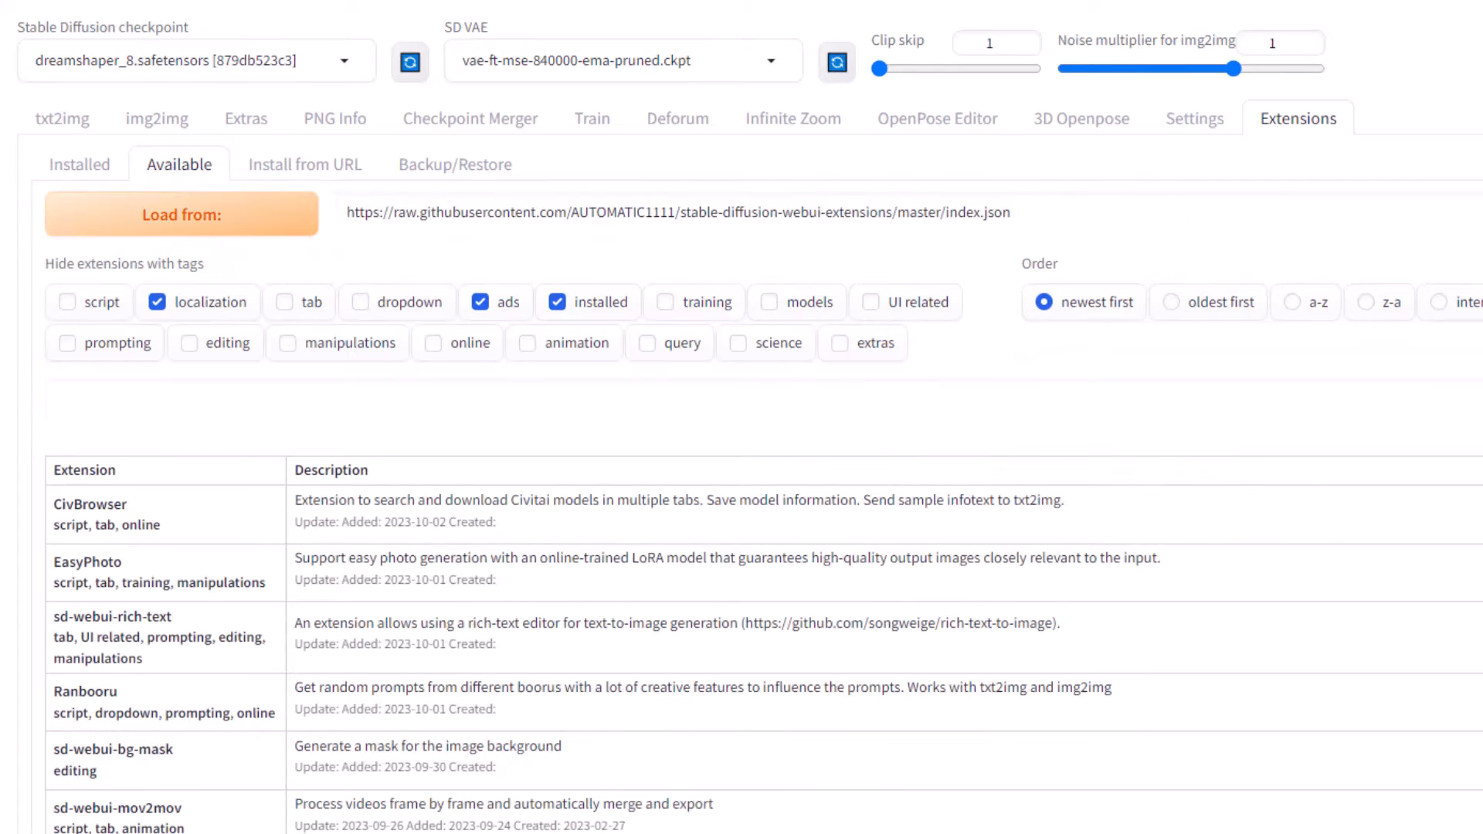
Search the available extensions for "Animatediff" and install sd-webui-animatediff
left_click(209, 400)
type("Animatediff")
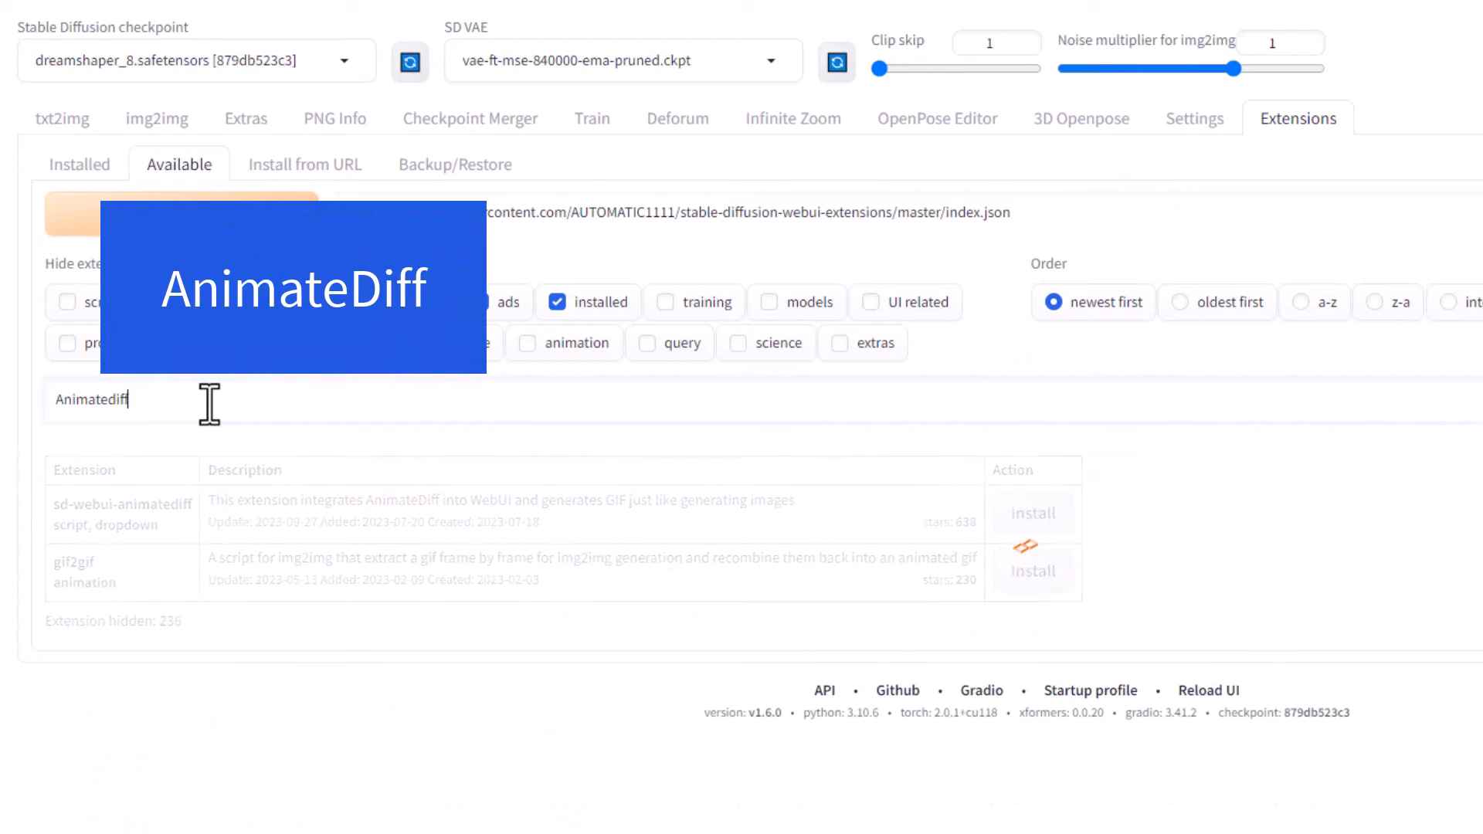
left_click(850, 517)
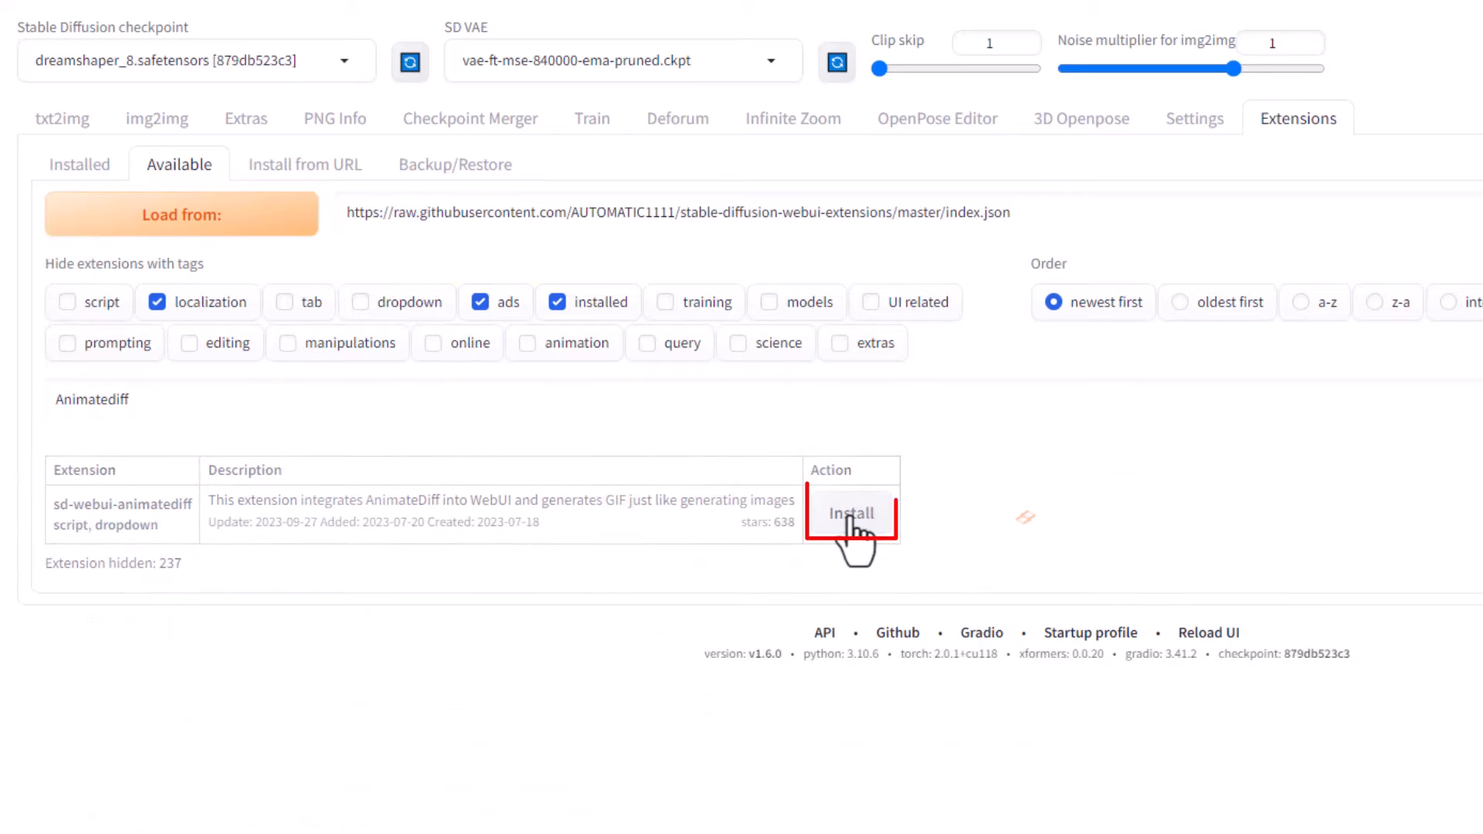
left_click_drag(753, 449, 34, 454)
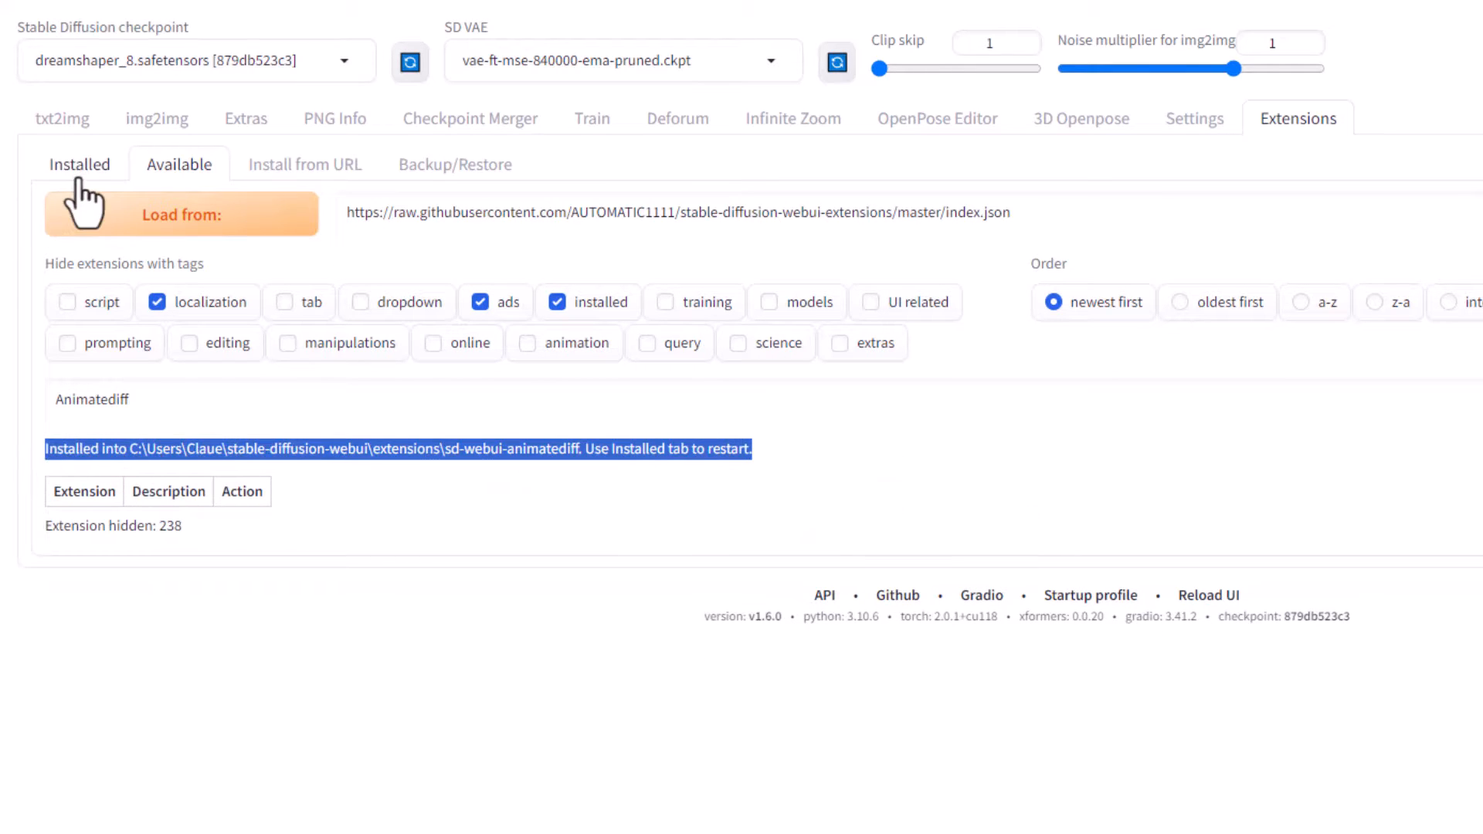
Check the installed extensions for updates, including sd-webui-animatediff, and apply the changes with a UI restart
left_click(79, 193)
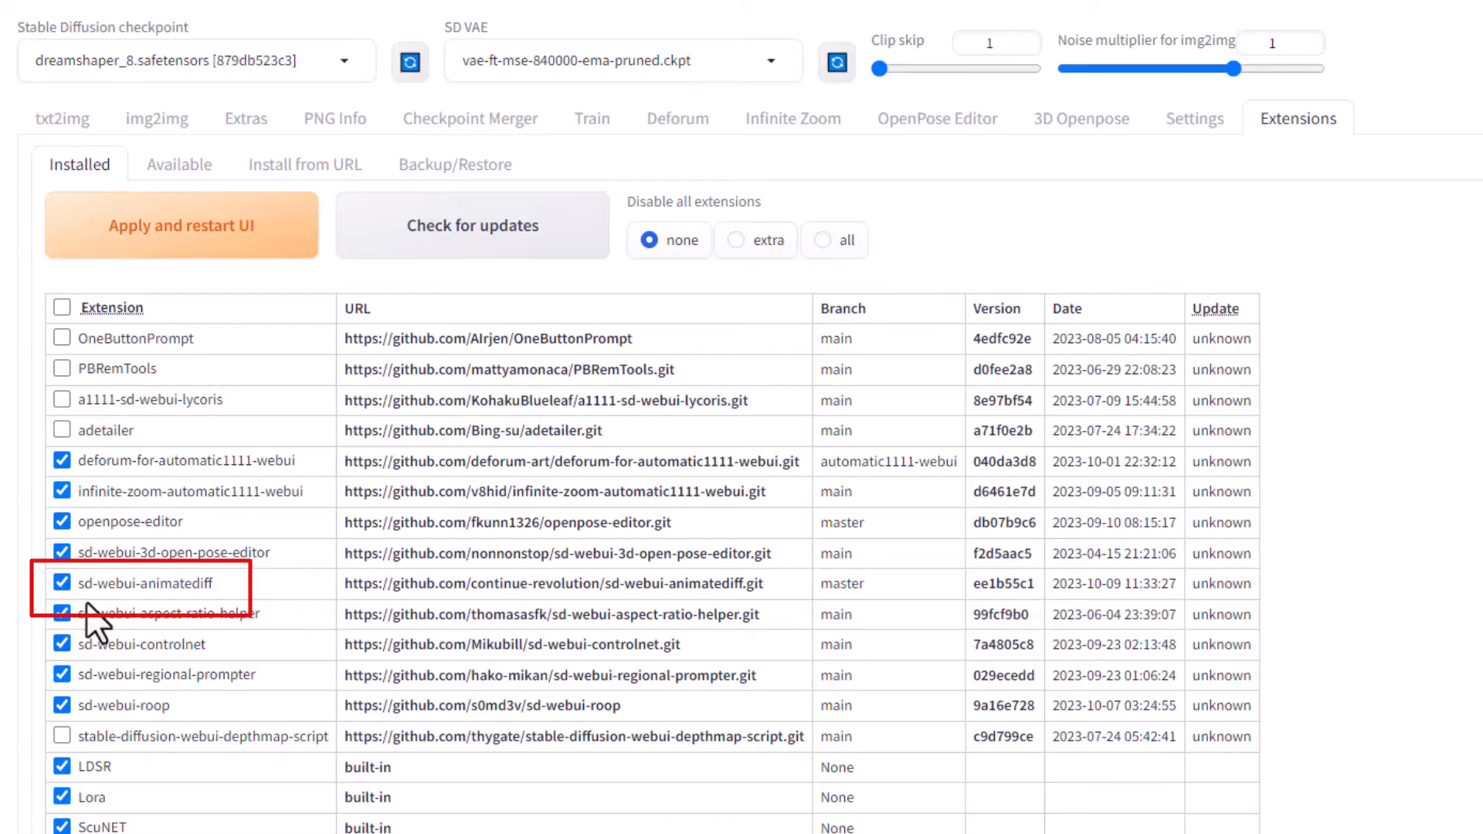
left_click(473, 255)
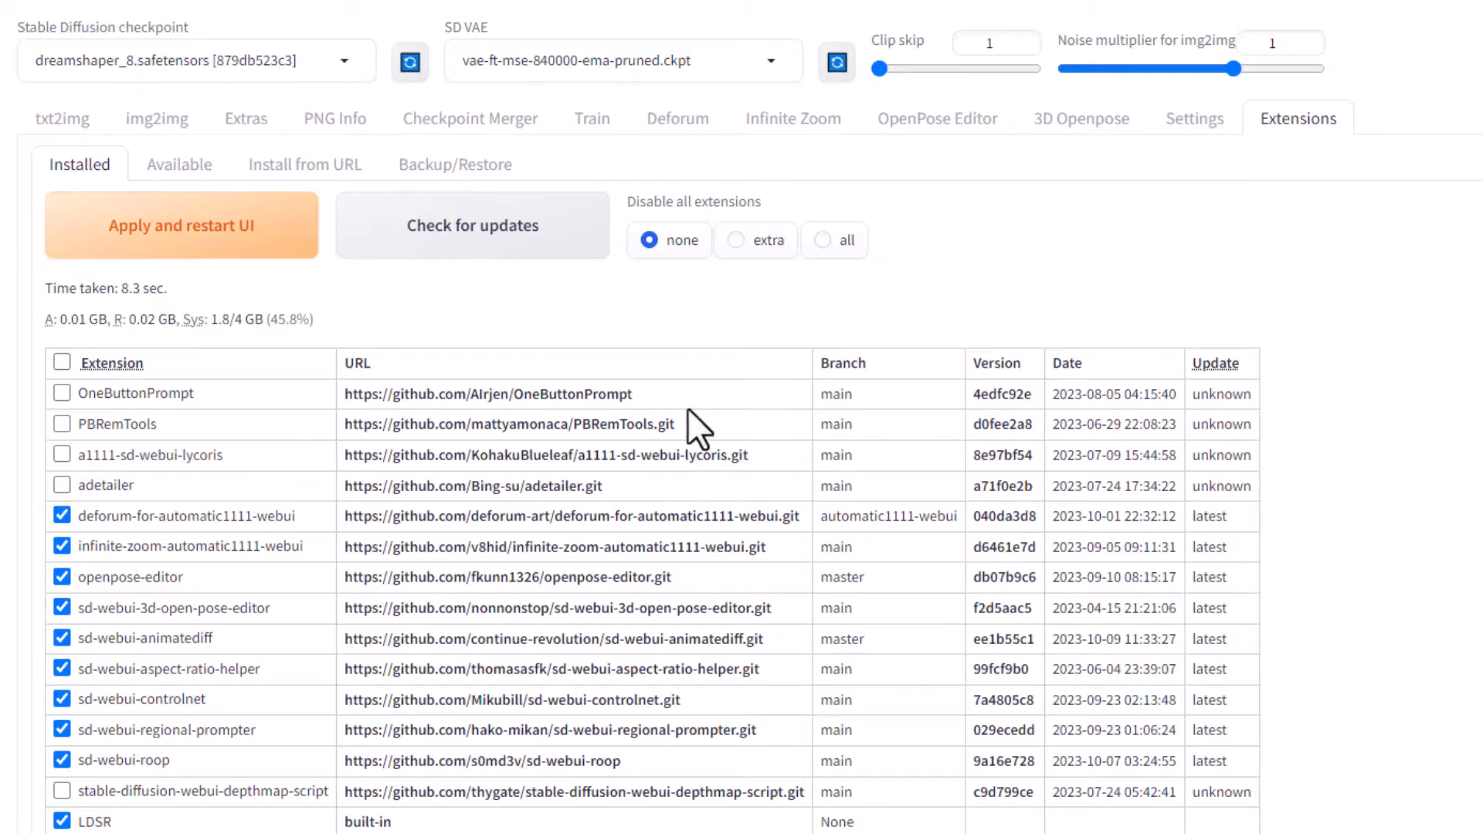
left_click(211, 243)
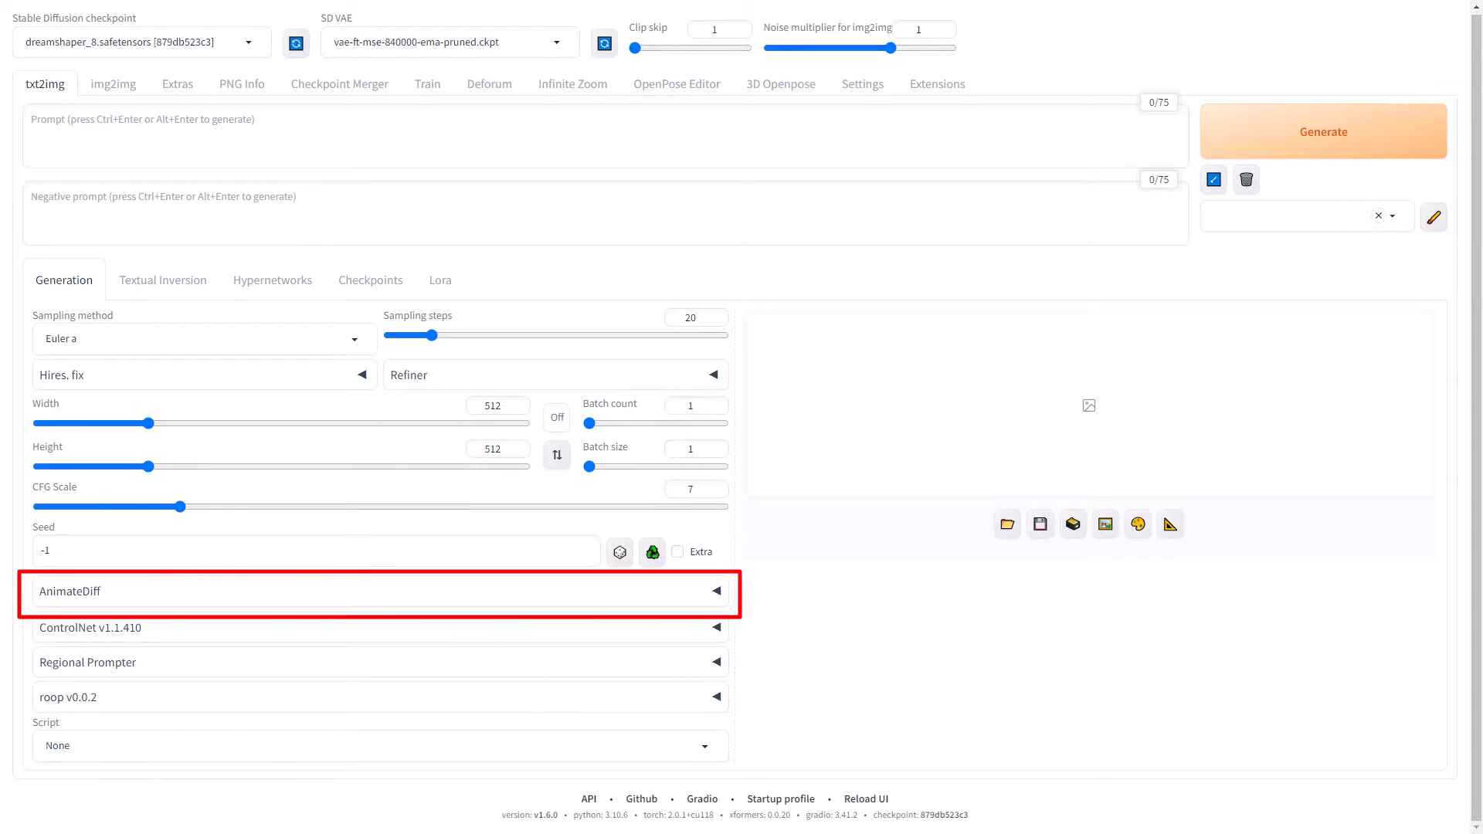
Expand the AnimateDiff settings in txt2img, review its options and look at the available motion modules
left_click(716, 592)
scroll(682, 563, "down", 2)
scroll(556, 460, "down", 4)
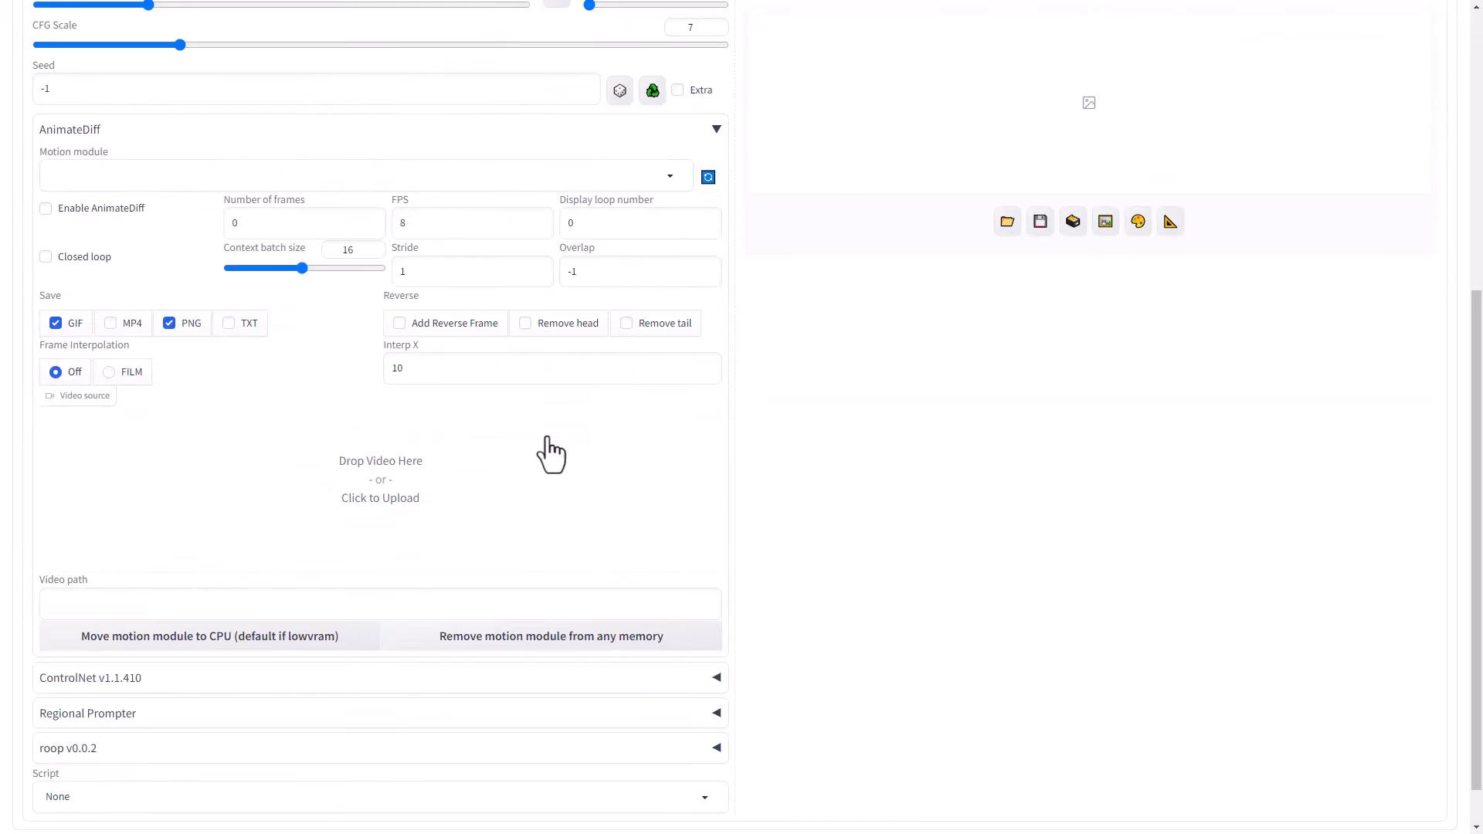
scroll(540, 440, "down", 1)
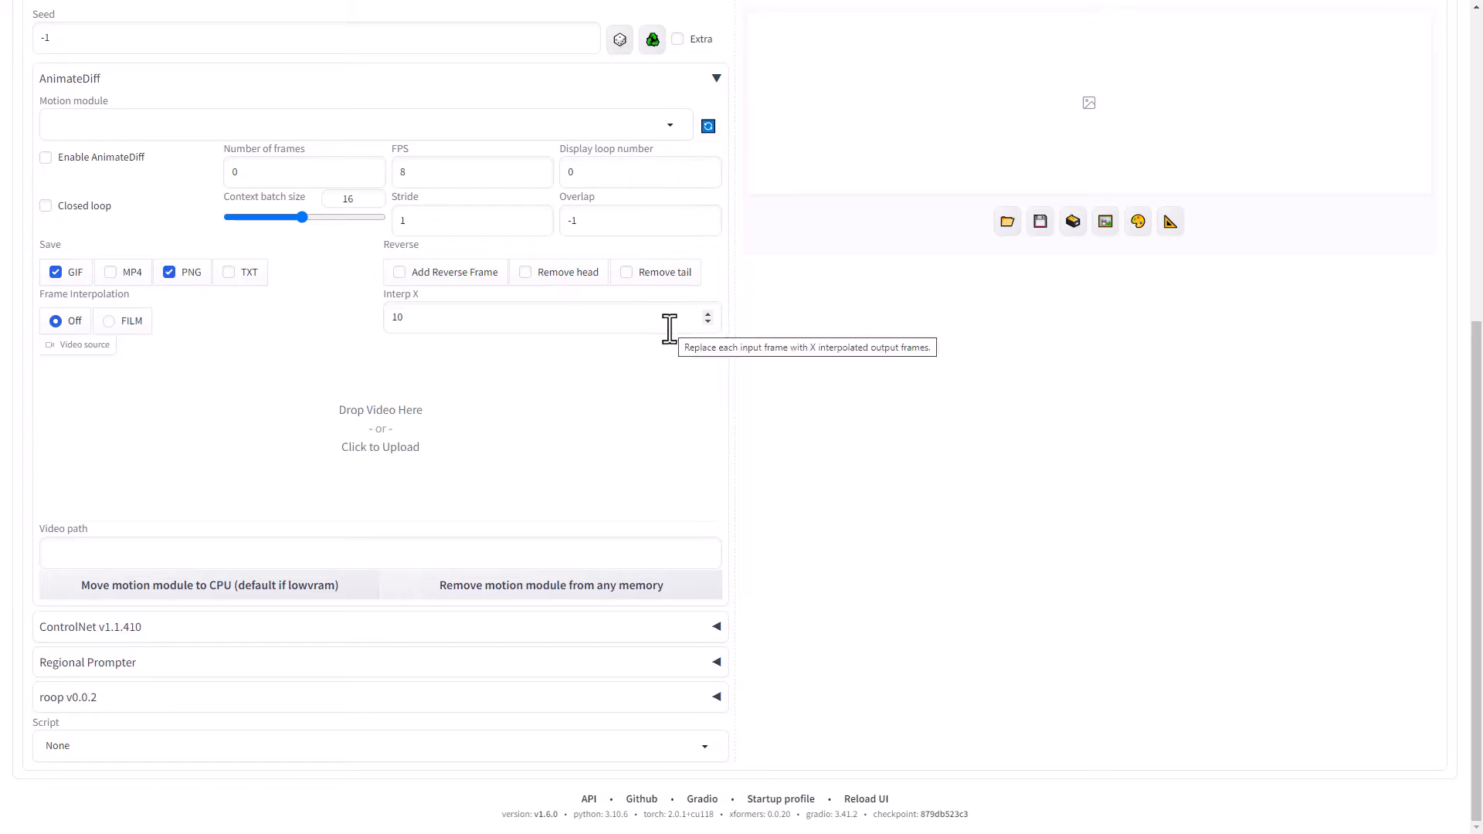
left_click(670, 127)
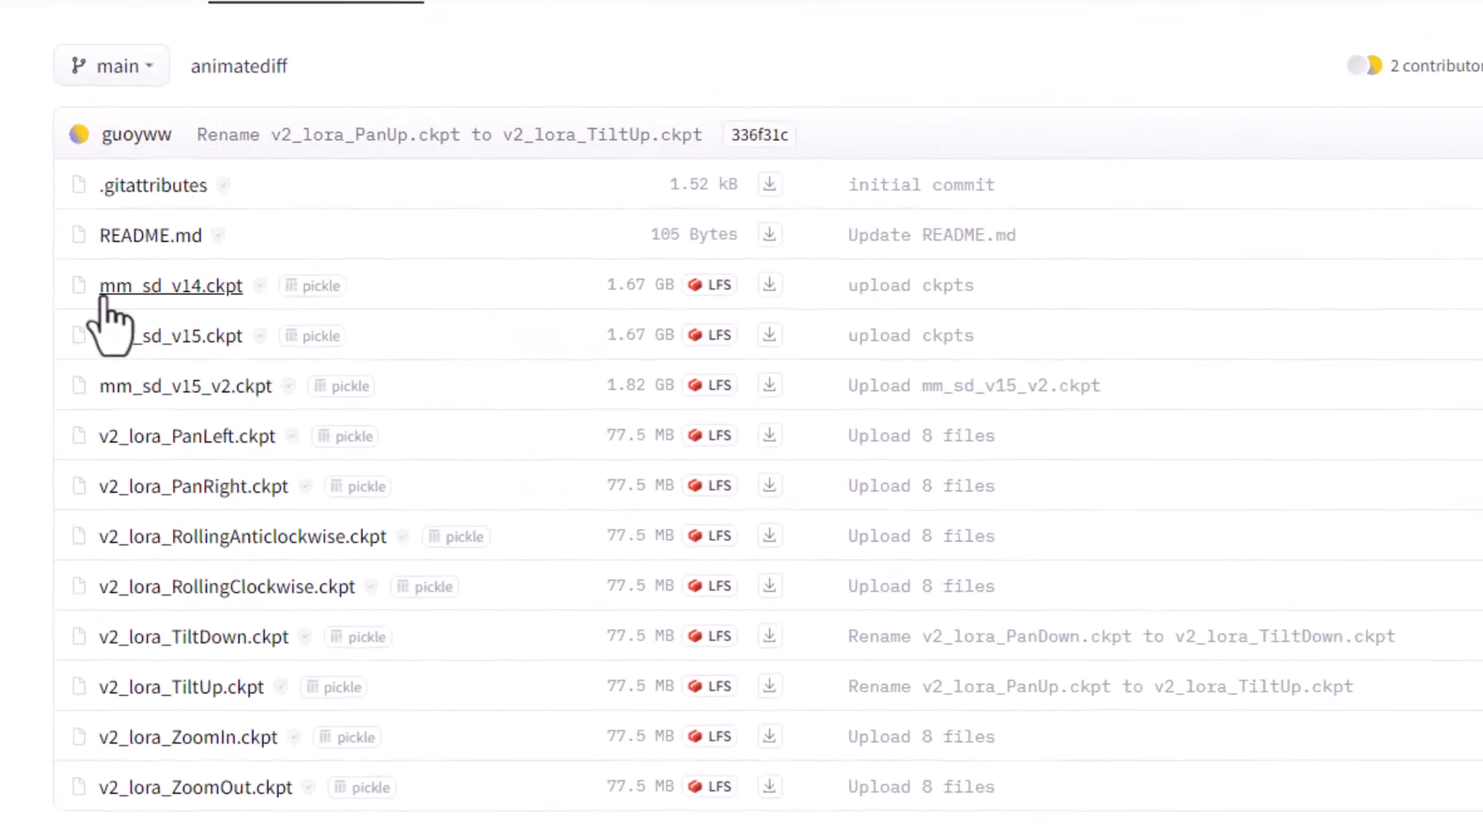
In the animatediff model repository, examine the motion modules mm_sd_v14.ckpt, mm_sd_v15.ckpt and mm_sd_v15_v2.ckpt and their file sizes
left_click_drag(62, 284, 377, 383)
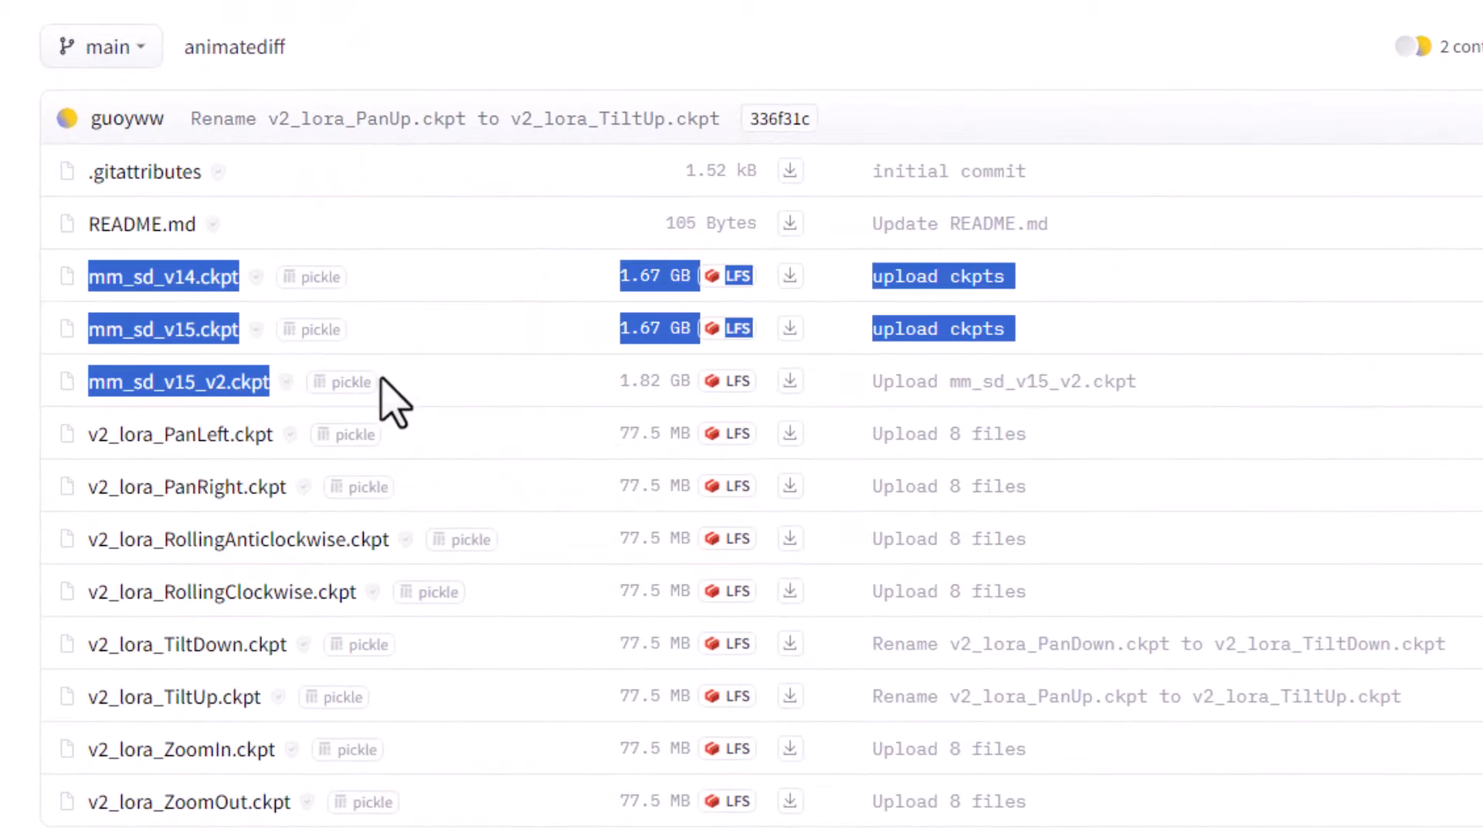
left_click(457, 415)
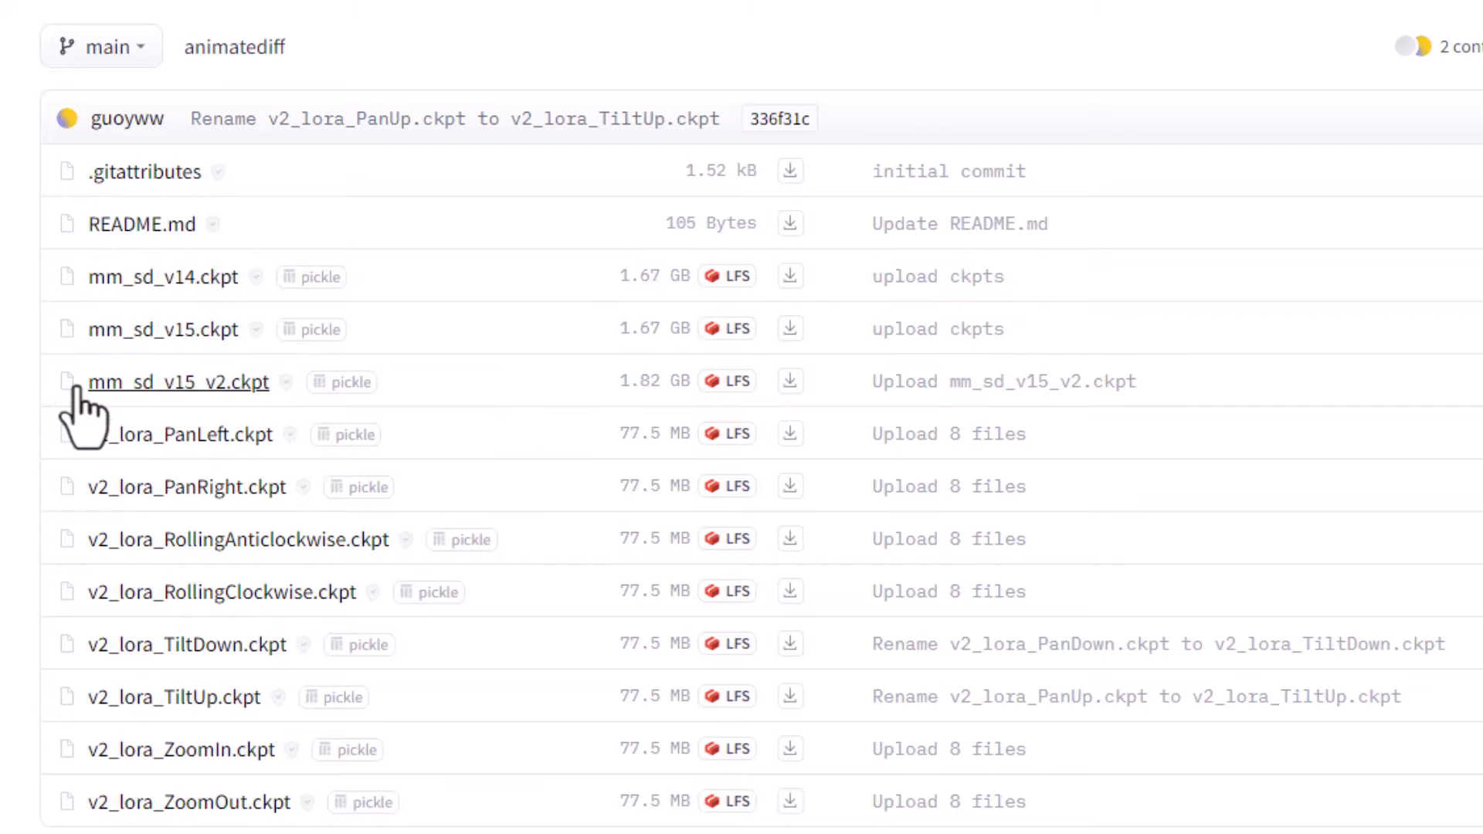
mouse_move(57, 386)
left_mouse_down()
mouse_move(206, 407)
mouse_move(780, 377)
mouse_move(878, 387)
mouse_move(705, 390)
left_mouse_up()
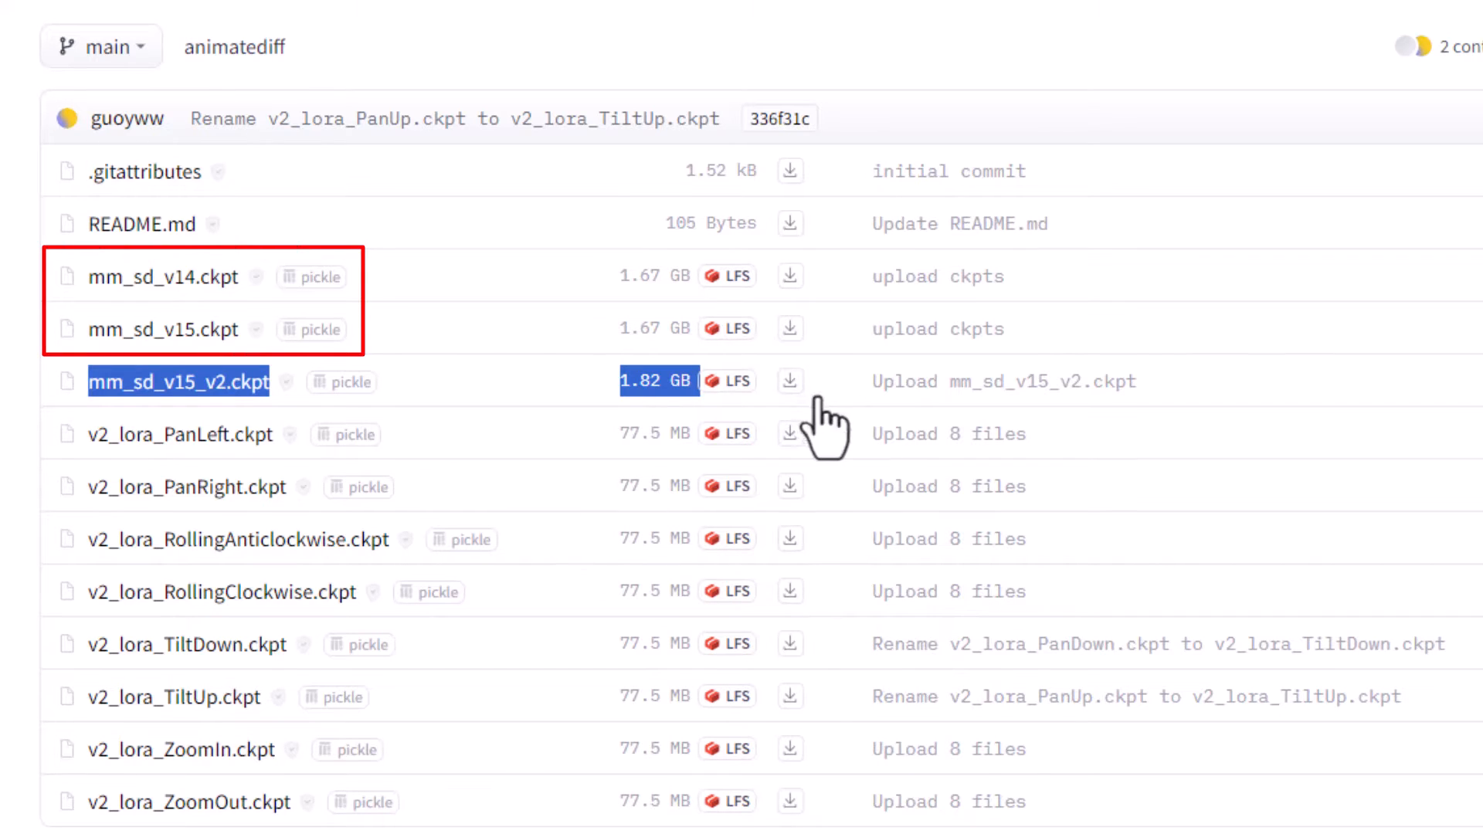
Switch to File Explorer and paste the motion module files into stable-diffusion-webui\extensions\sd-webui-animatediff\model
left_click(3, 718)
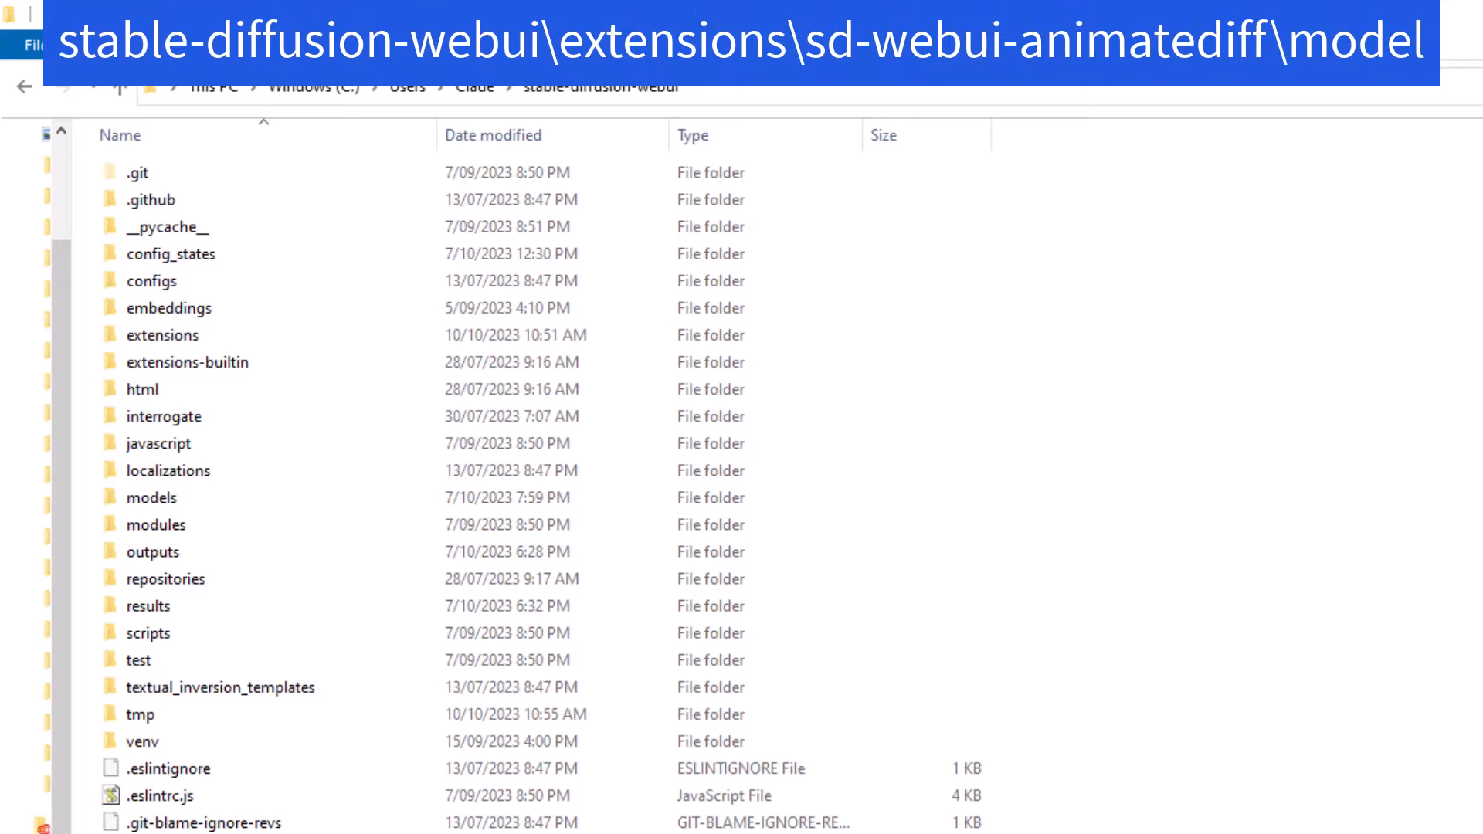
double_click(265, 343)
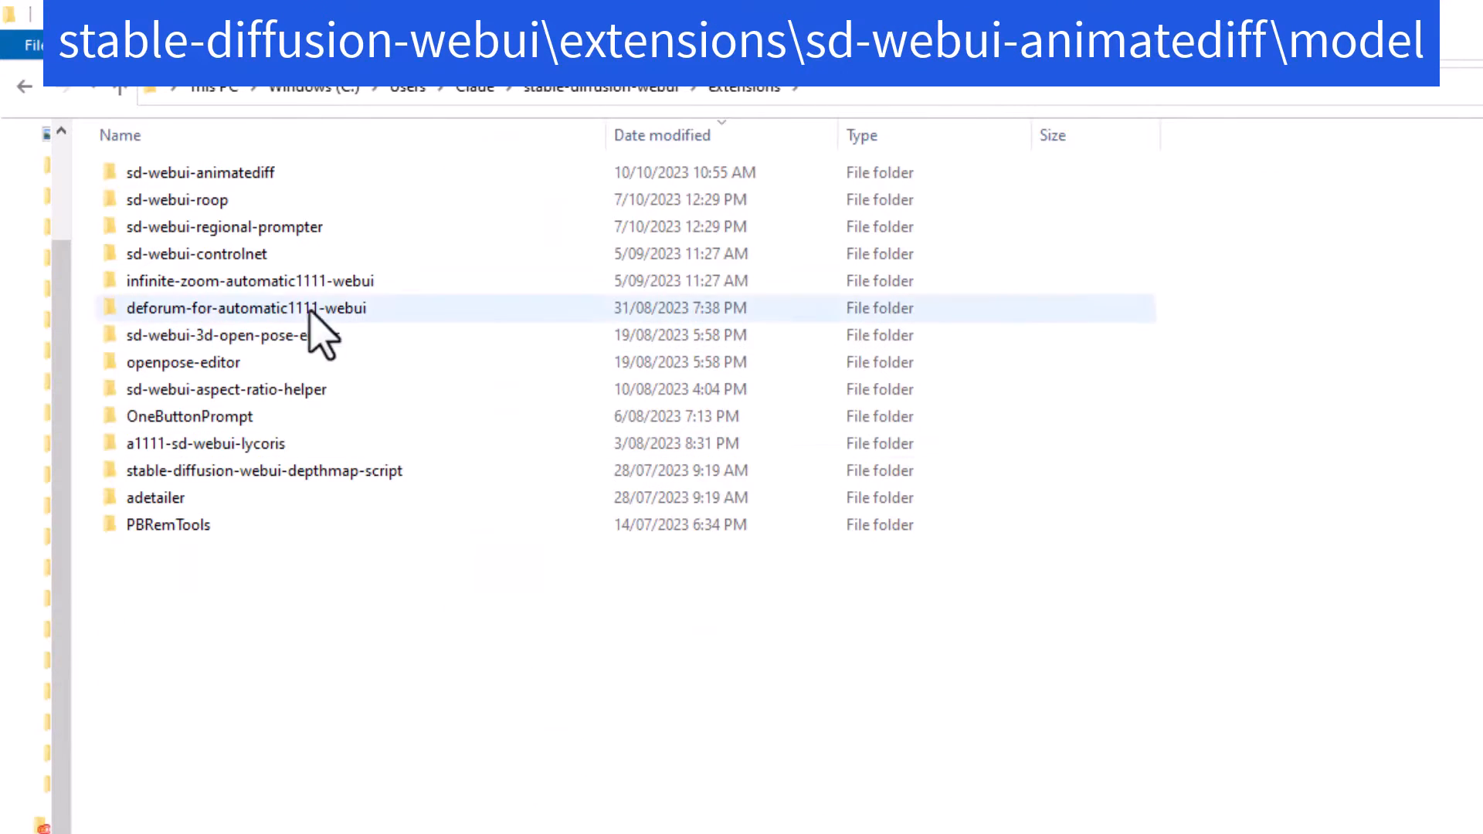
double_click(267, 173)
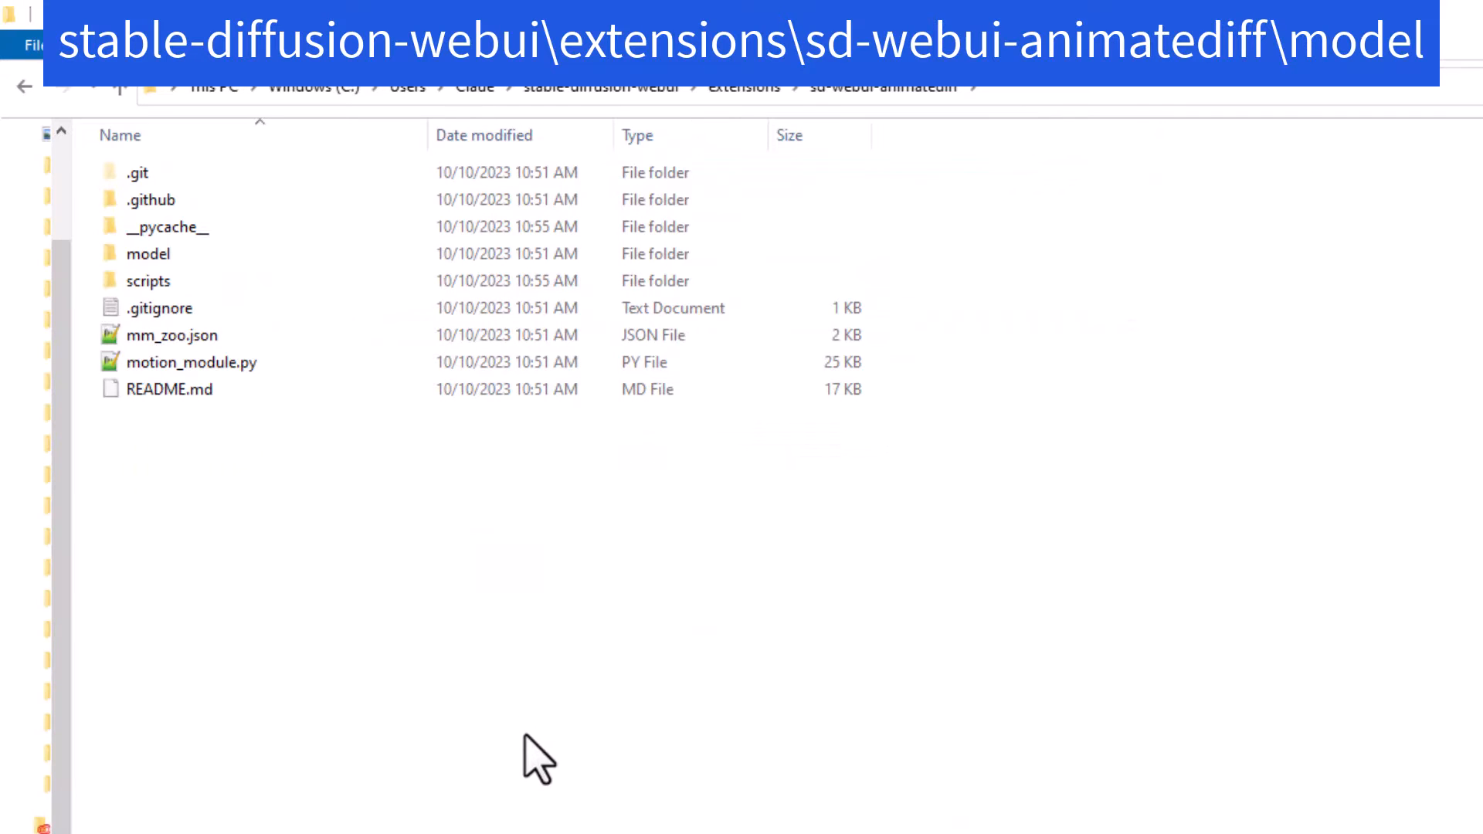
left_click(172, 255)
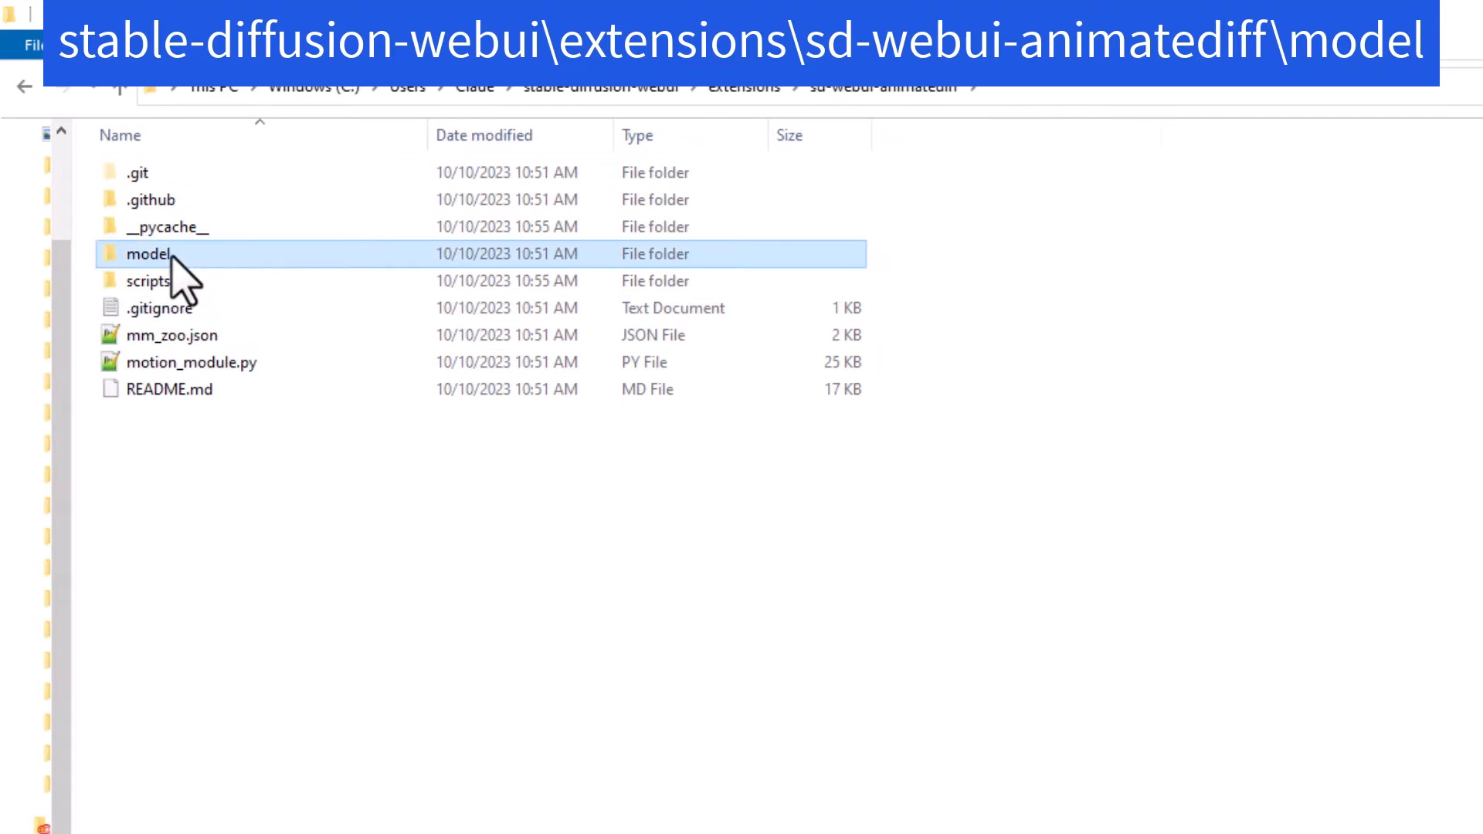
double_click(172, 255)
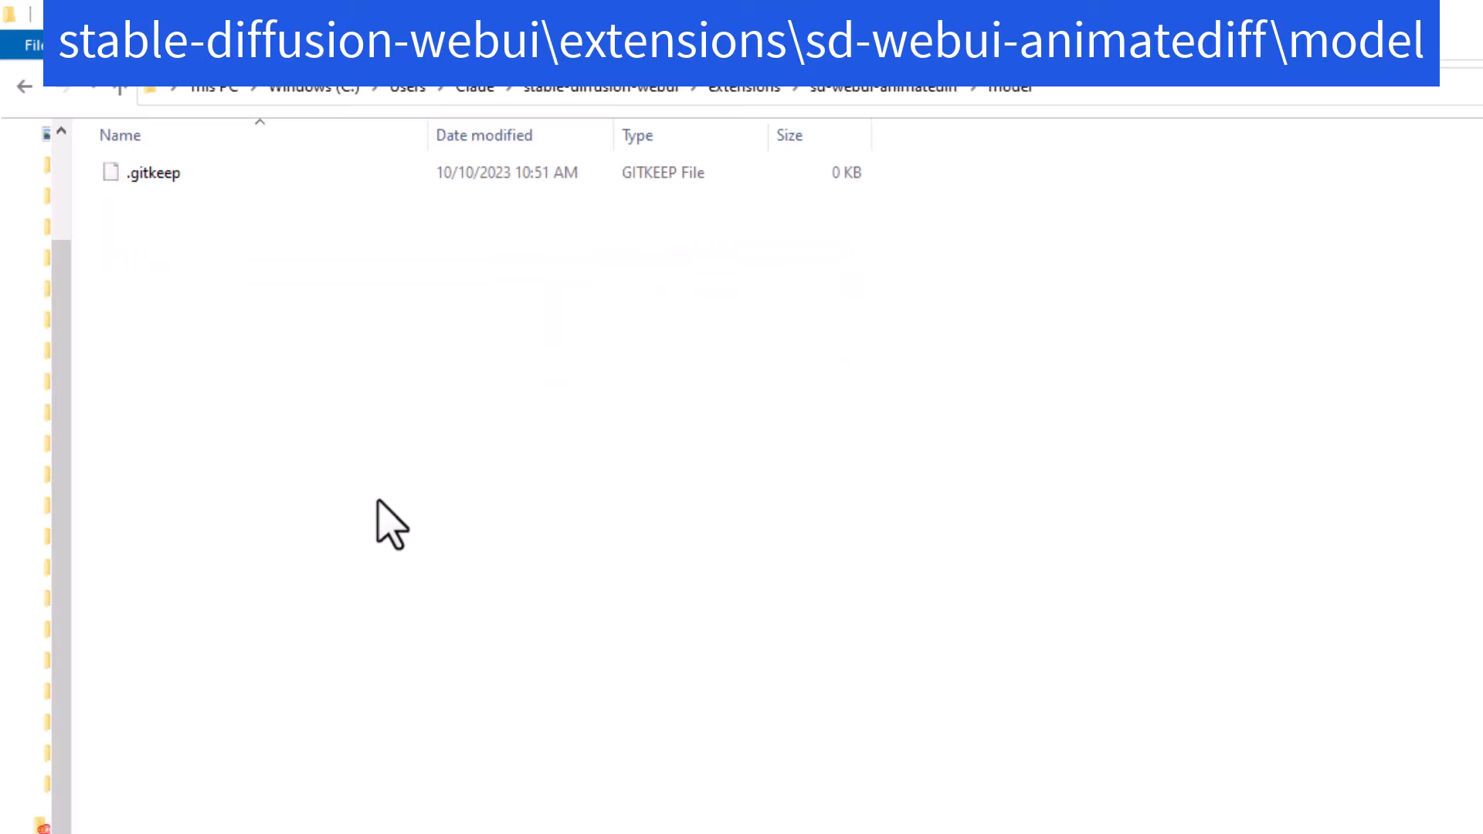
key("ctrl+v")
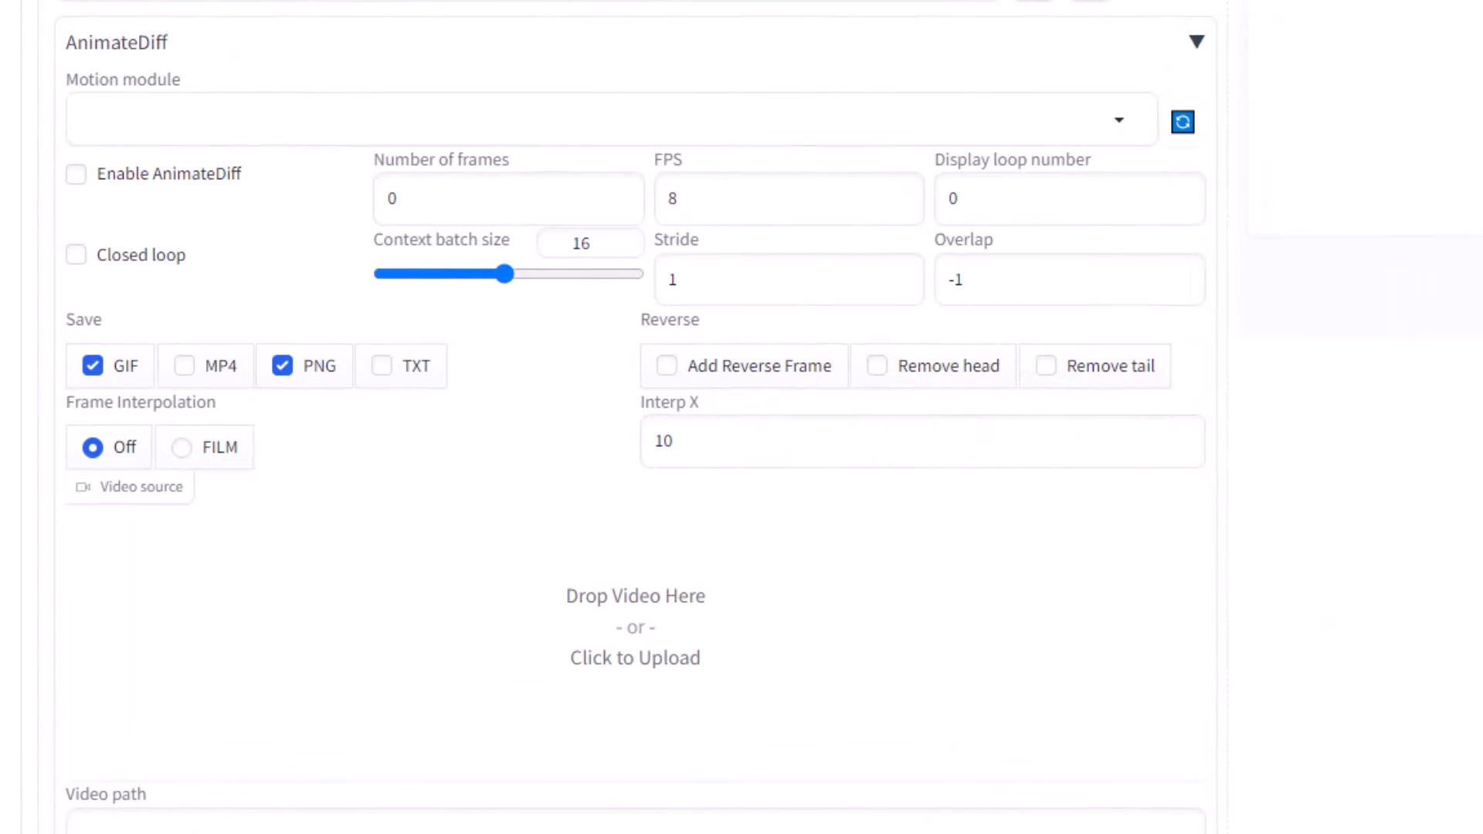
Refresh AnimateDiff's motion module list in the web UI and select mm_sd_v15_v2.ckpt
left_click(1182, 123)
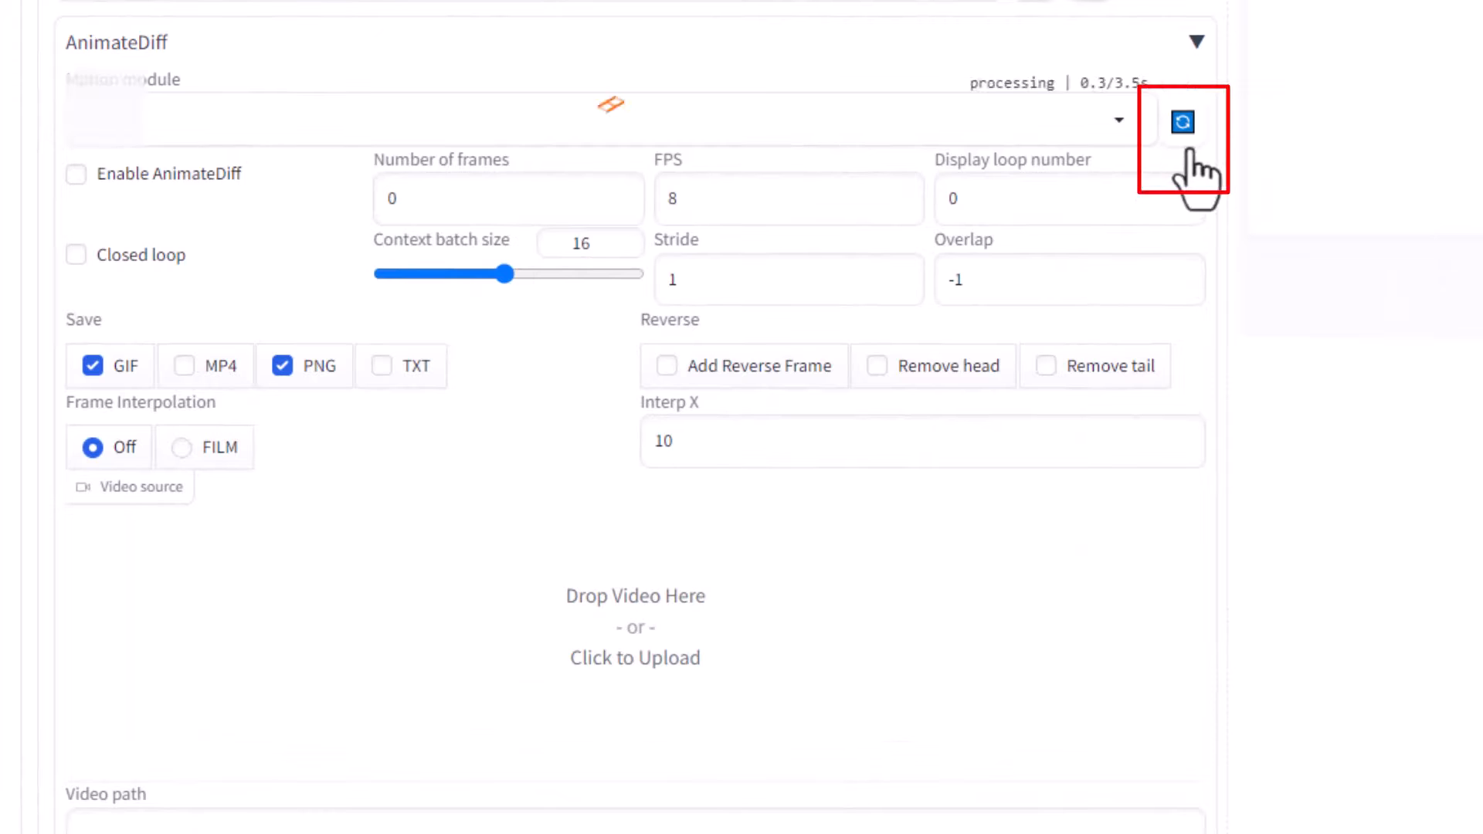
left_click(1120, 122)
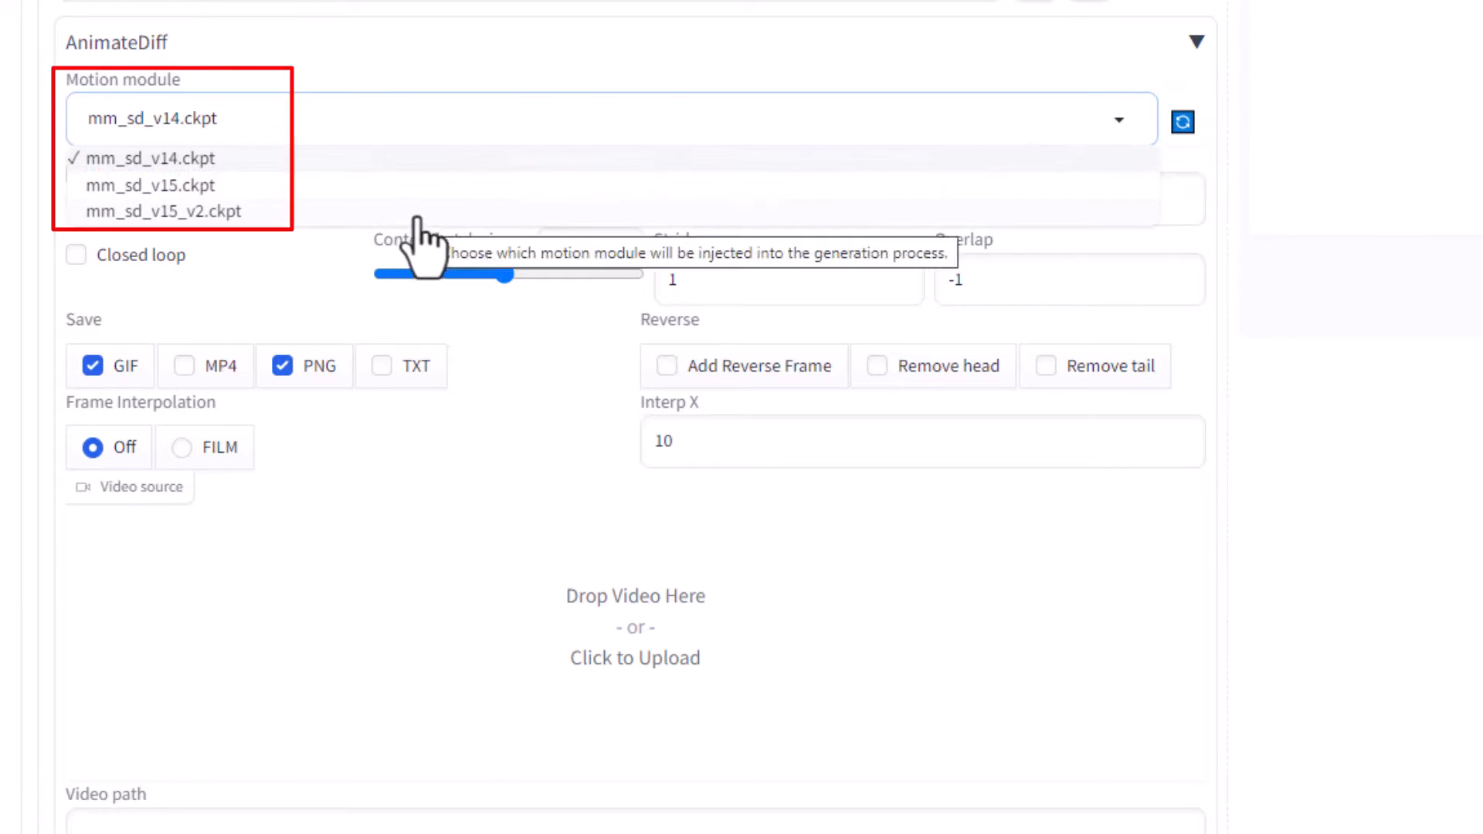
left_click(222, 213)
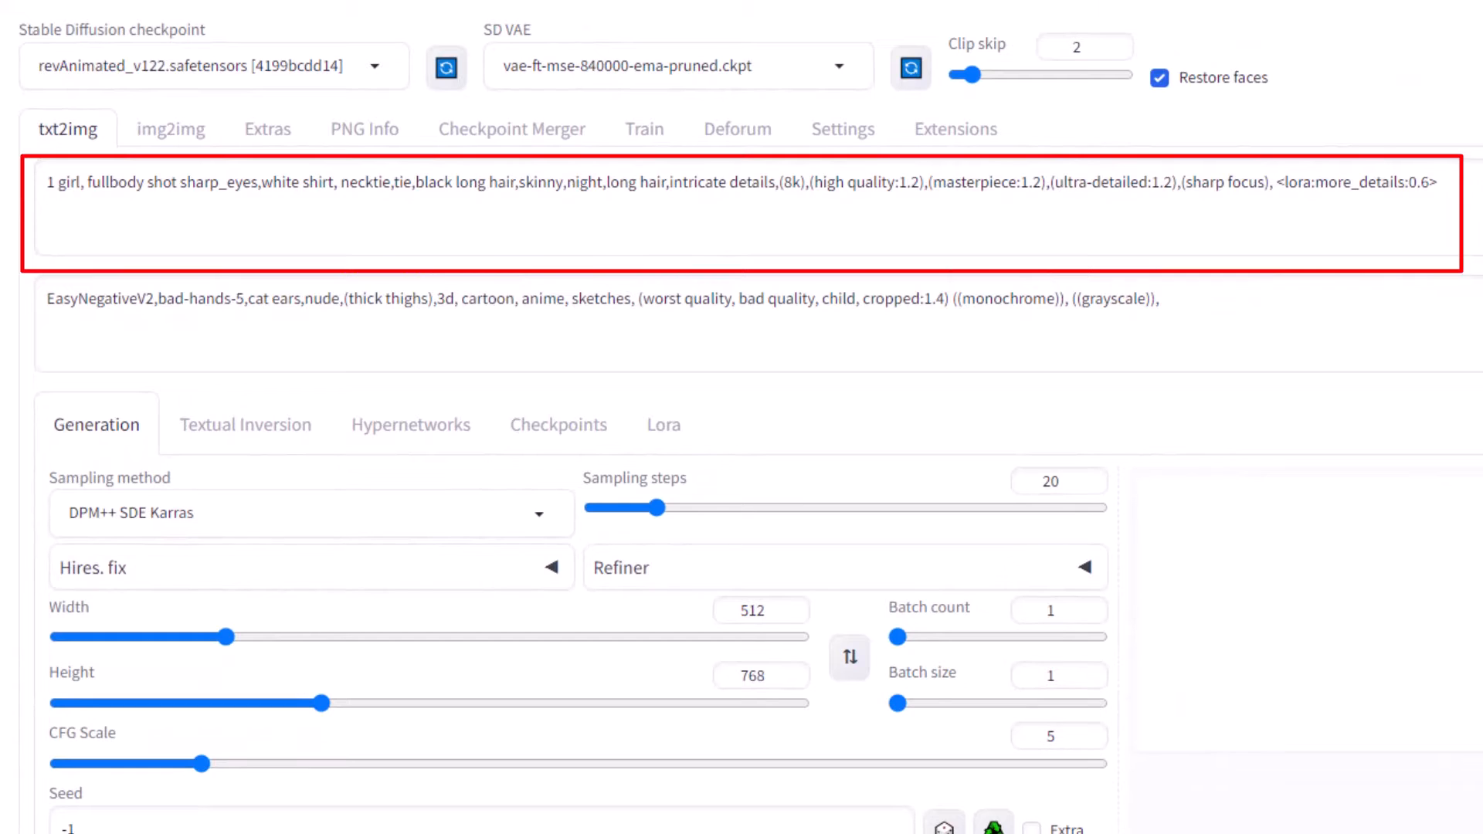
Generate a test image from the "1 girl, fullbody shot" prompt and view the result at full size
triple_click(293, 183)
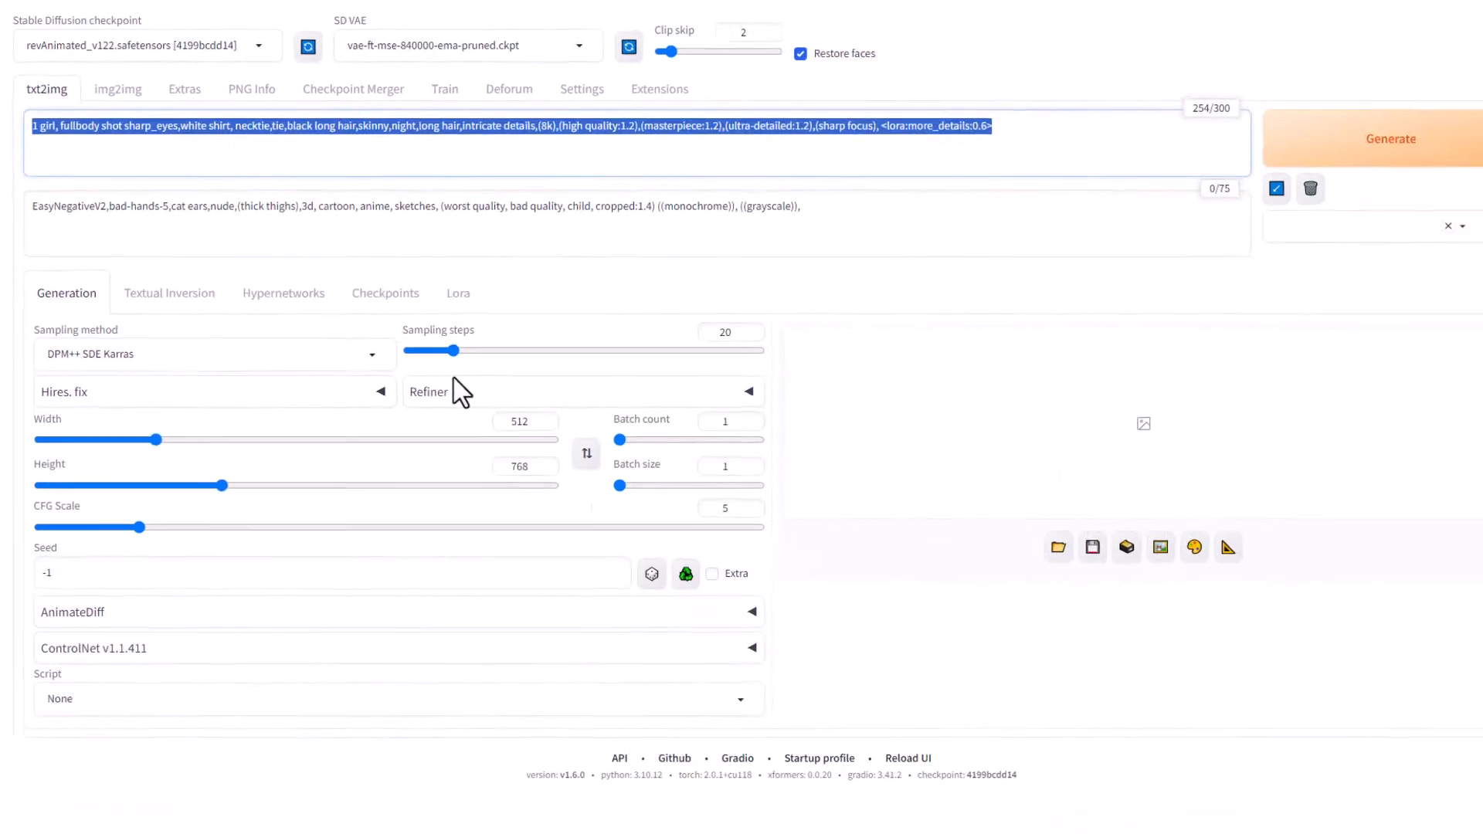
key("ctrl+Return")
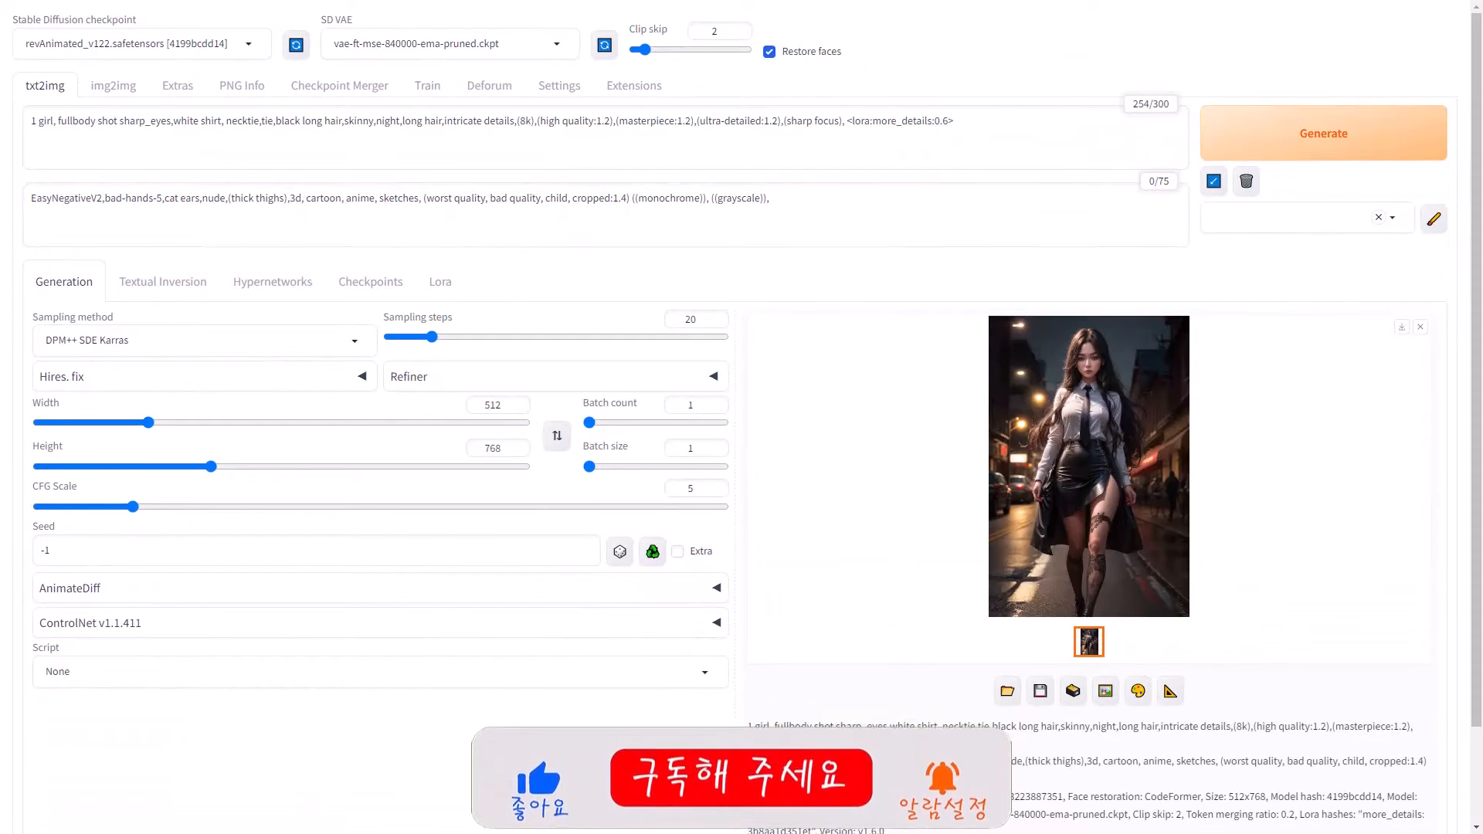
left_click(1034, 397)
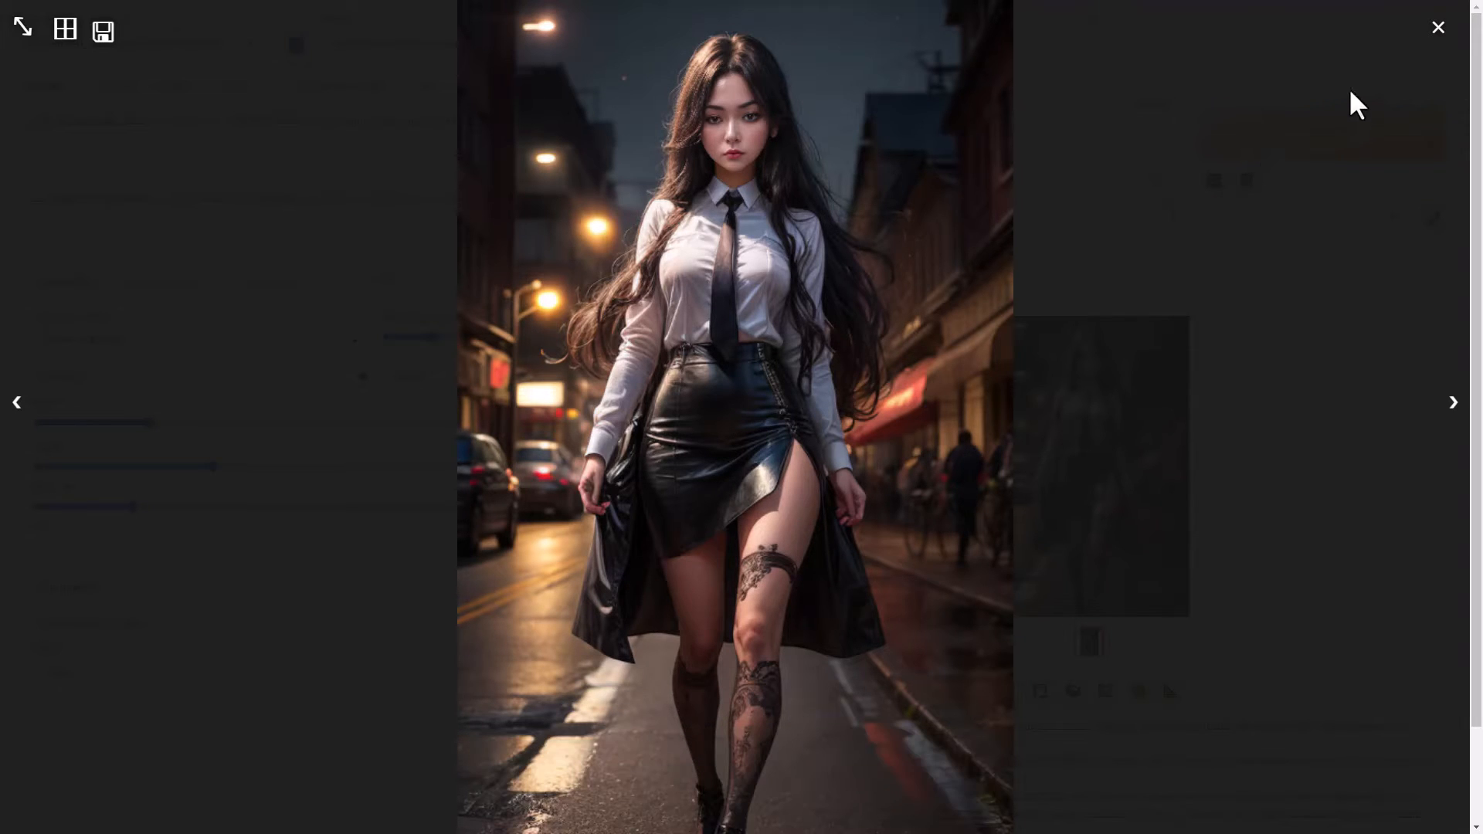
left_click(1437, 37)
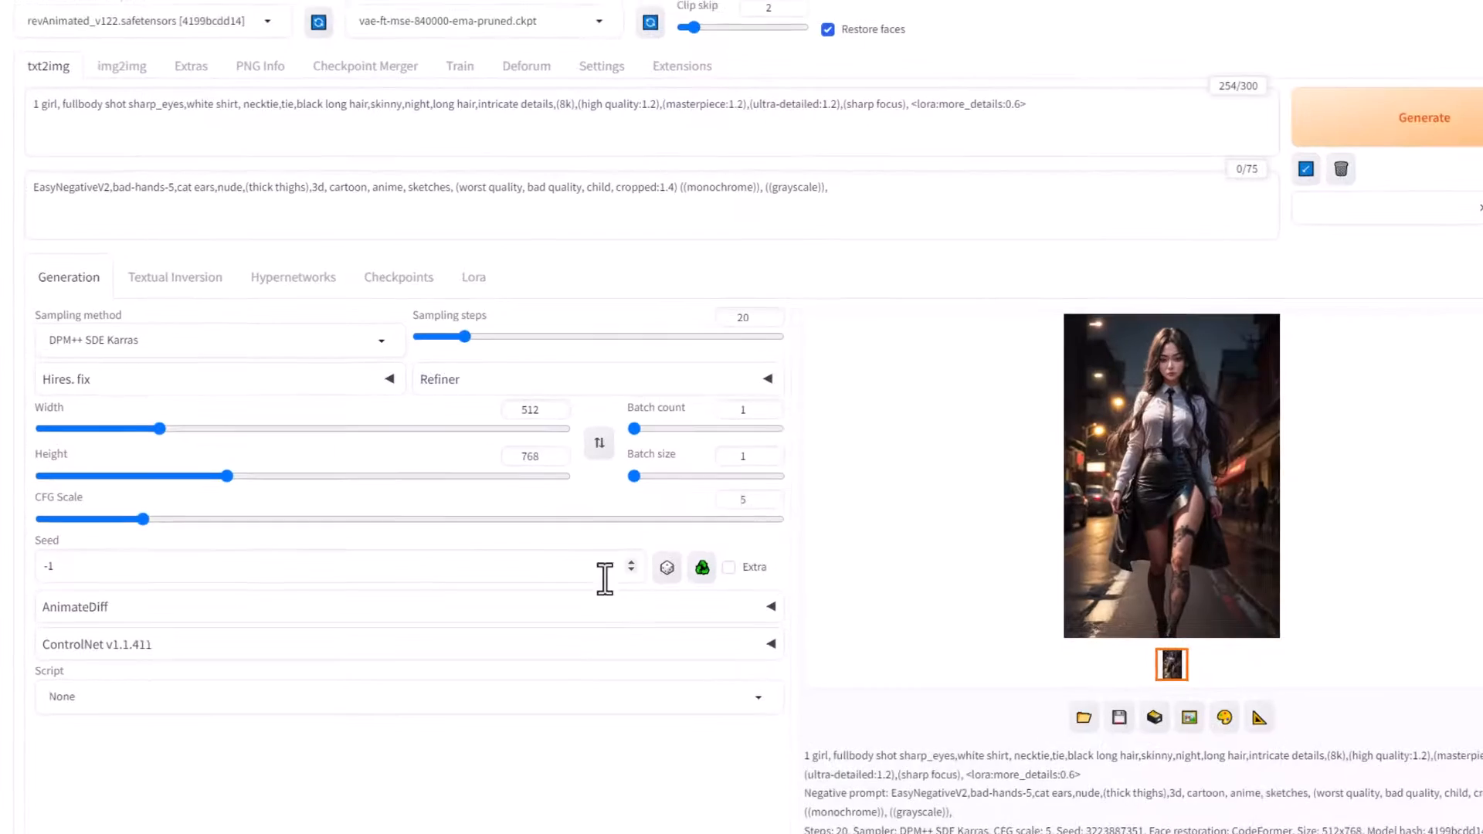
Enable AnimateDiff with the mm_sd_v15_v2.ckpt motion module and set the number of frames to 32
left_click(763, 605)
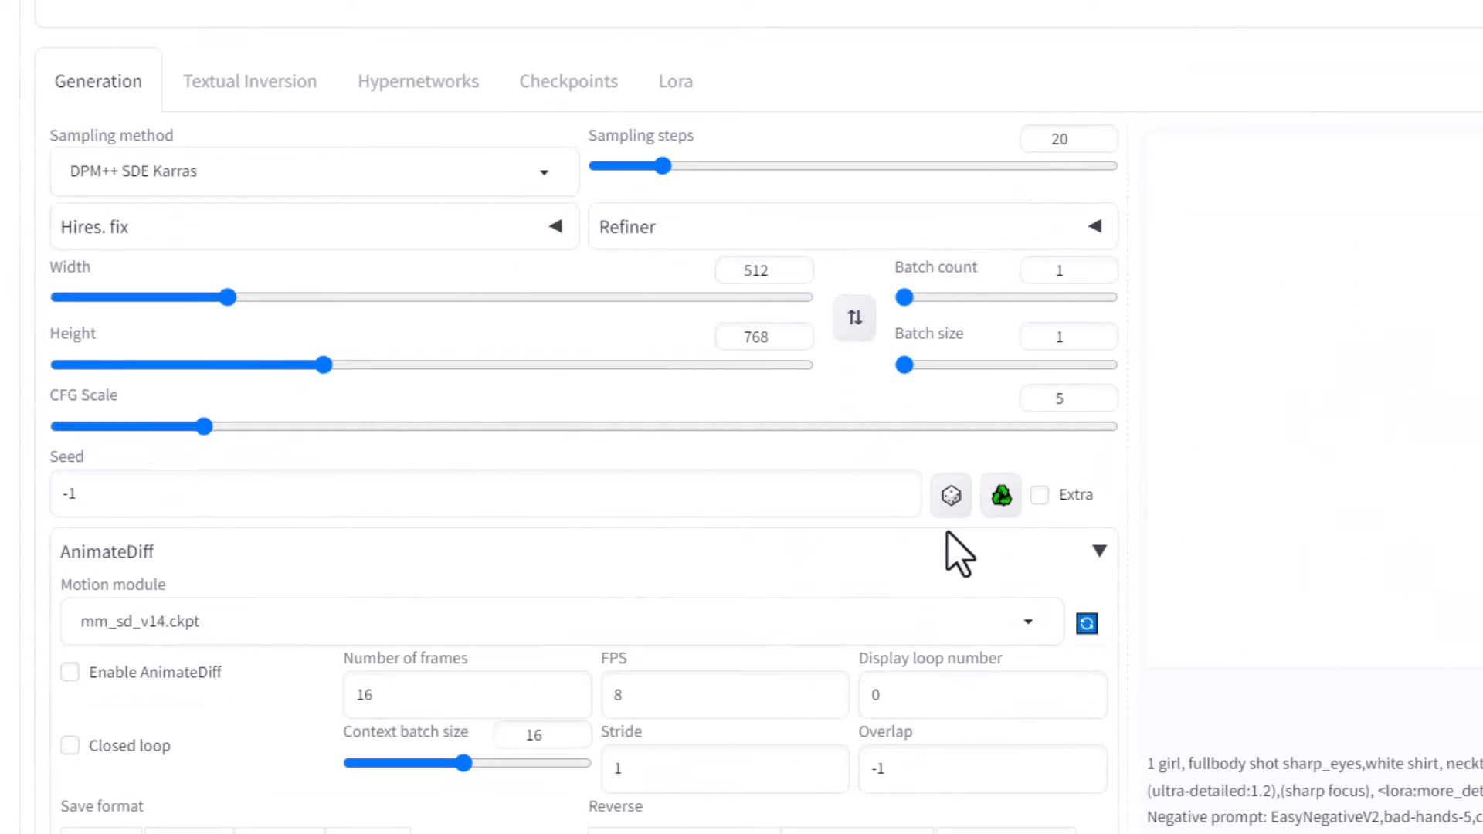
scroll(957, 552, "down", 5)
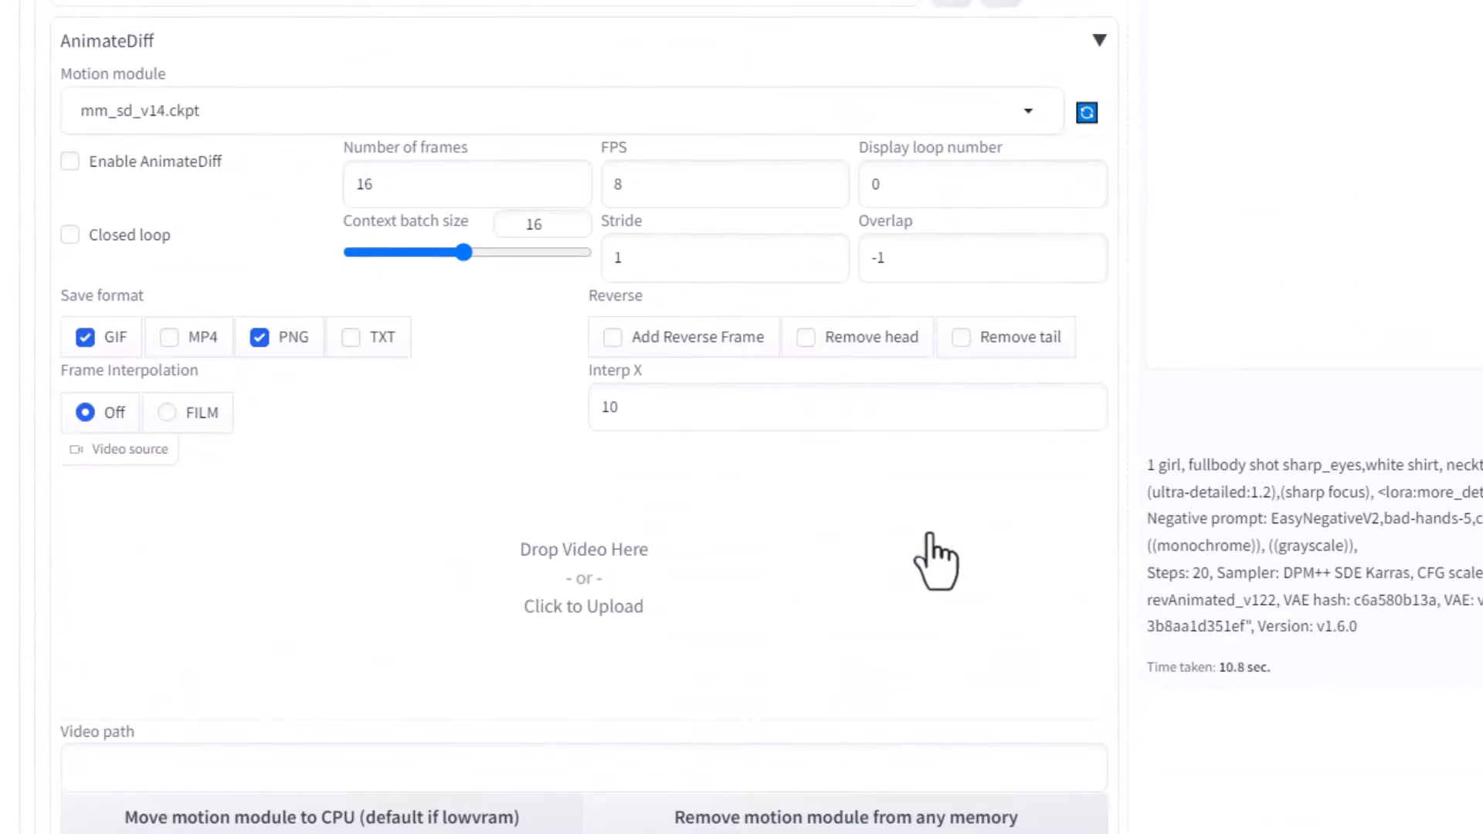
left_click(595, 114)
left_click(177, 195)
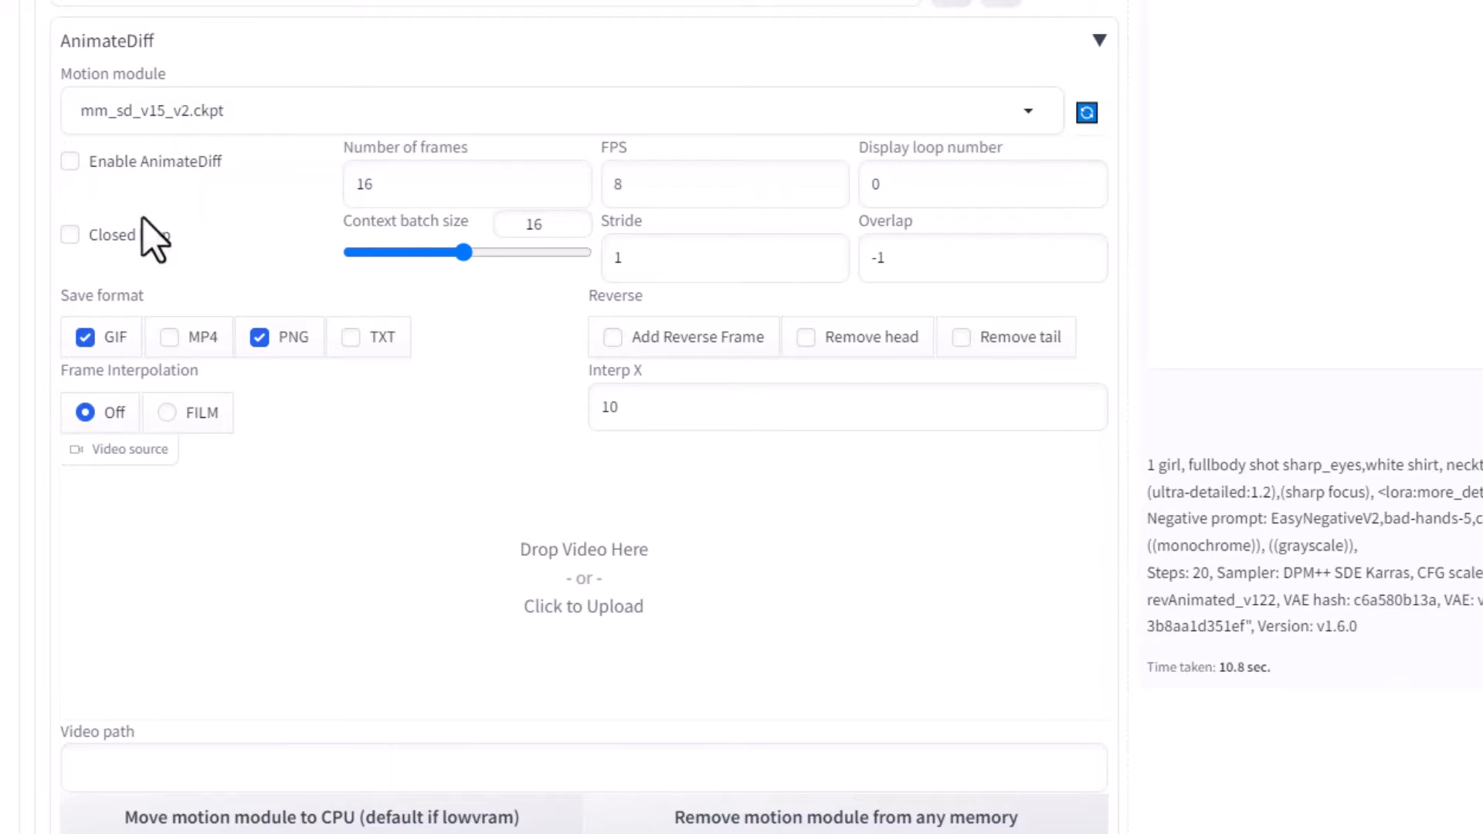
left_click(71, 164)
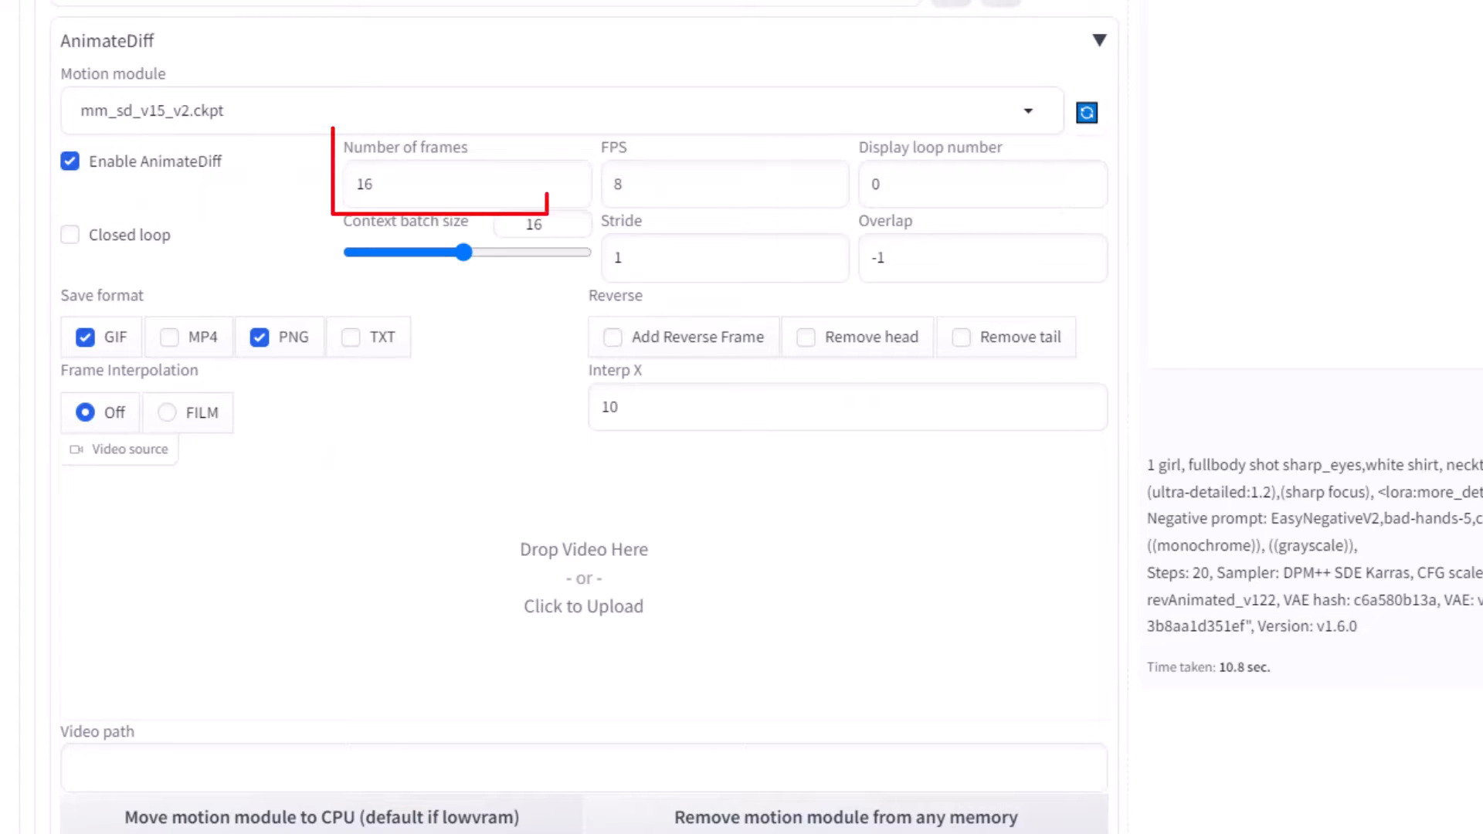
double_click(382, 197)
type("32")
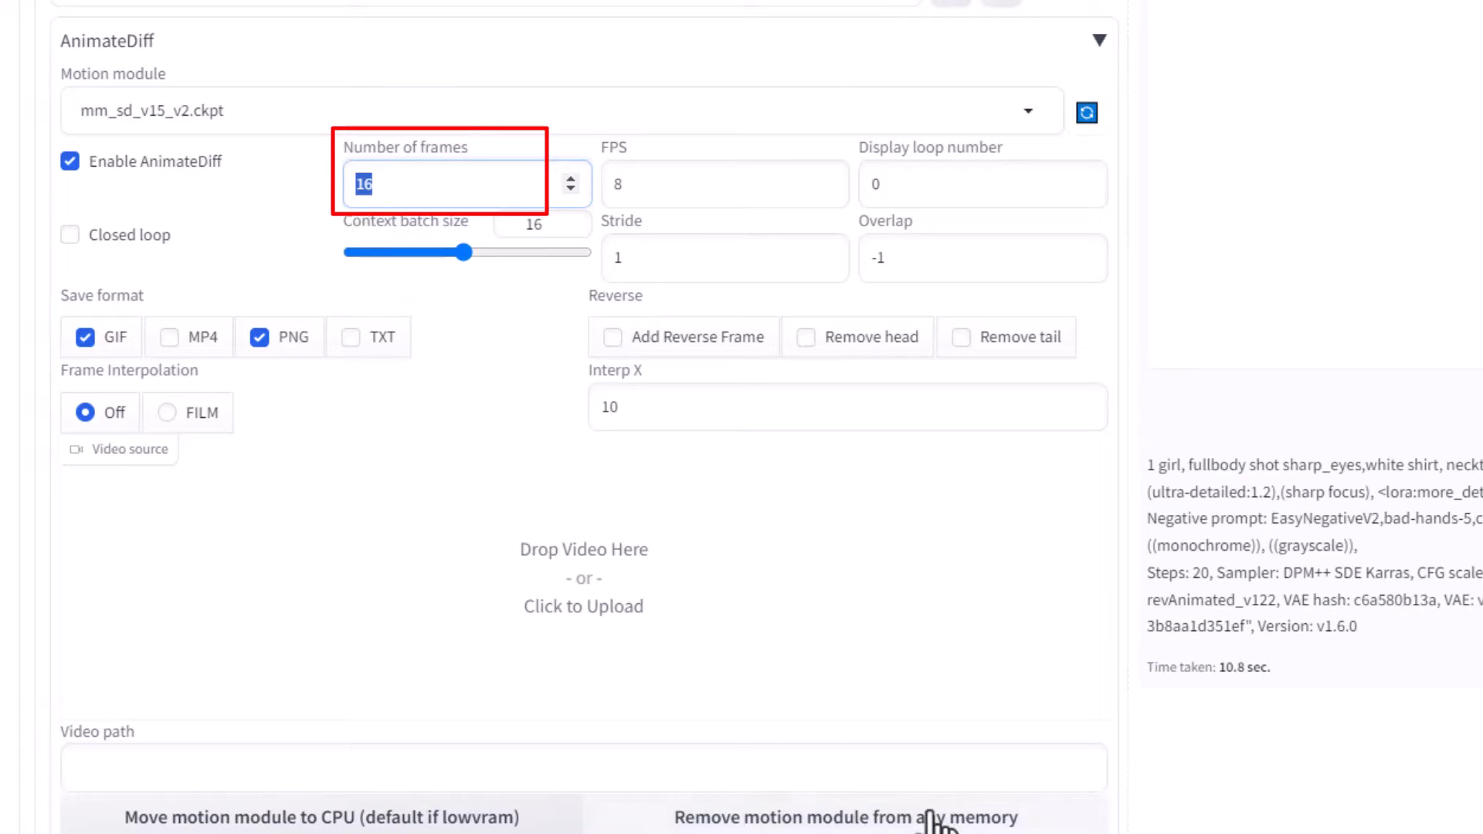
key("Tab")
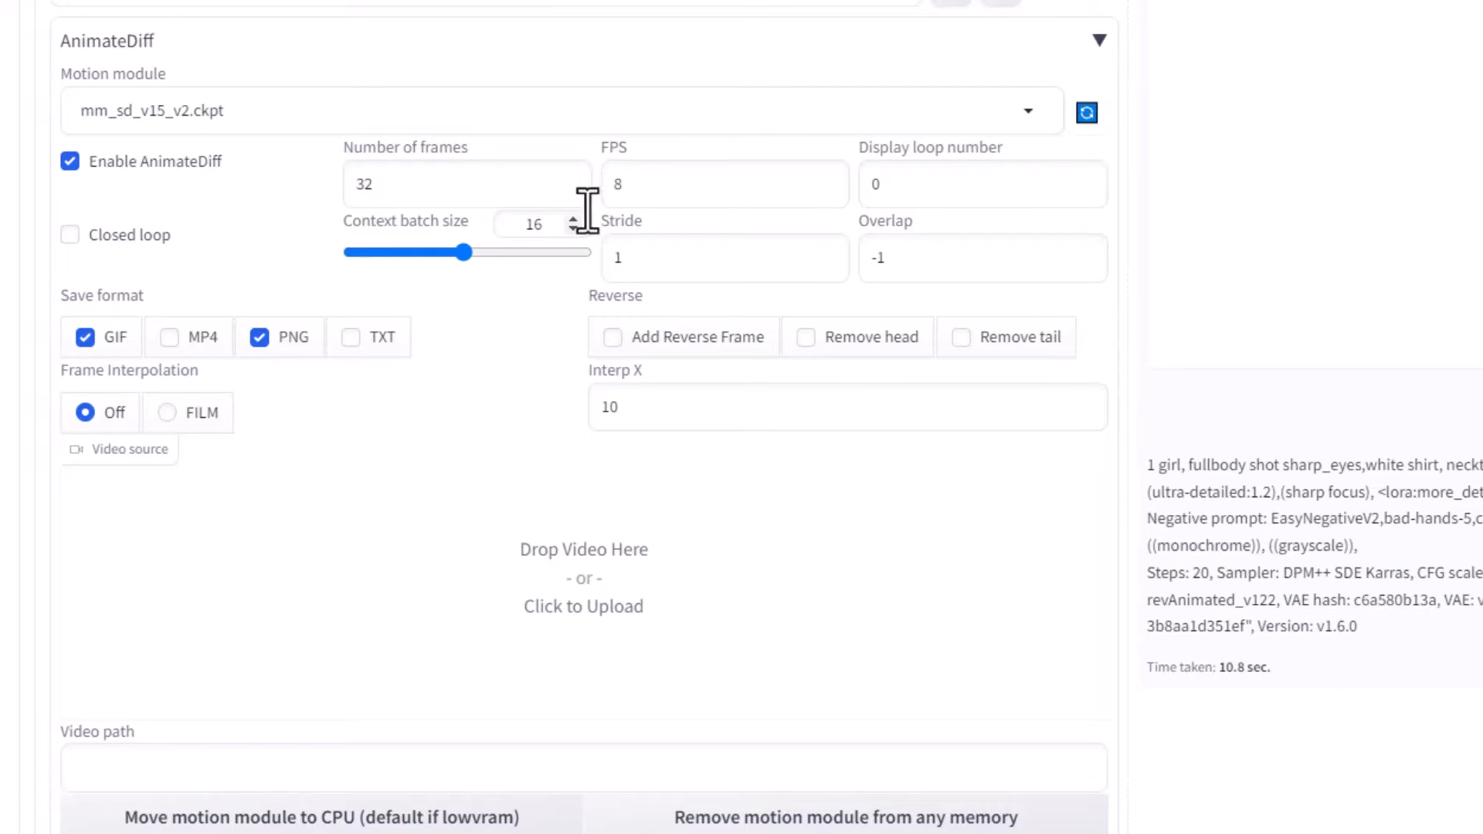
Try raising AnimateDiff's number of frames to 55 and beyond
left_click(569, 179)
left_click(570, 178)
left_click(570, 178)
left_click(570, 178)
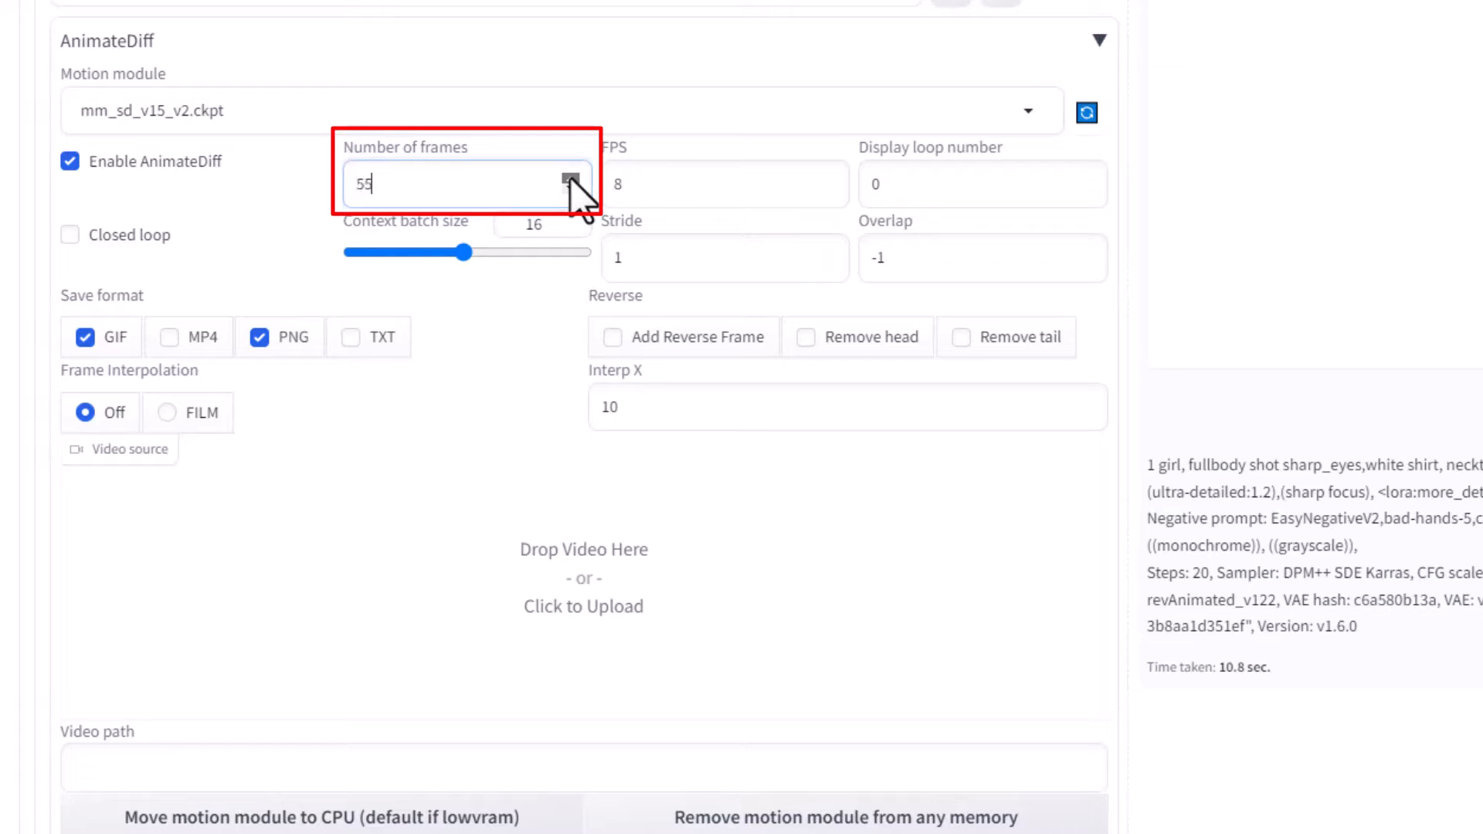
left_click_drag(569, 179, 570, 178)
Set AnimateDiff's number of frames to 32 and generate the animation
left_click_drag(472, 185, 348, 183)
type("3")
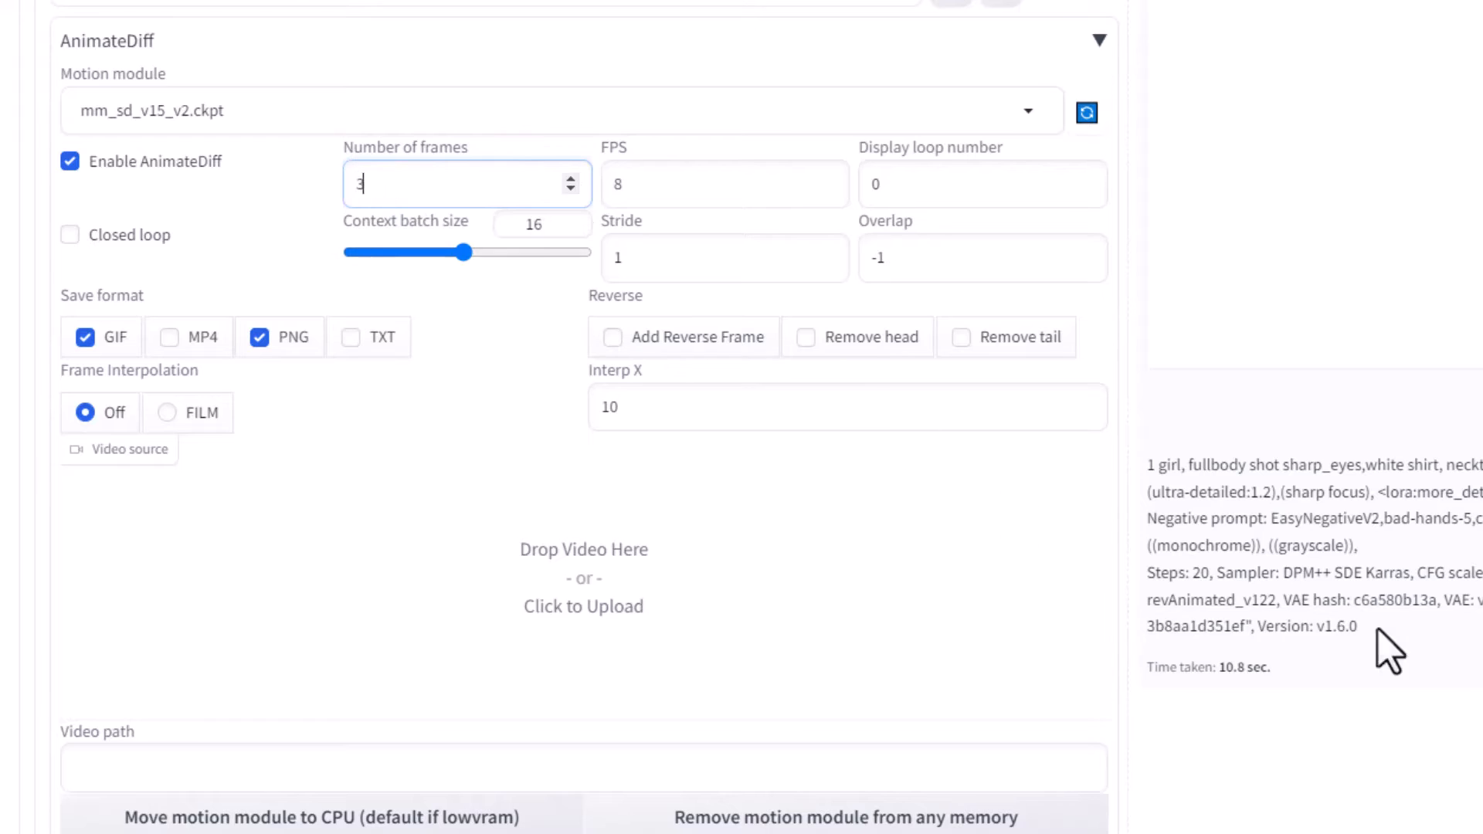
type("2")
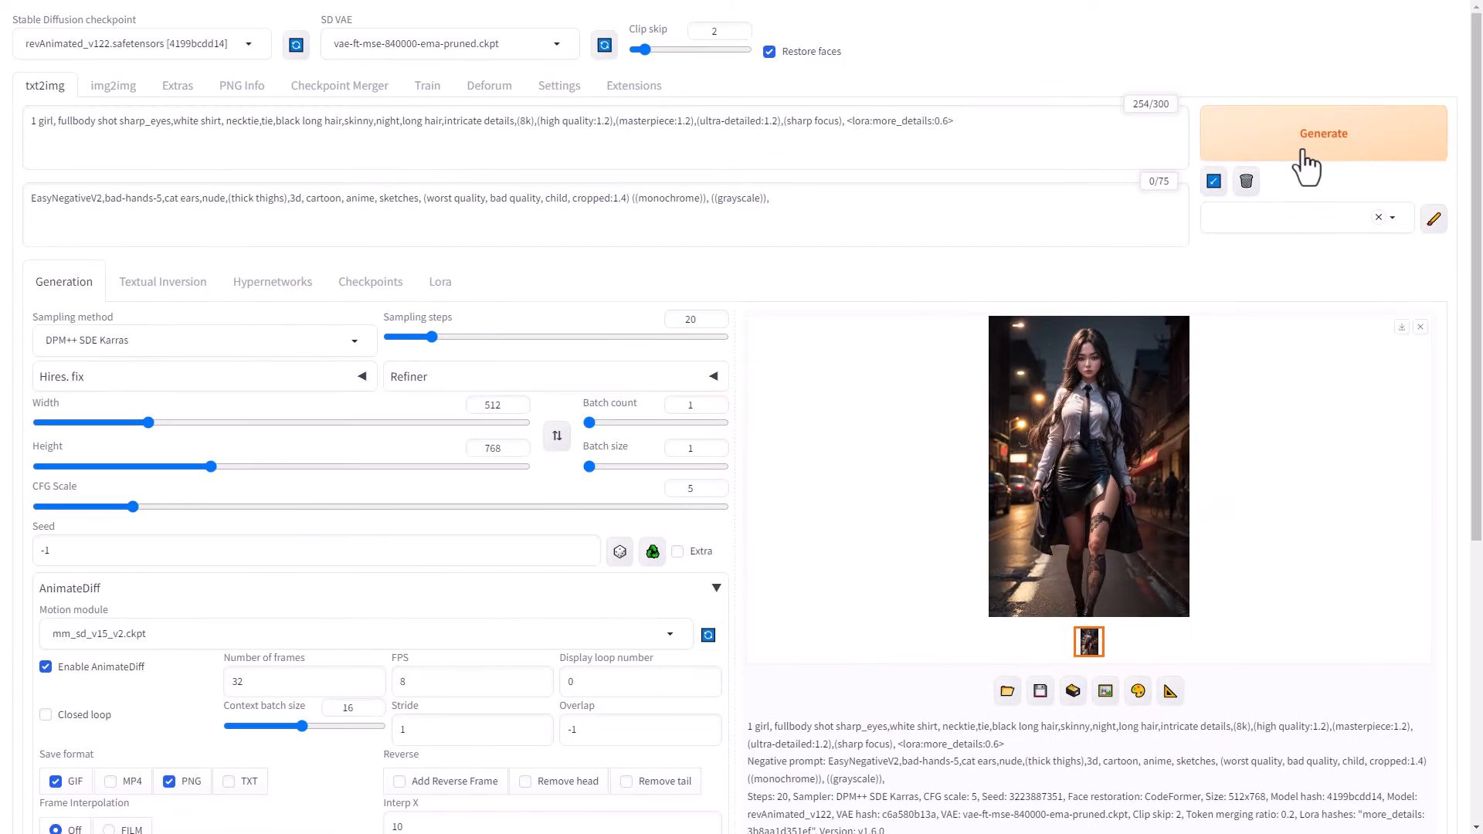
left_click(1305, 158)
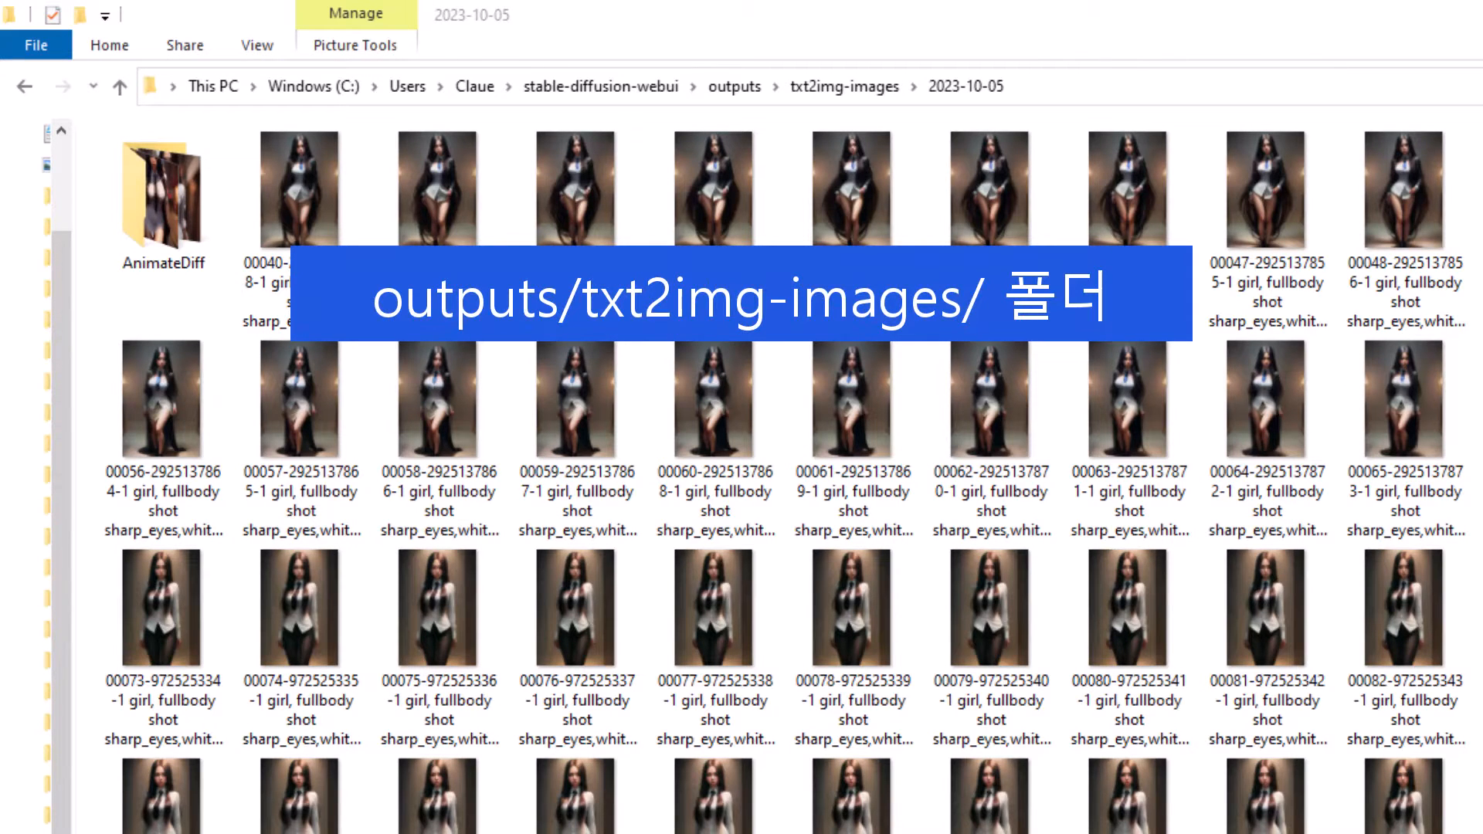
Browse the generated frames in the 2023-10-05 output folder and open its AnimateDiff subfolder
scroll(258, 764, "down", 3)
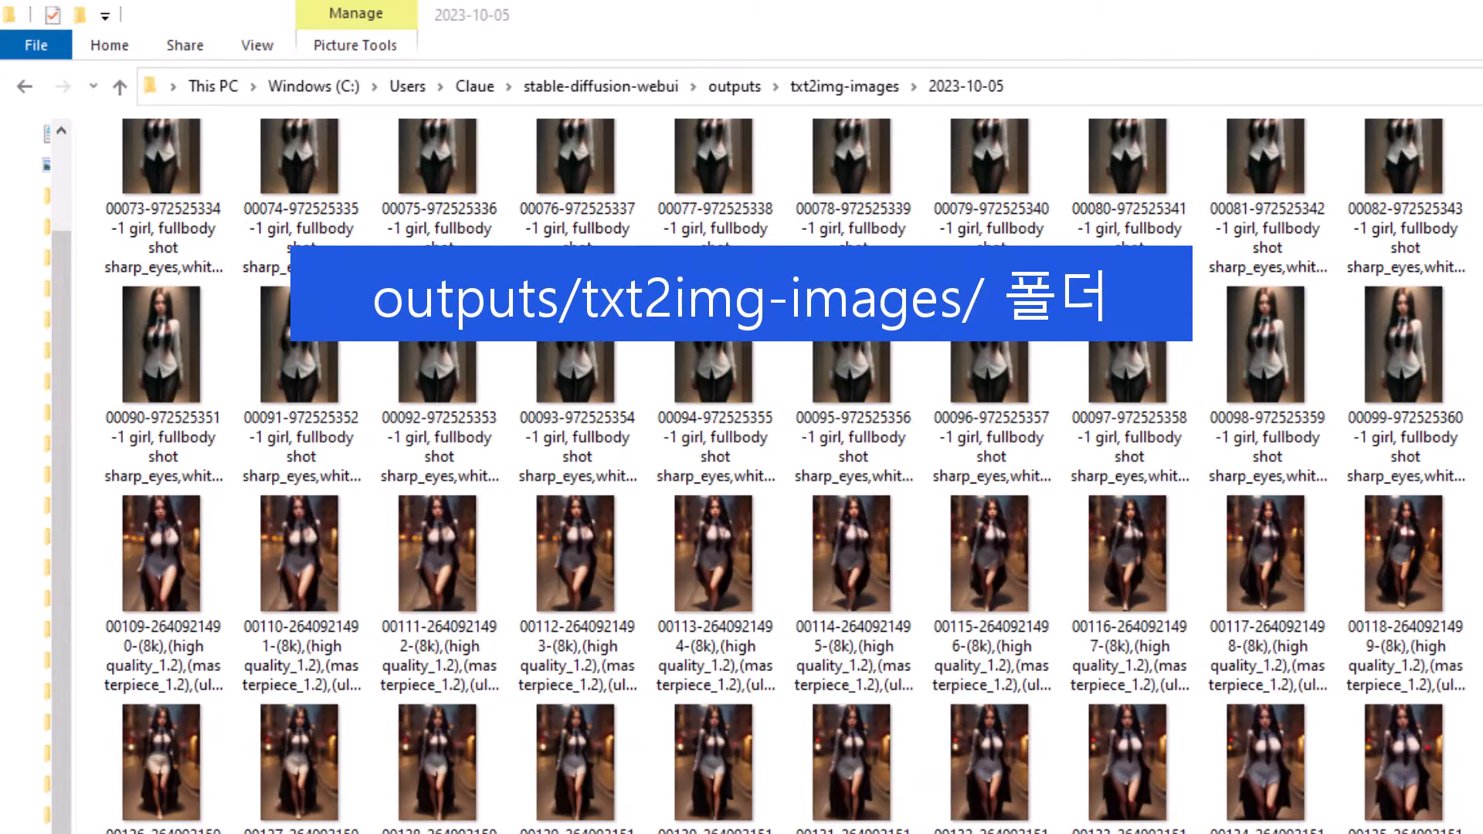
scroll(257, 764, "up", 3)
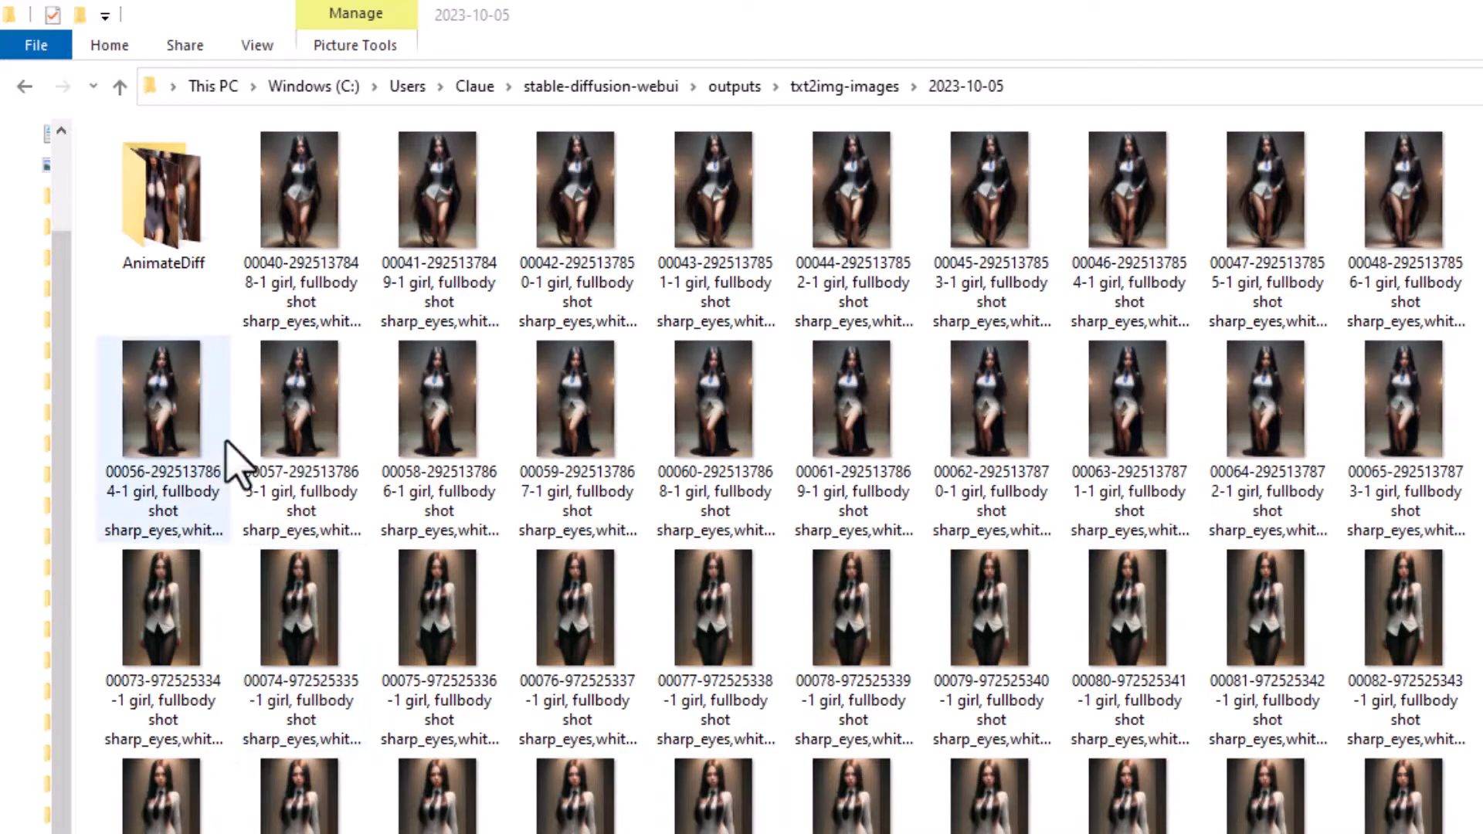
left_click(185, 279)
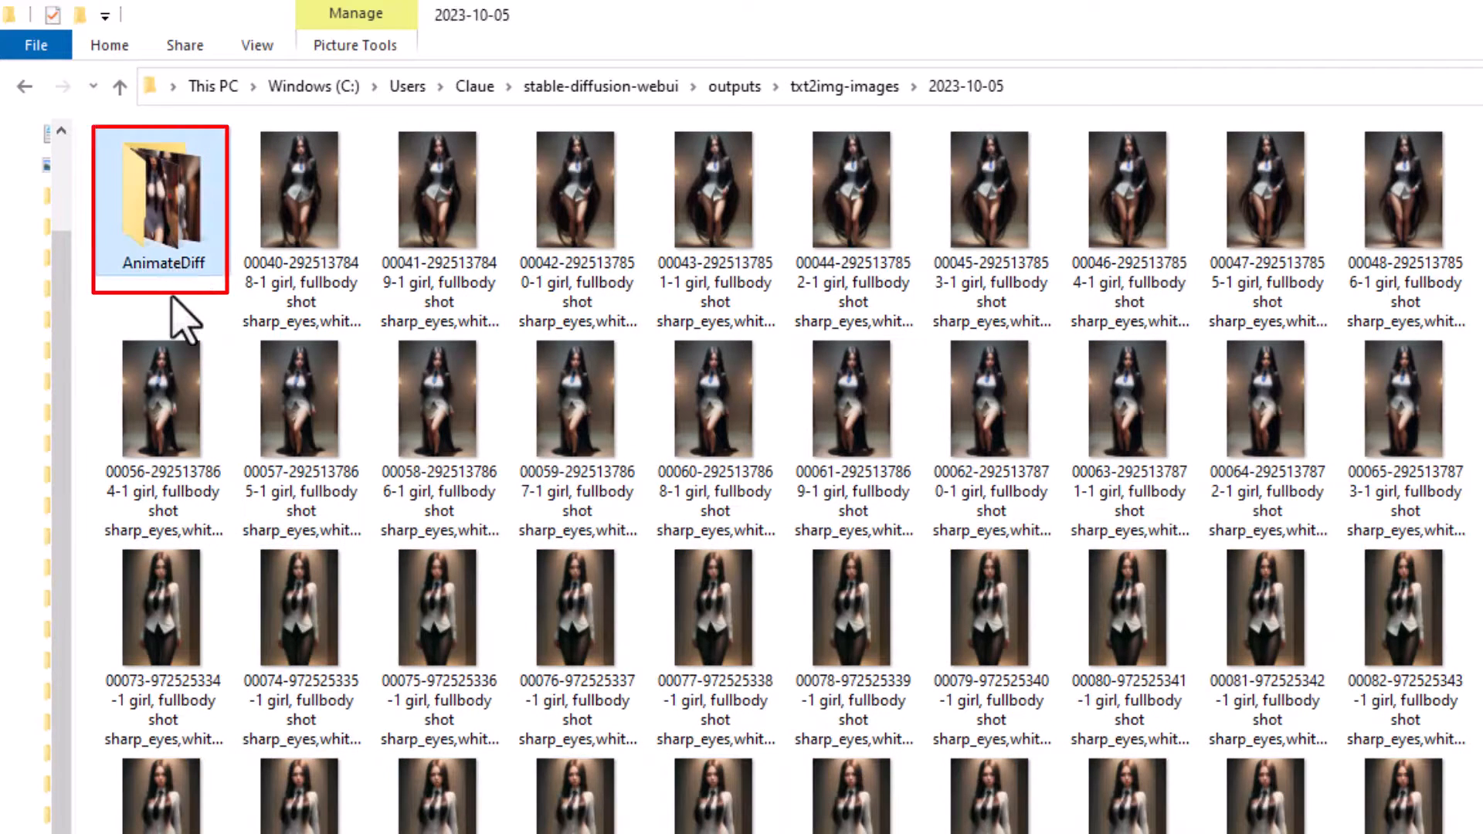
double_click(159, 246)
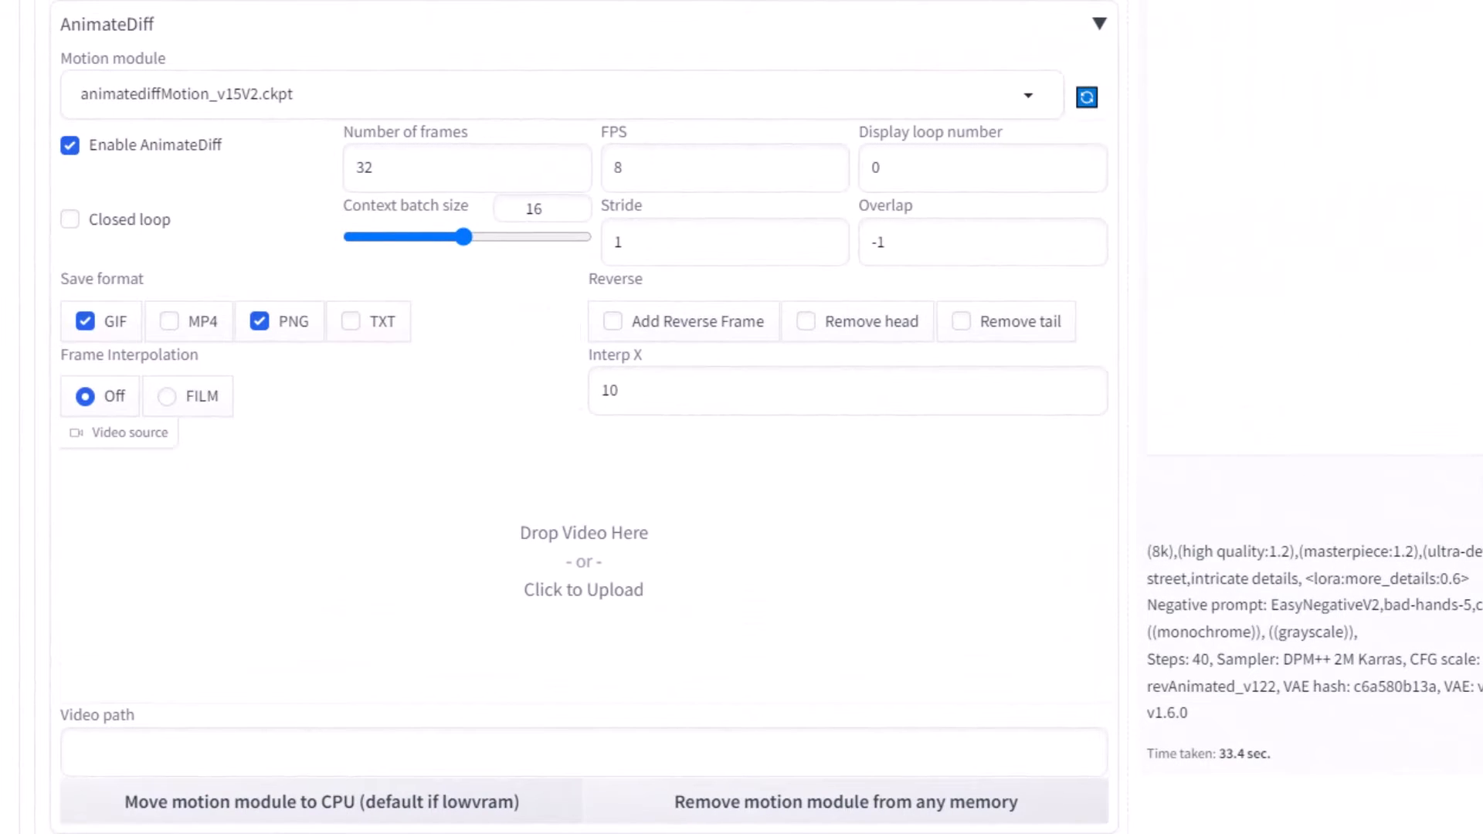
Try AnimateDiff display loop numbers of 1 and 3, and set the value back to 0
mouse_move(858, 132)
left_mouse_down()
mouse_move(960, 155)
mouse_move(1026, 149)
left_mouse_up()
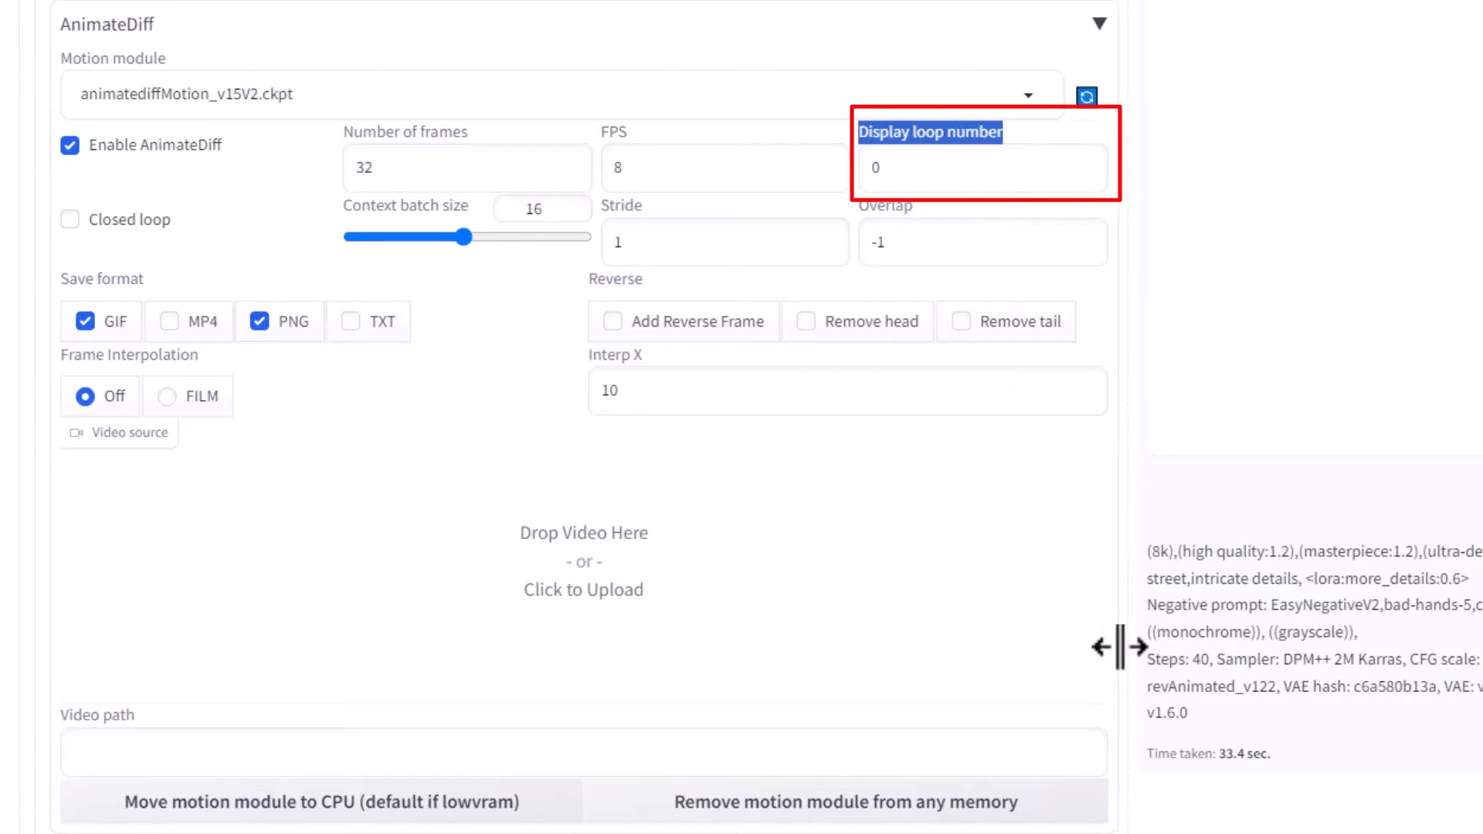
double_click(877, 168)
type("1")
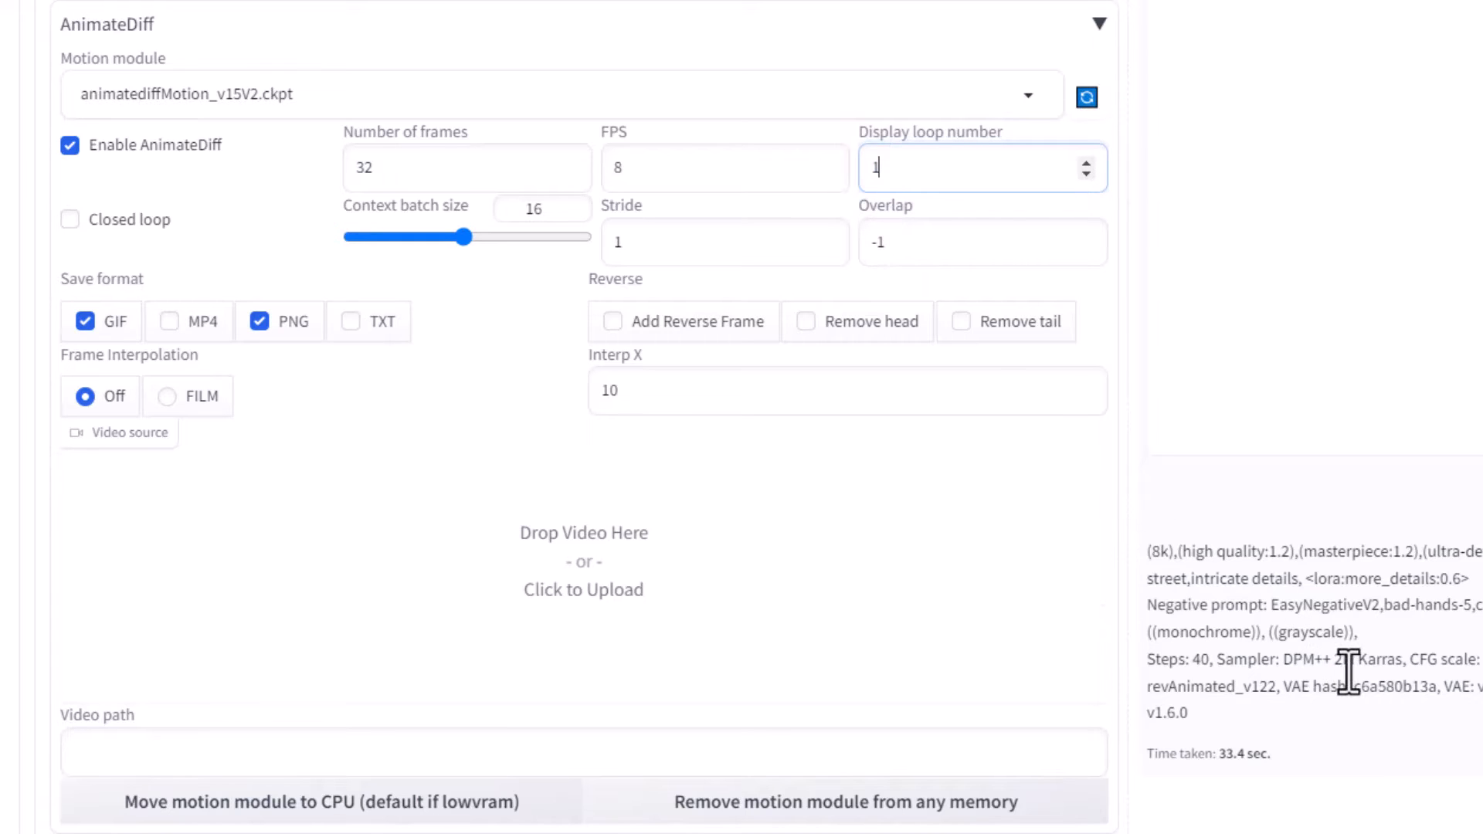
key("Tab")
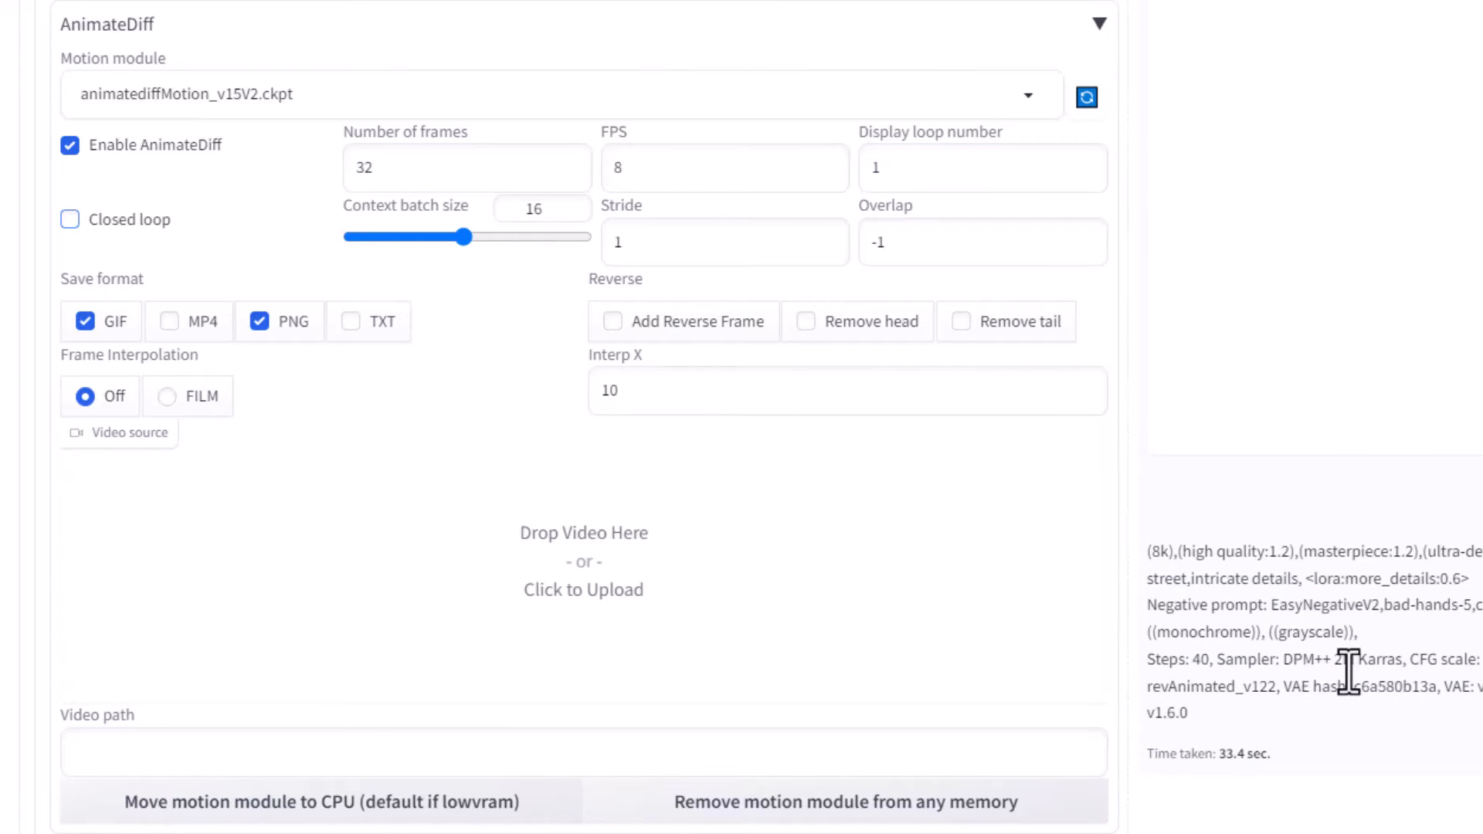
double_click(889, 168)
type("3")
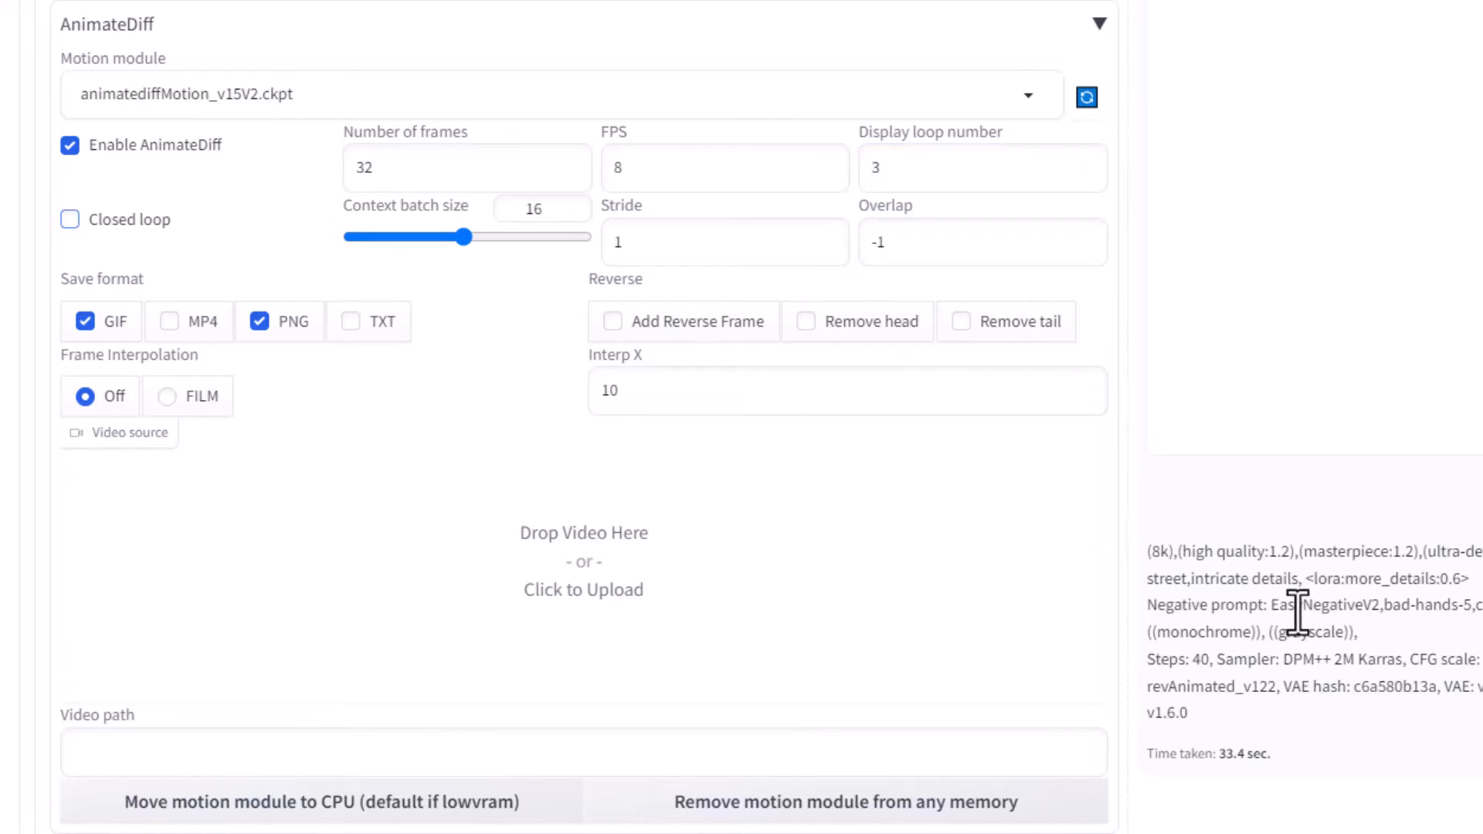
double_click(886, 168)
type("0")
key("Tab")
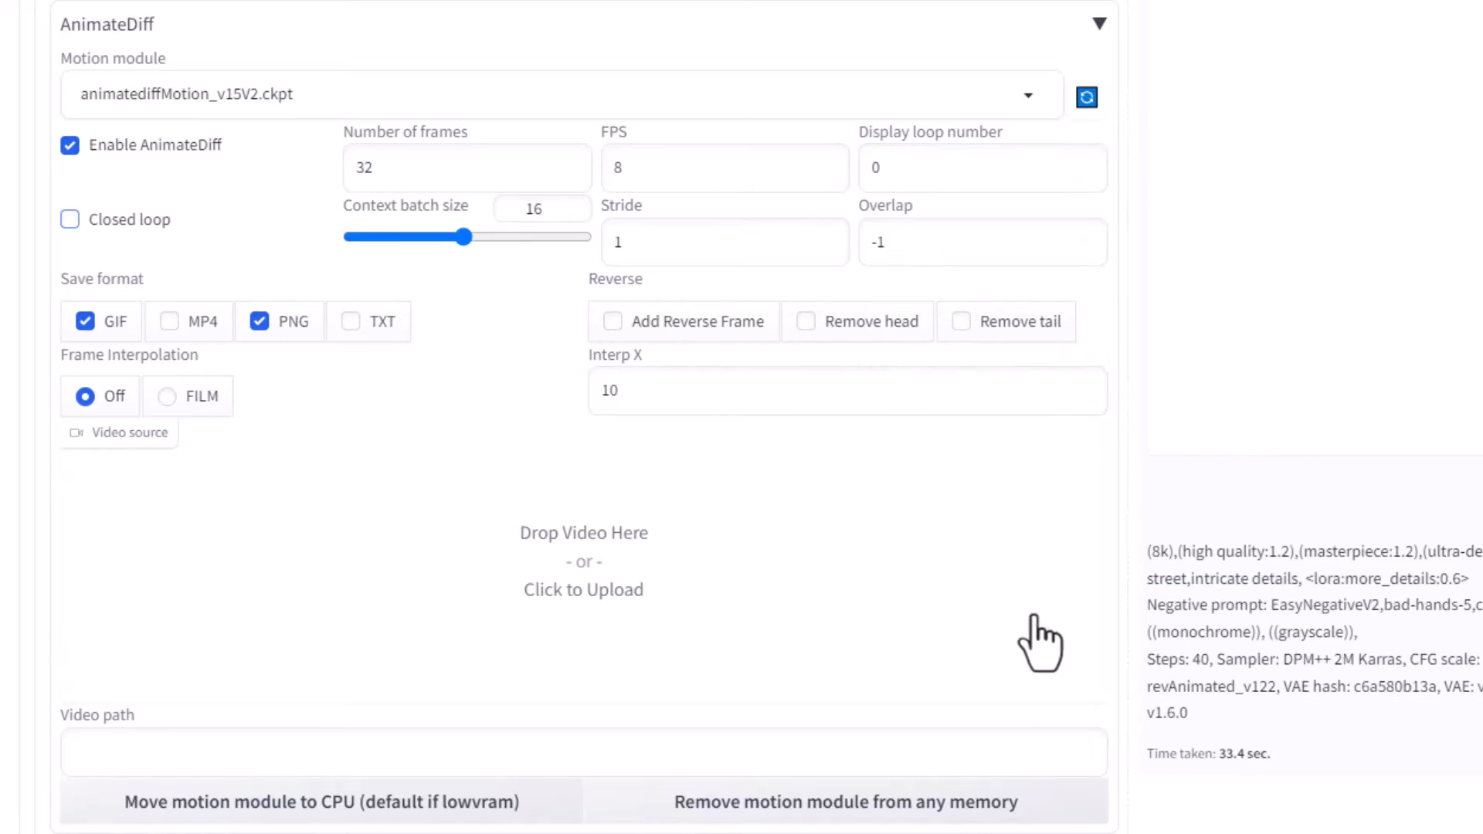
Try AnimateDiff's Closed loop option and turn it off again
mouse_move(110, 238)
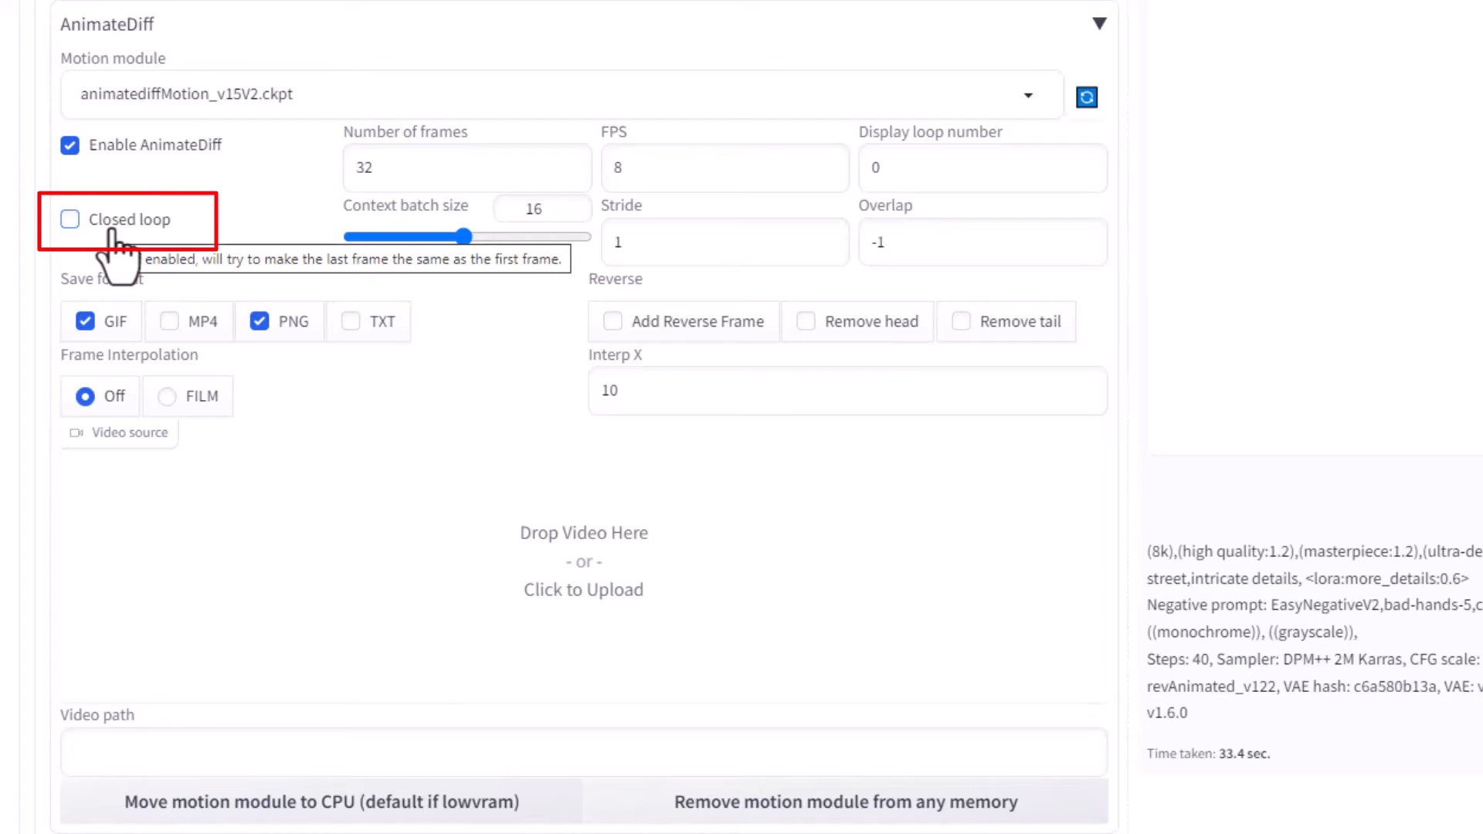
left_click(112, 231)
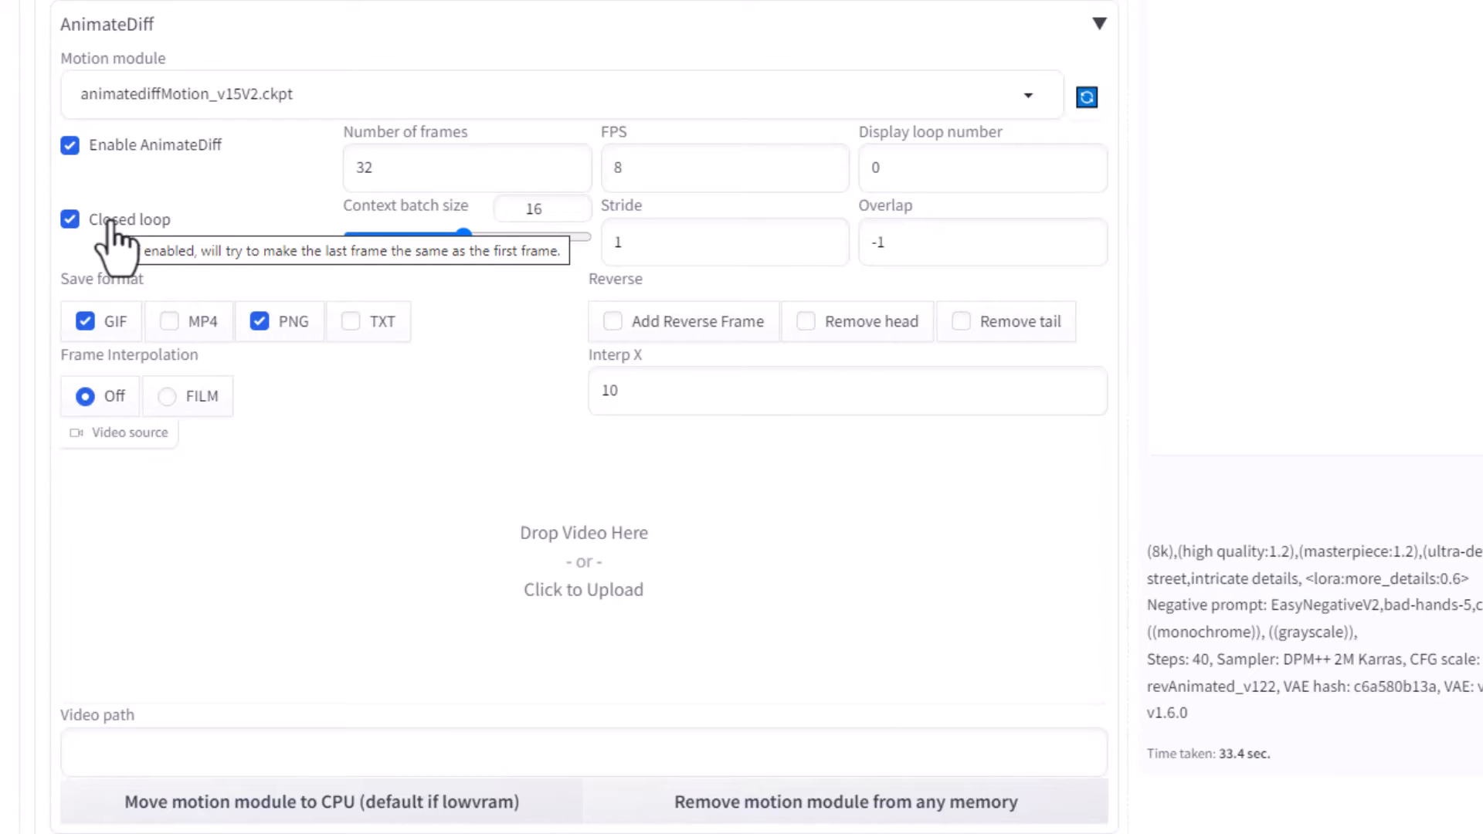
left_click(111, 221)
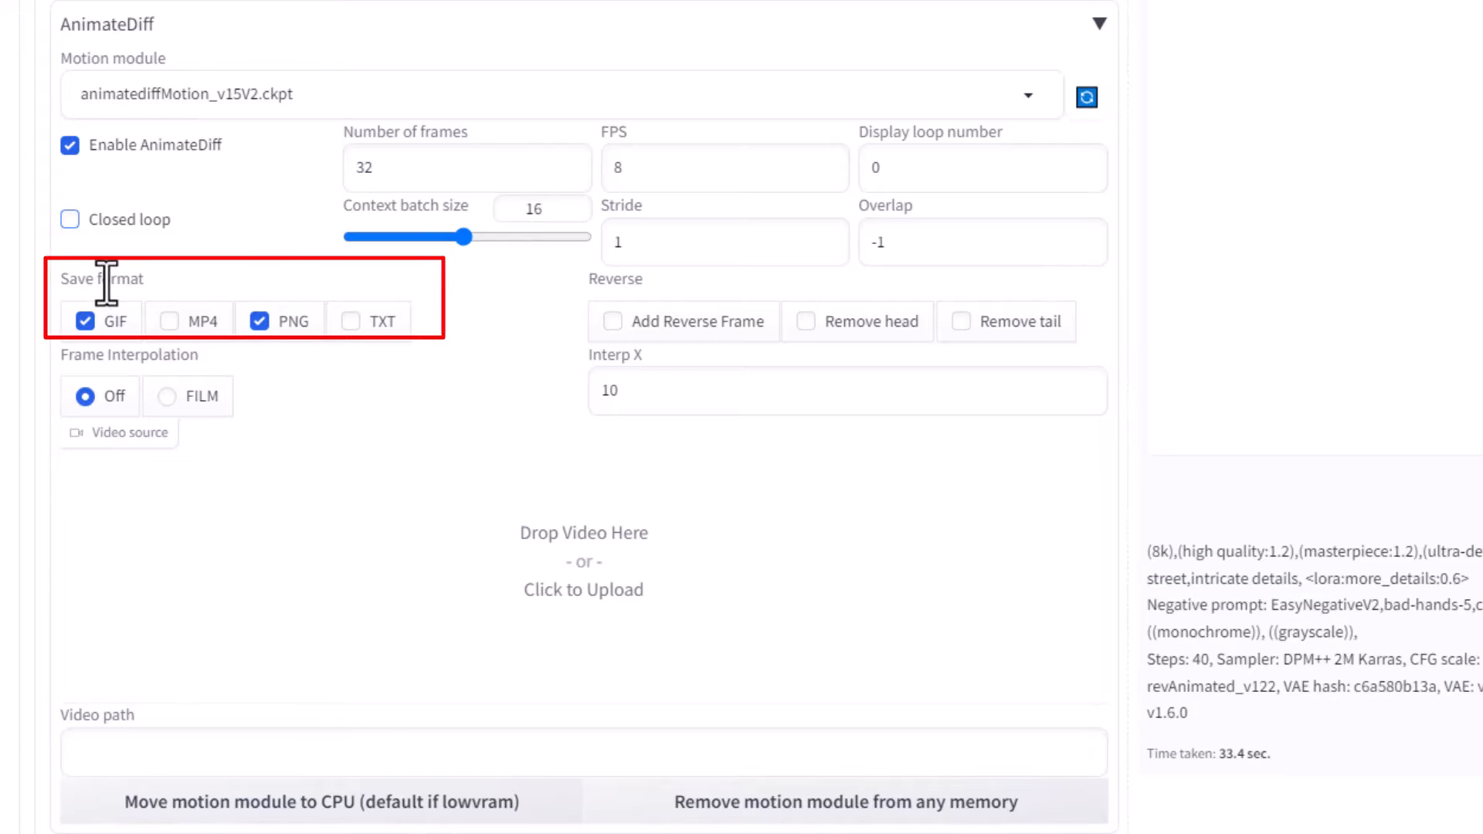
Try adding the MP4 and TXT save formats, leaving only GIF and PNG selected
mouse_move(106, 282)
left_click(168, 323)
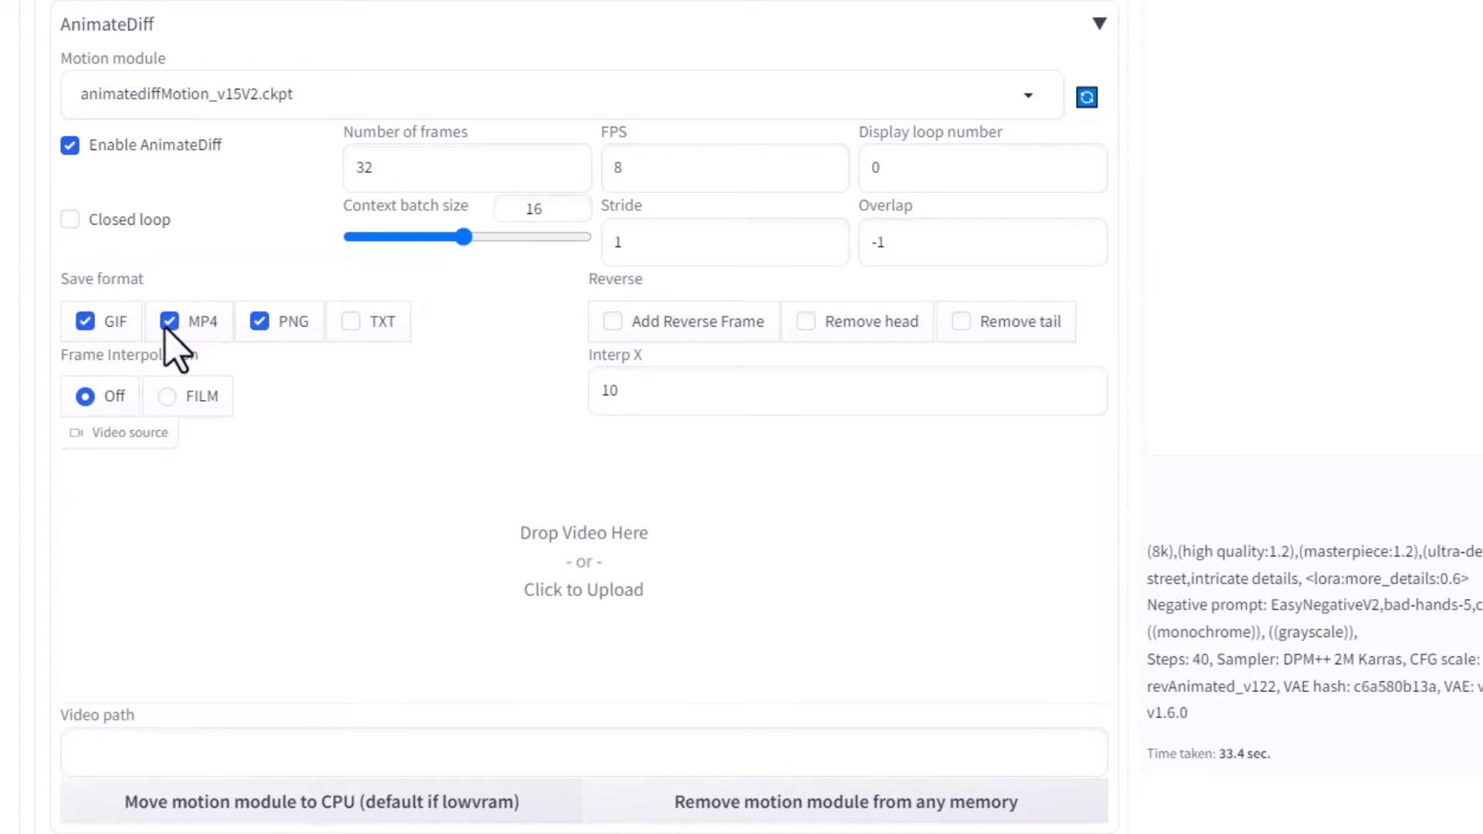
left_click(170, 321)
left_click(350, 321)
left_click(351, 322)
Review AnimateDiff's Reverse options, trying Add Reverse Frame and turning it off again
double_click(614, 278)
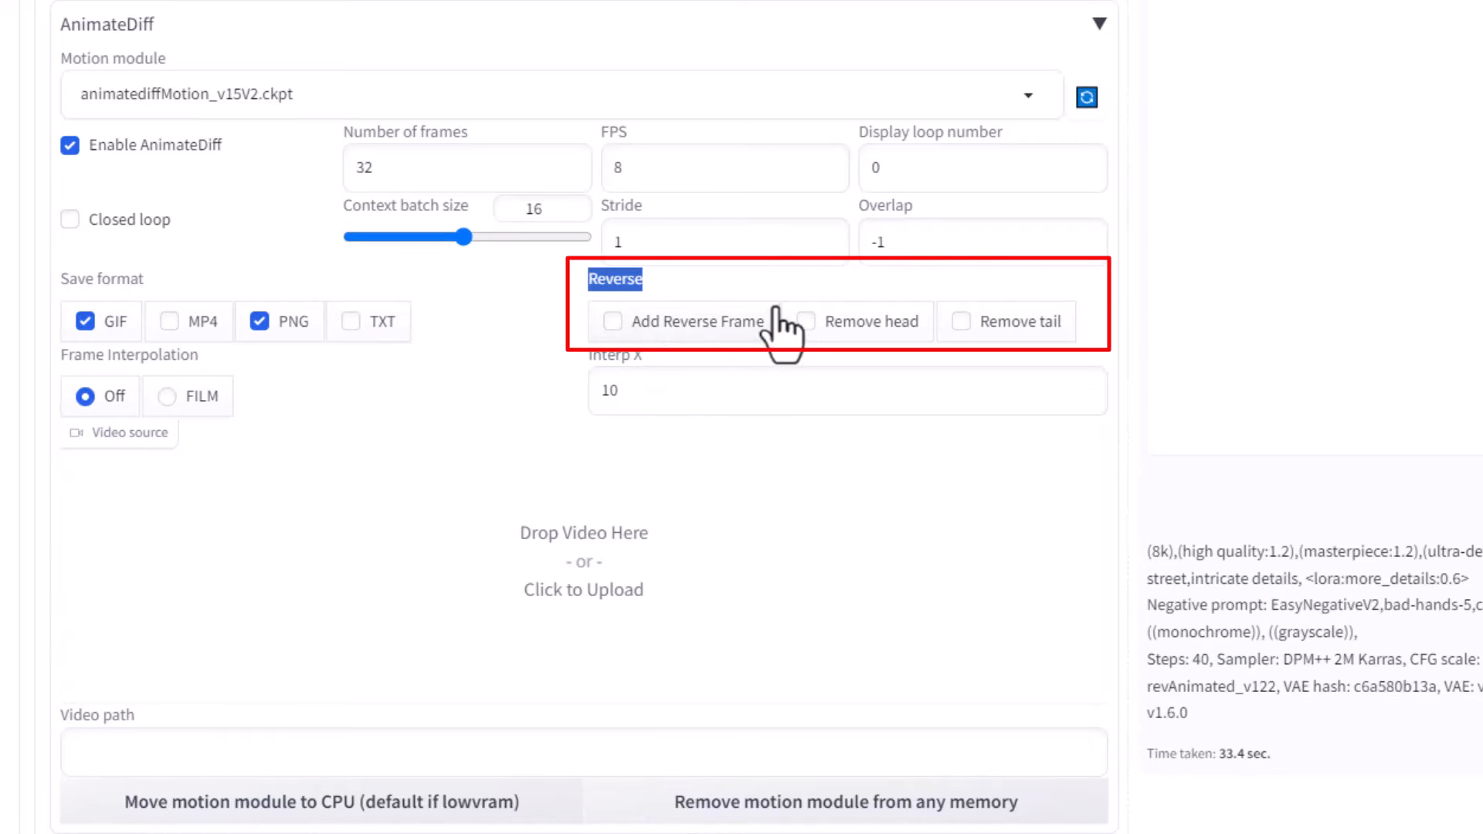
left_click_drag(761, 288, 742, 323)
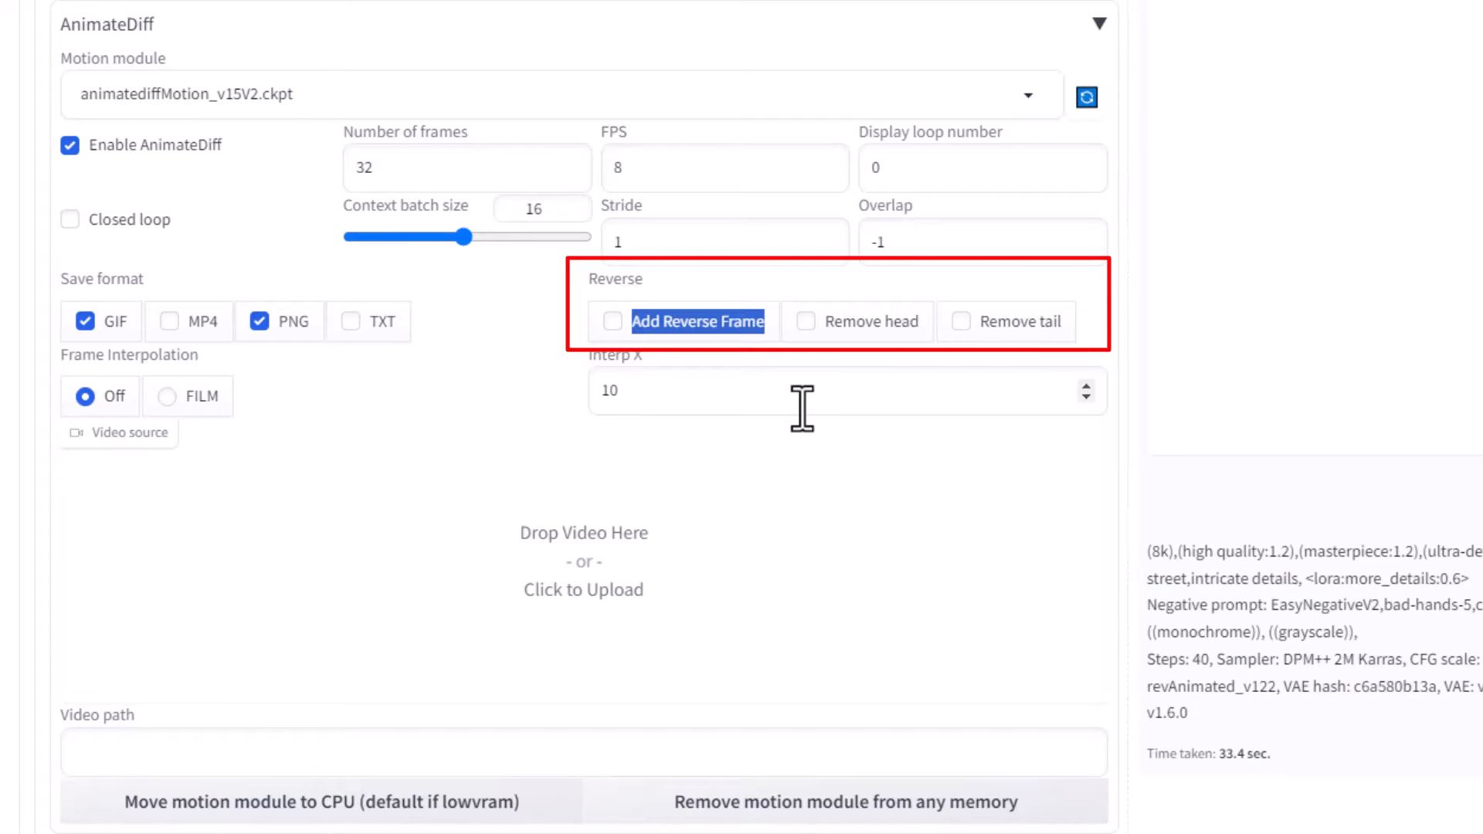
left_click(613, 321)
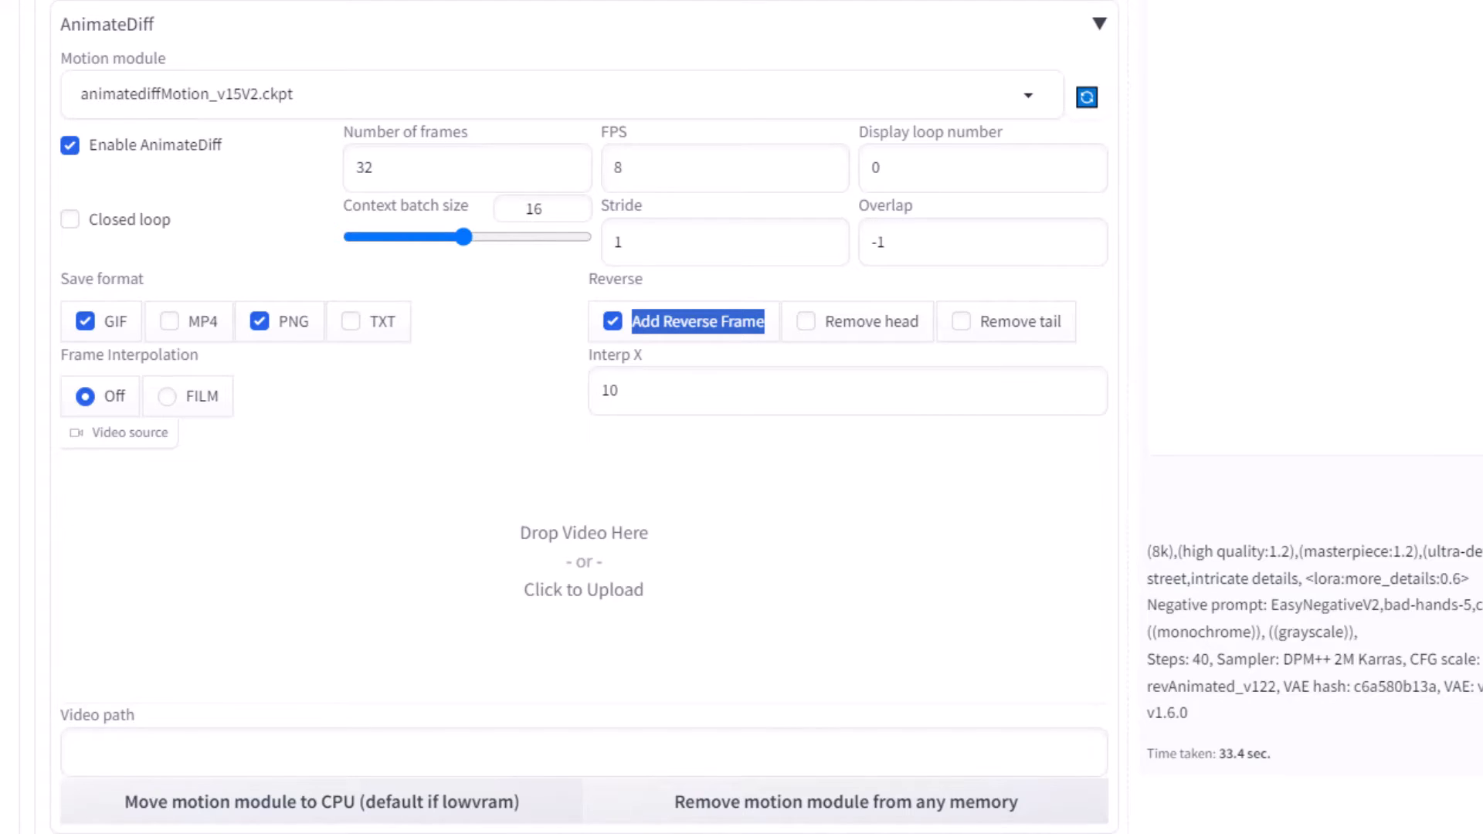
left_click(613, 320)
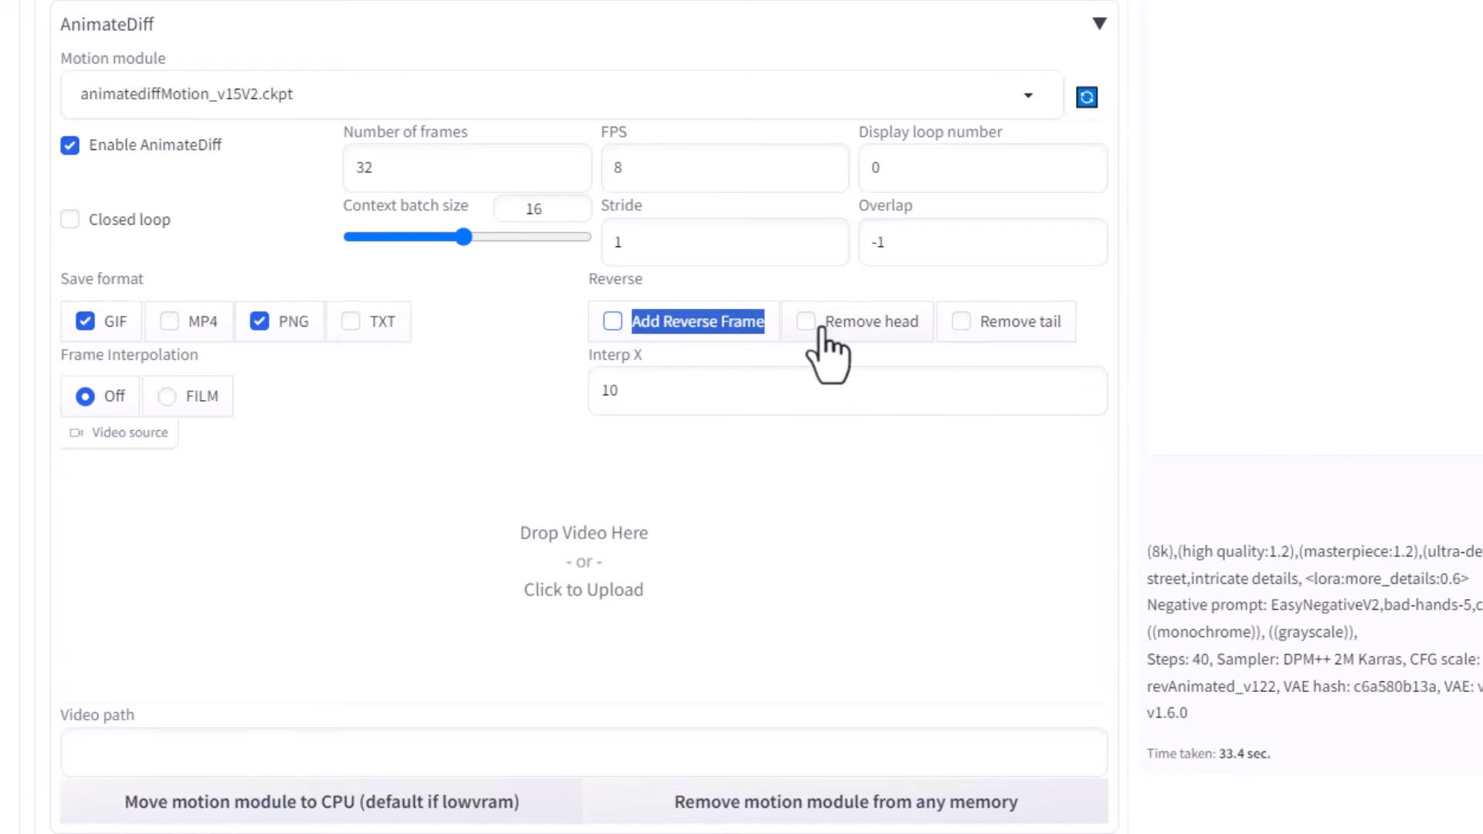
left_click_drag(825, 321, 1063, 347)
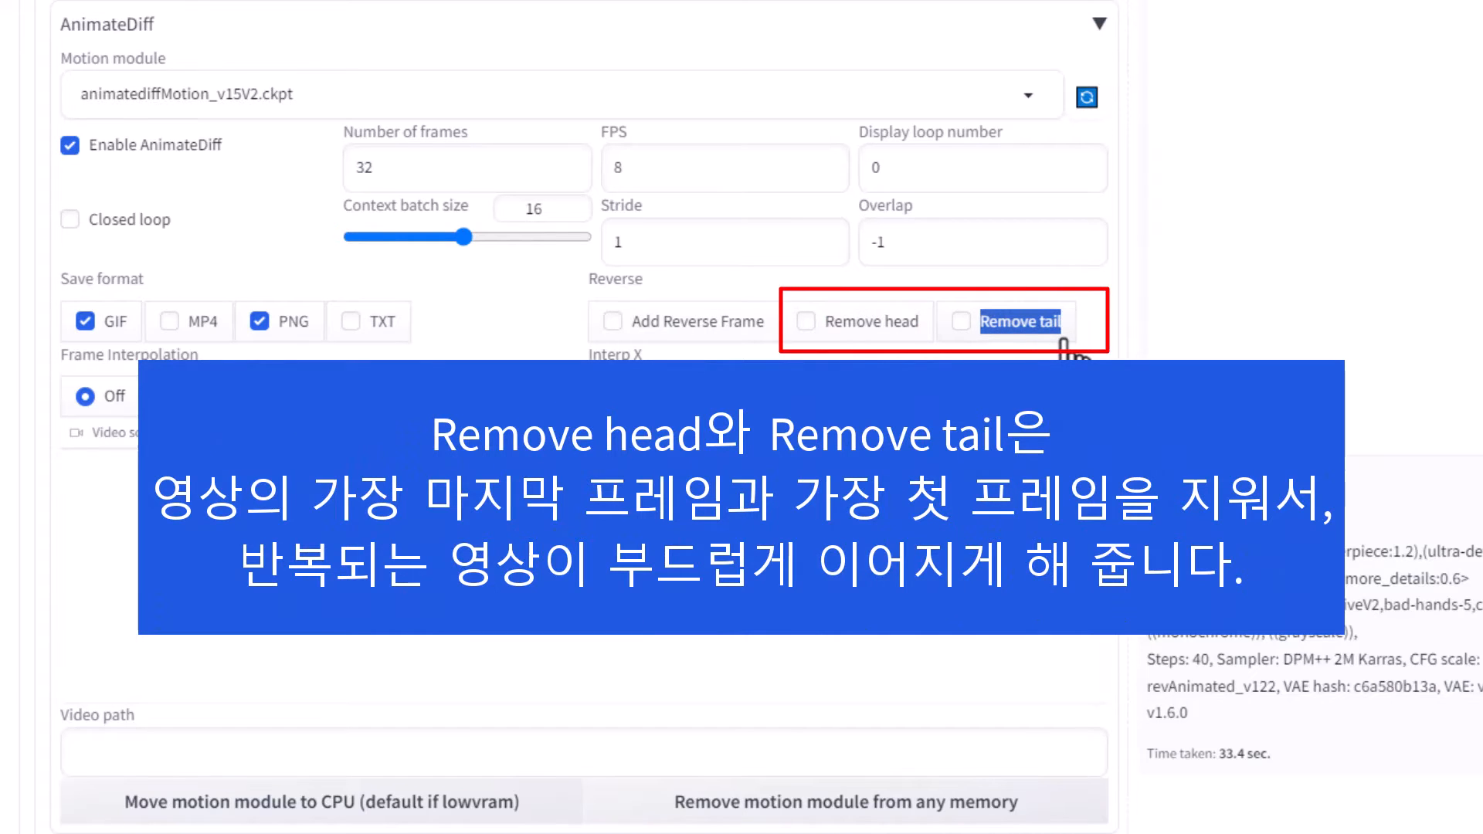
Set AnimateDiff's frame interpolation to FILM and check that the Deforum extension is available
left_click_drag(62, 355, 200, 361)
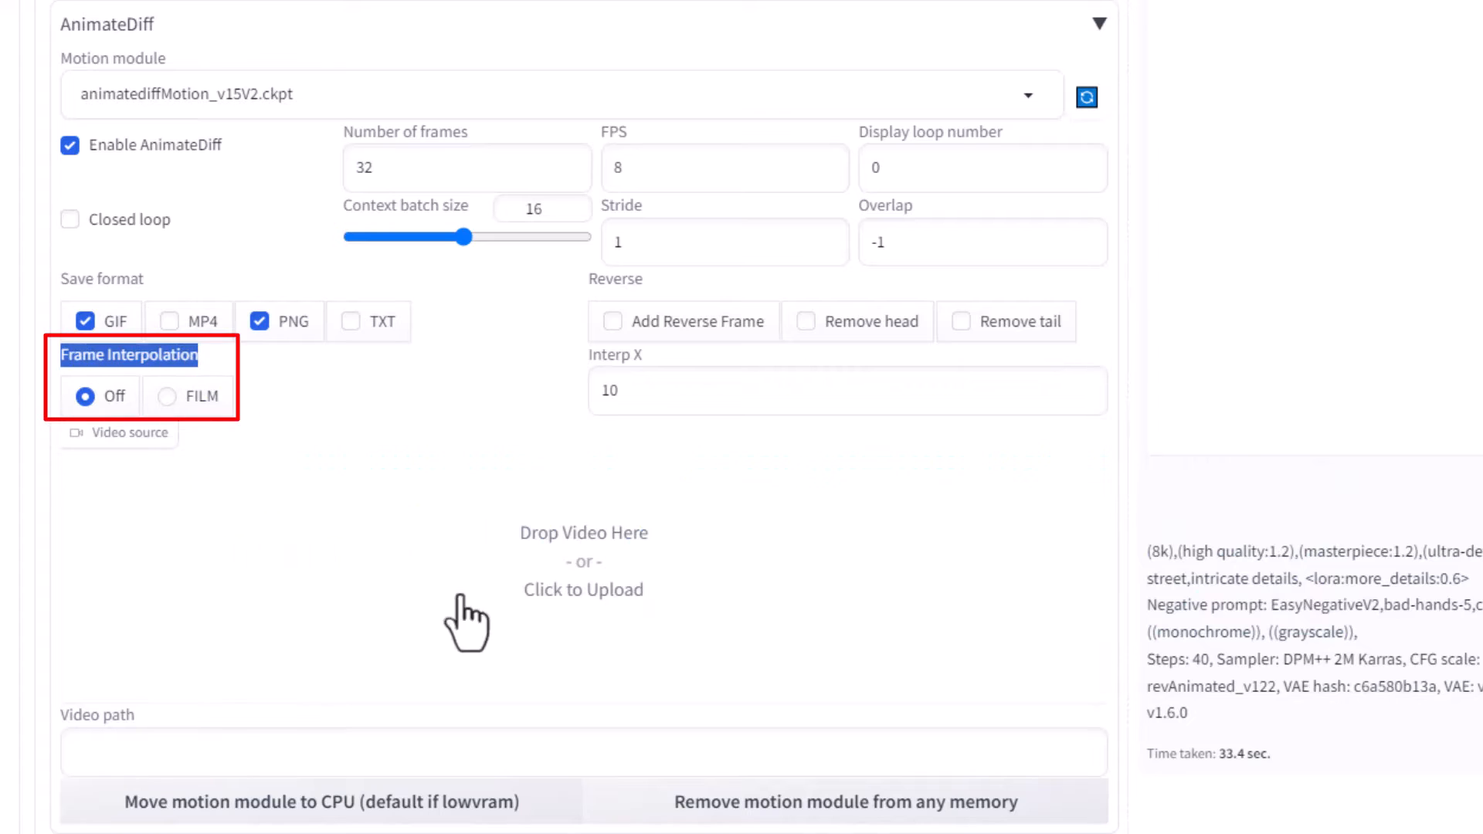
left_click(165, 398)
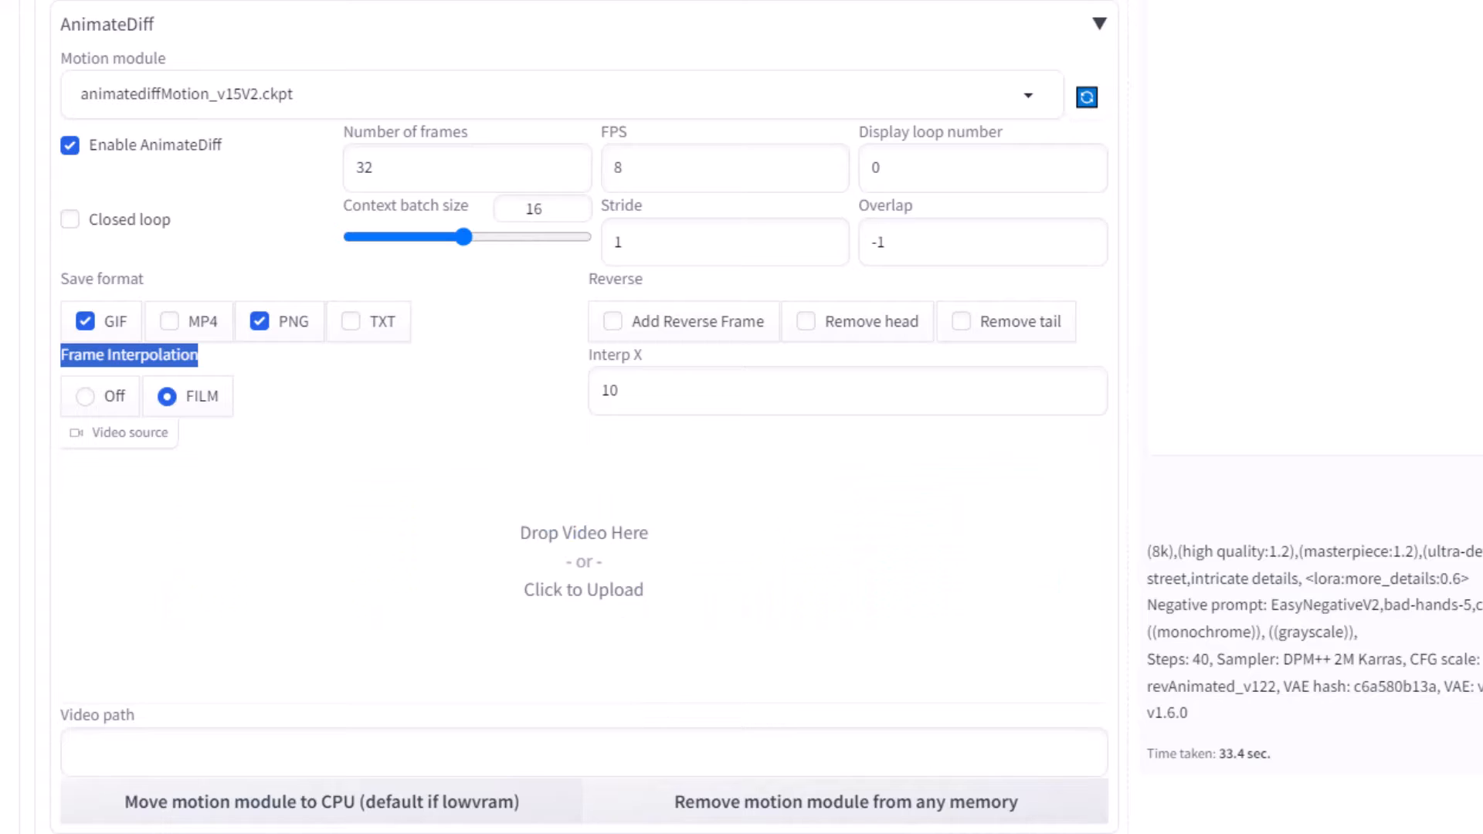
scroll(840, 554, "up", 10)
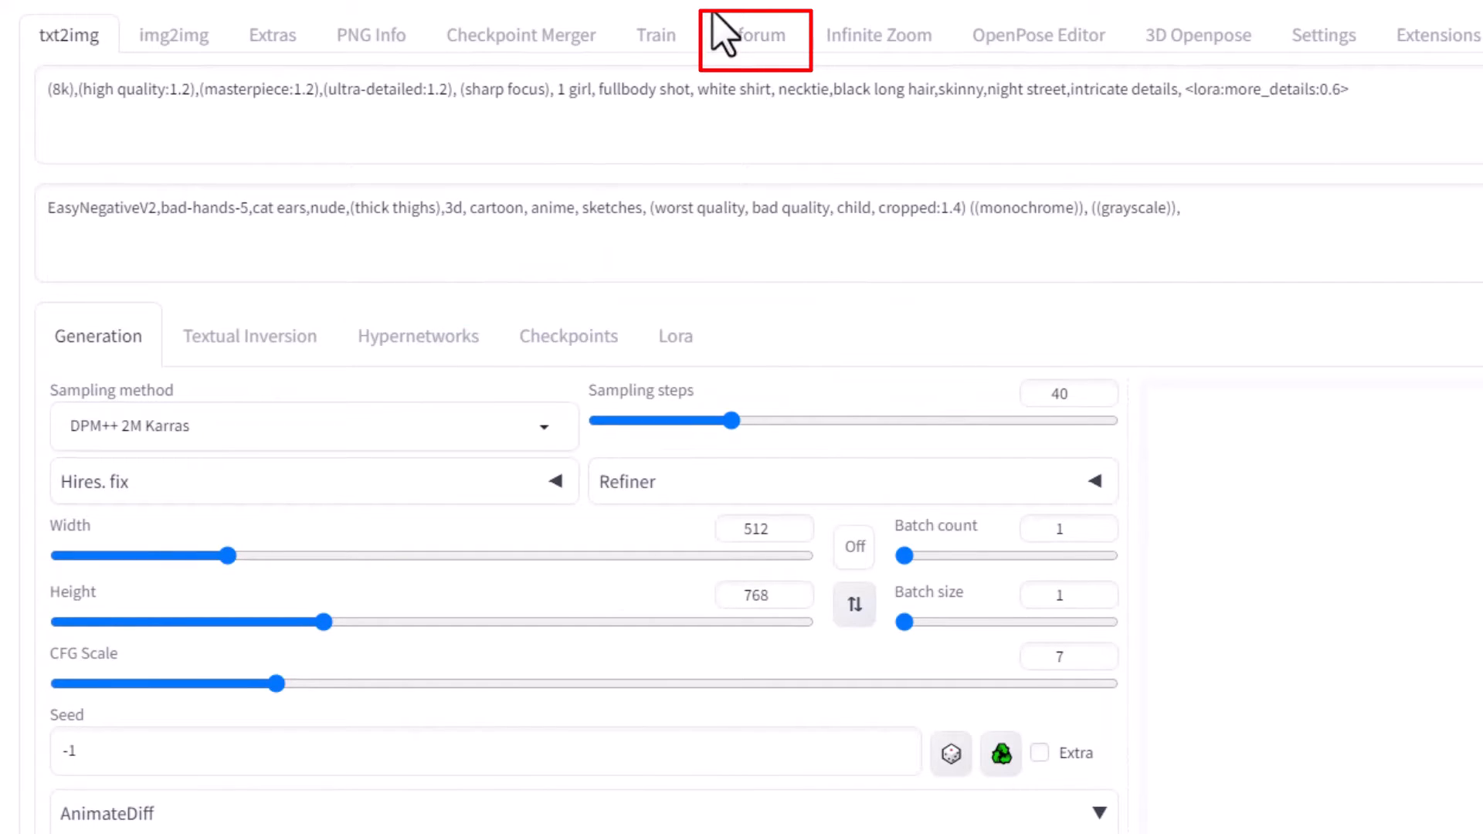
left_click_drag(714, 14, 794, 57)
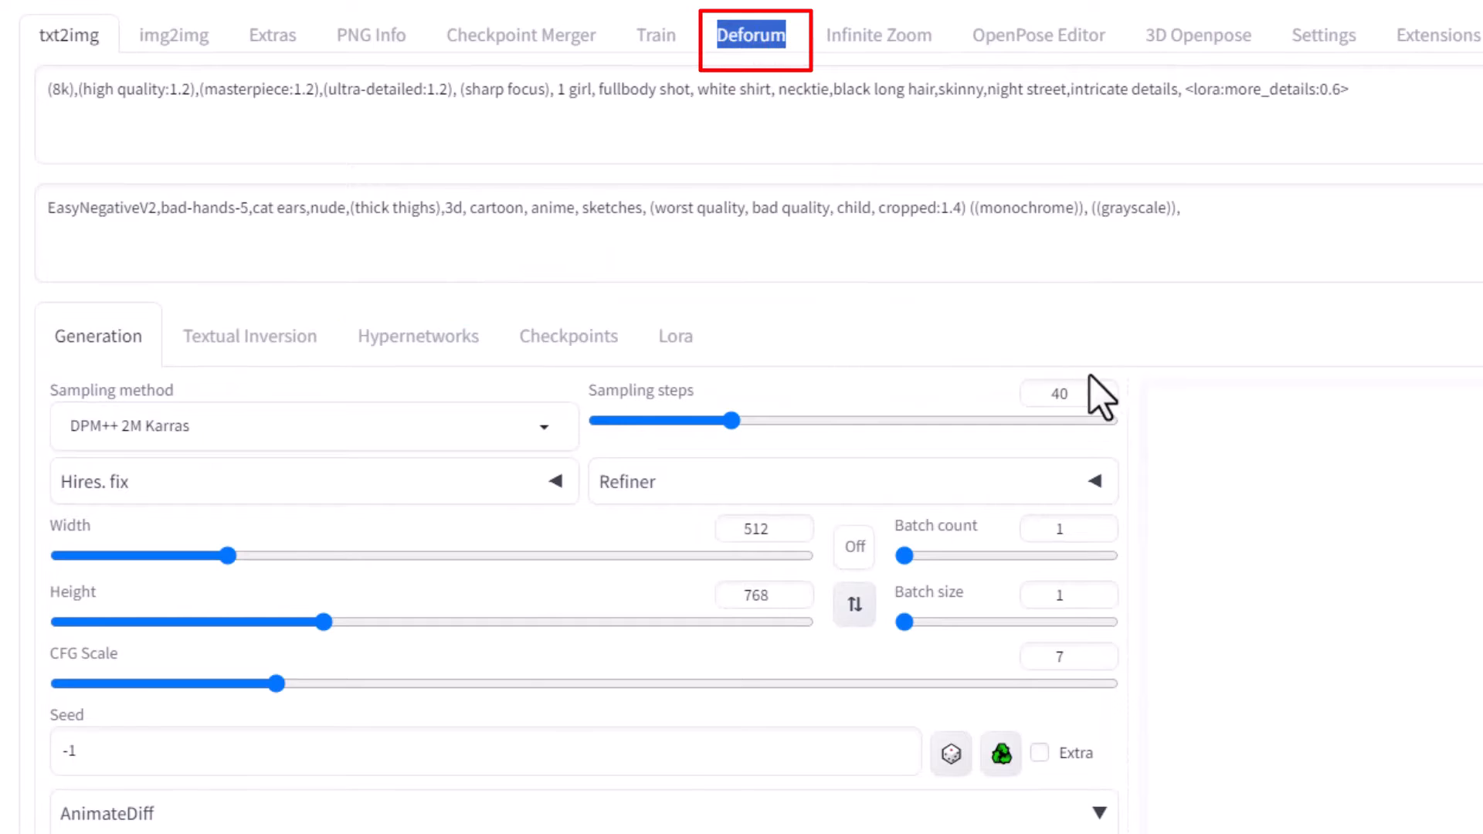
Set AnimateDiff's Interp X value to 2
scroll(772, 387, "down", 10)
left_click_drag(586, 352, 641, 357)
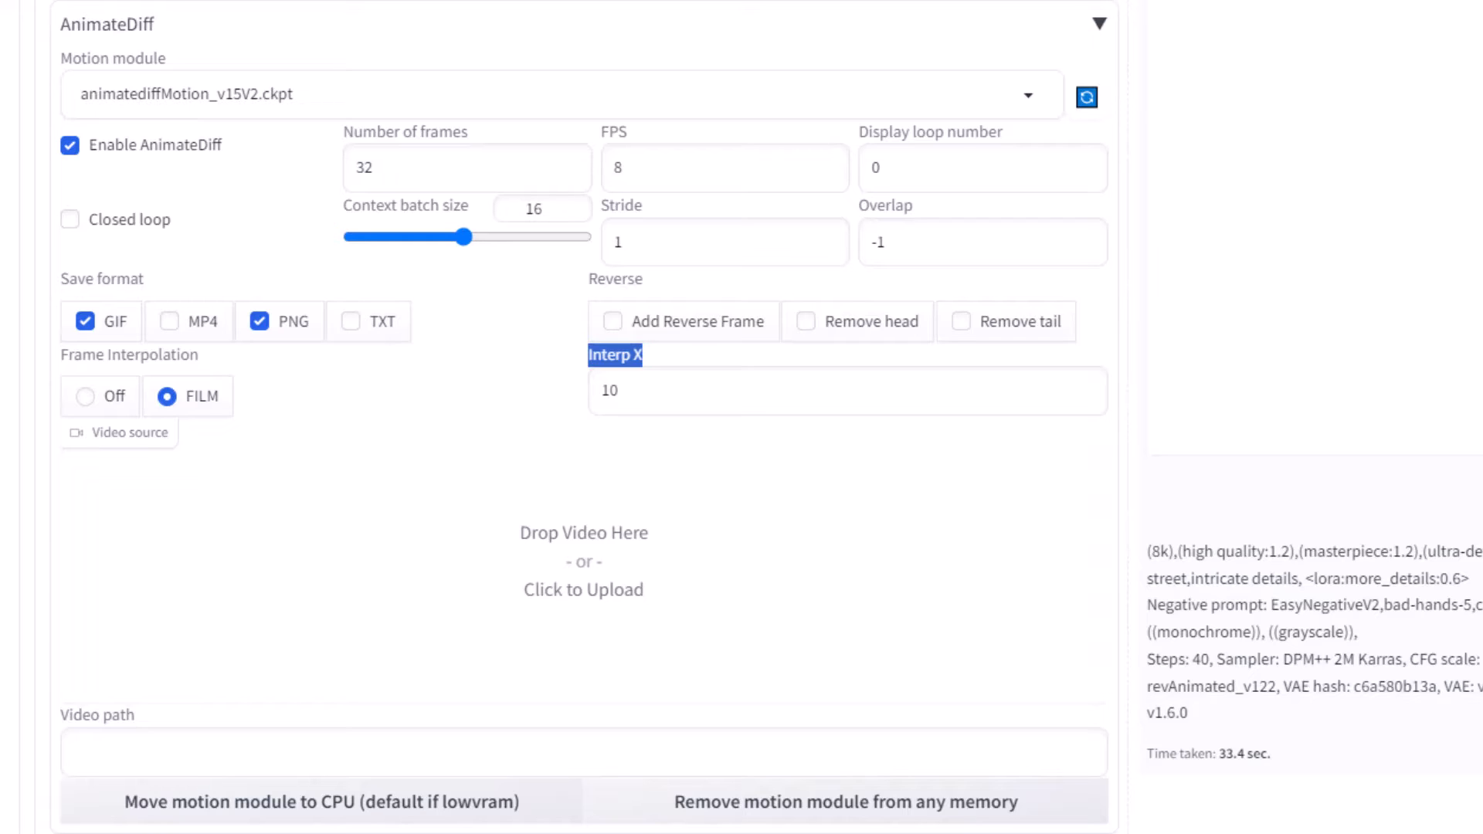
double_click(609, 391)
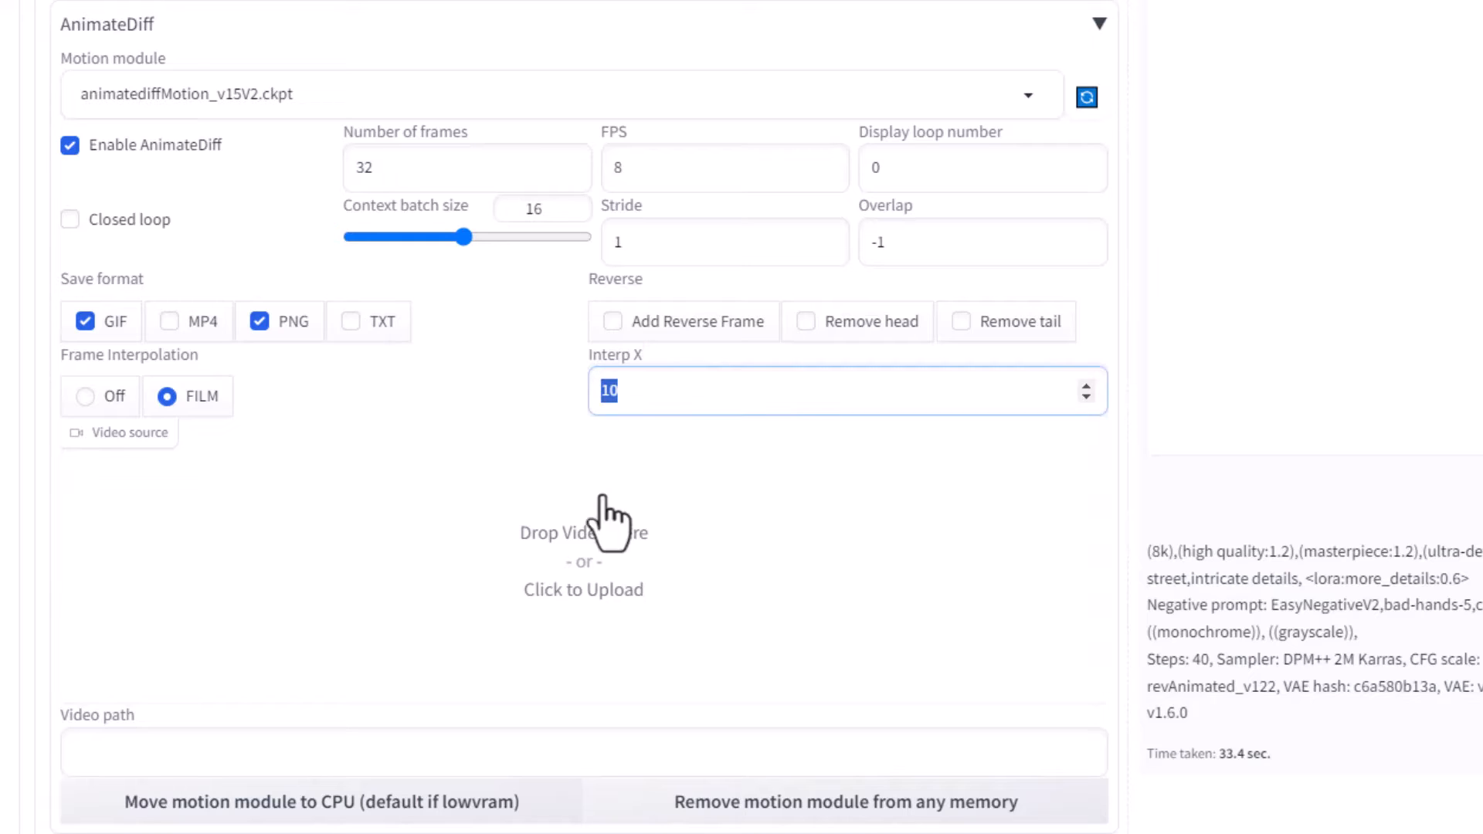
type("2")
key("Tab")
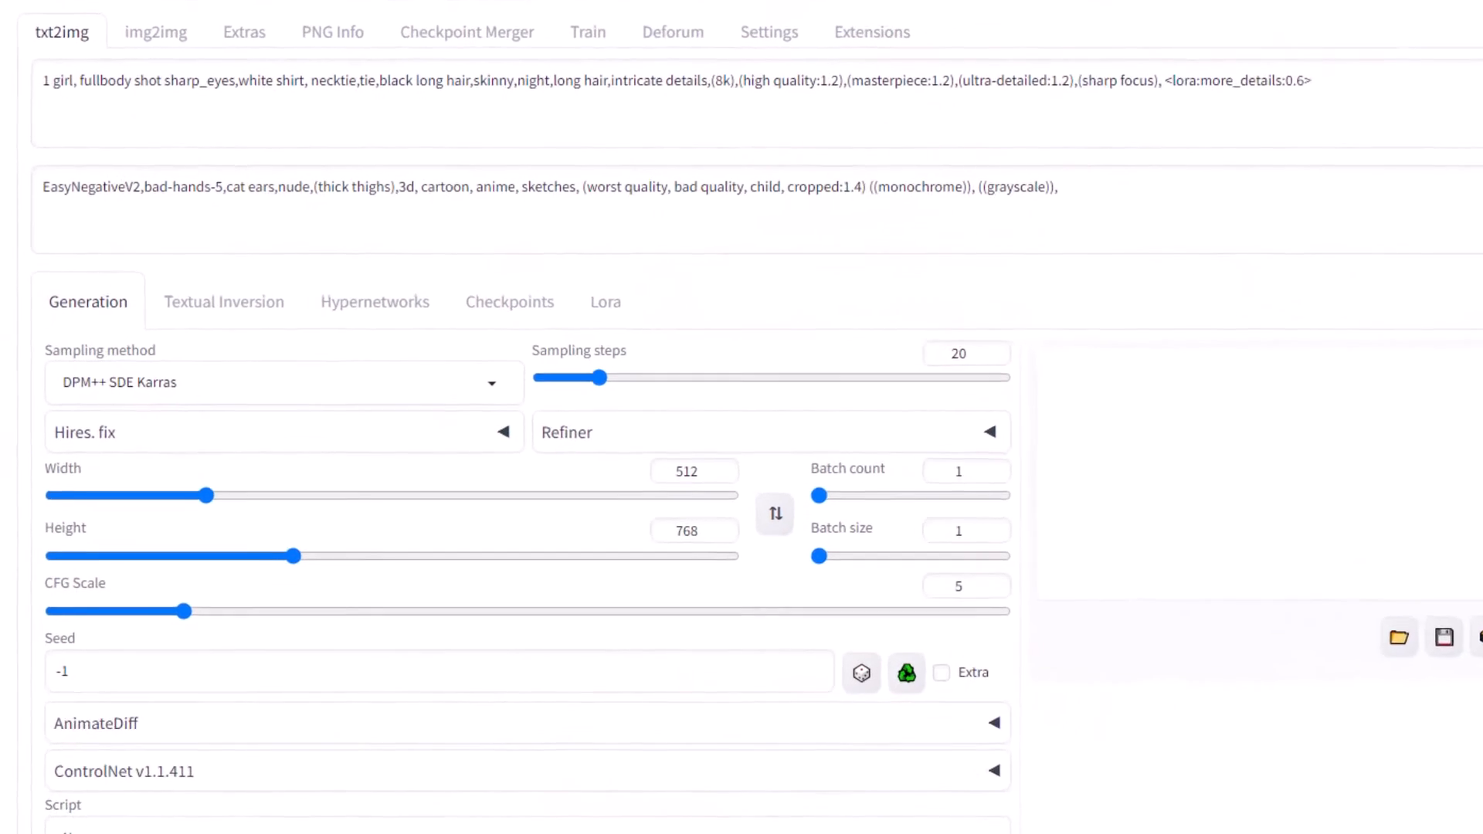
Generate a test image from the existing "1 girl, fullbody shot" prompt
triple_click(540, 73)
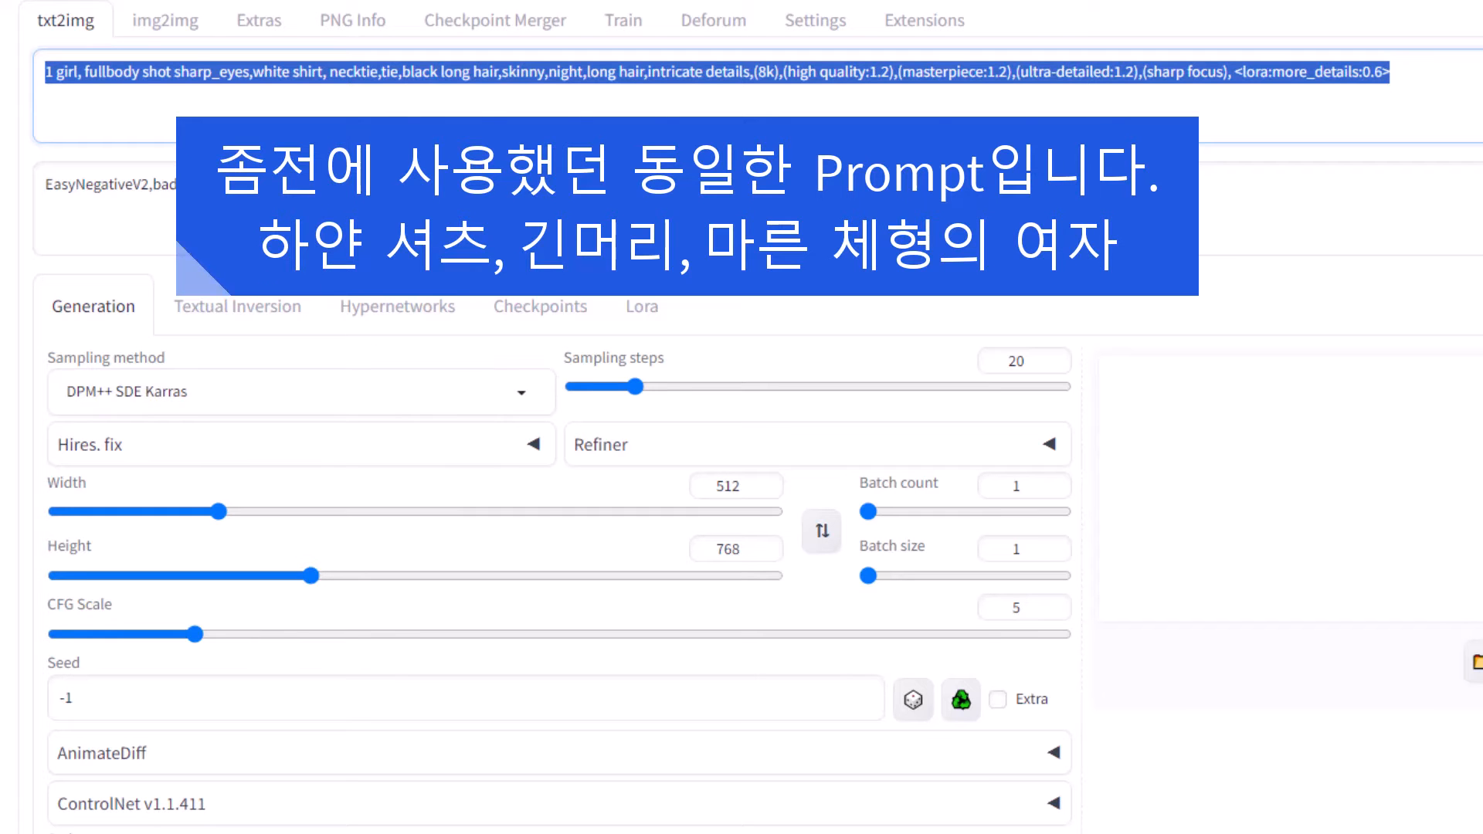
left_click(1299, 153)
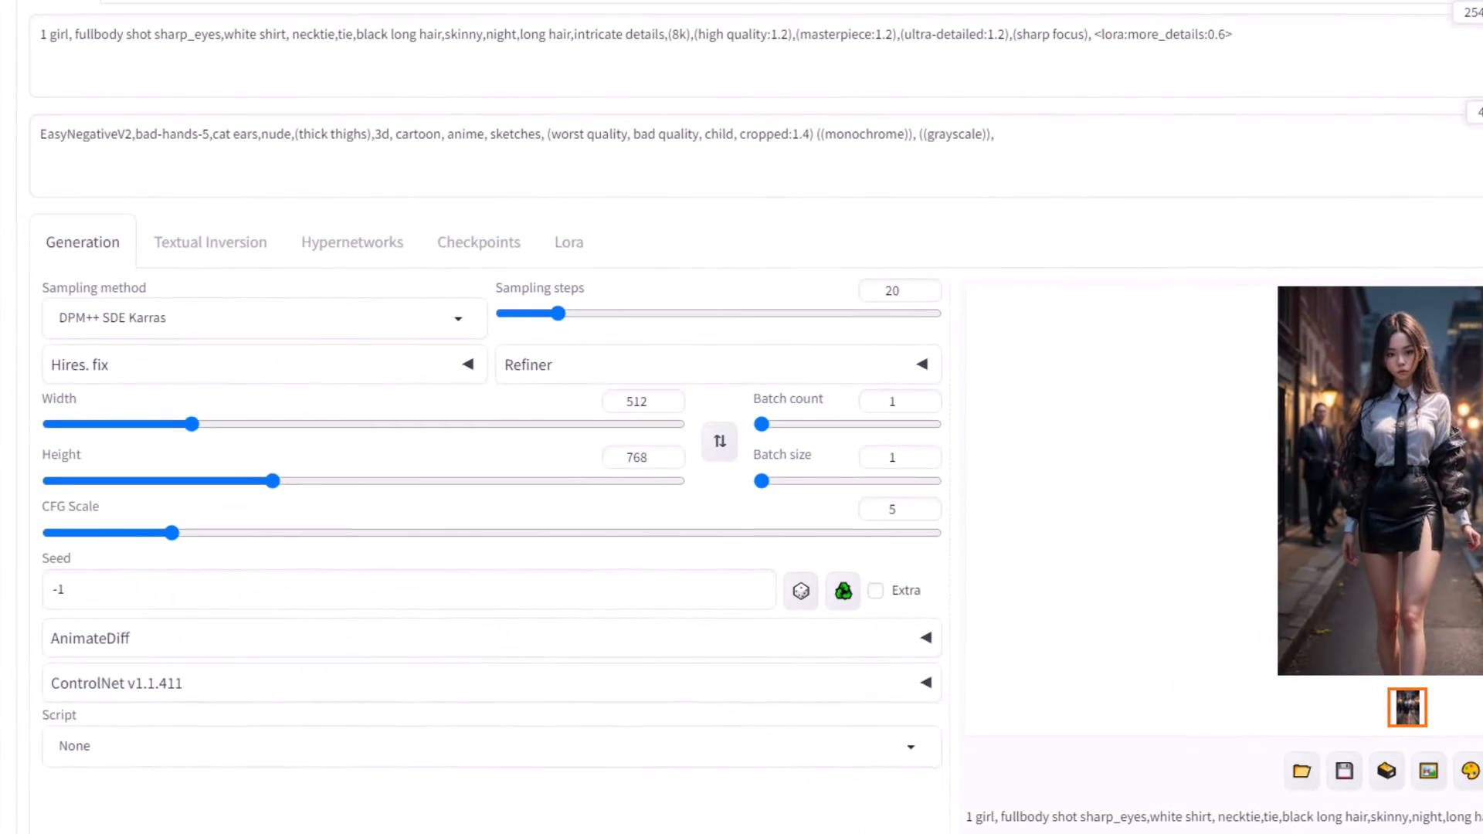
Enable AnimateDiff, load the dancing woman clip as its video source, and check the number of frames and FPS
left_click(348, 637)
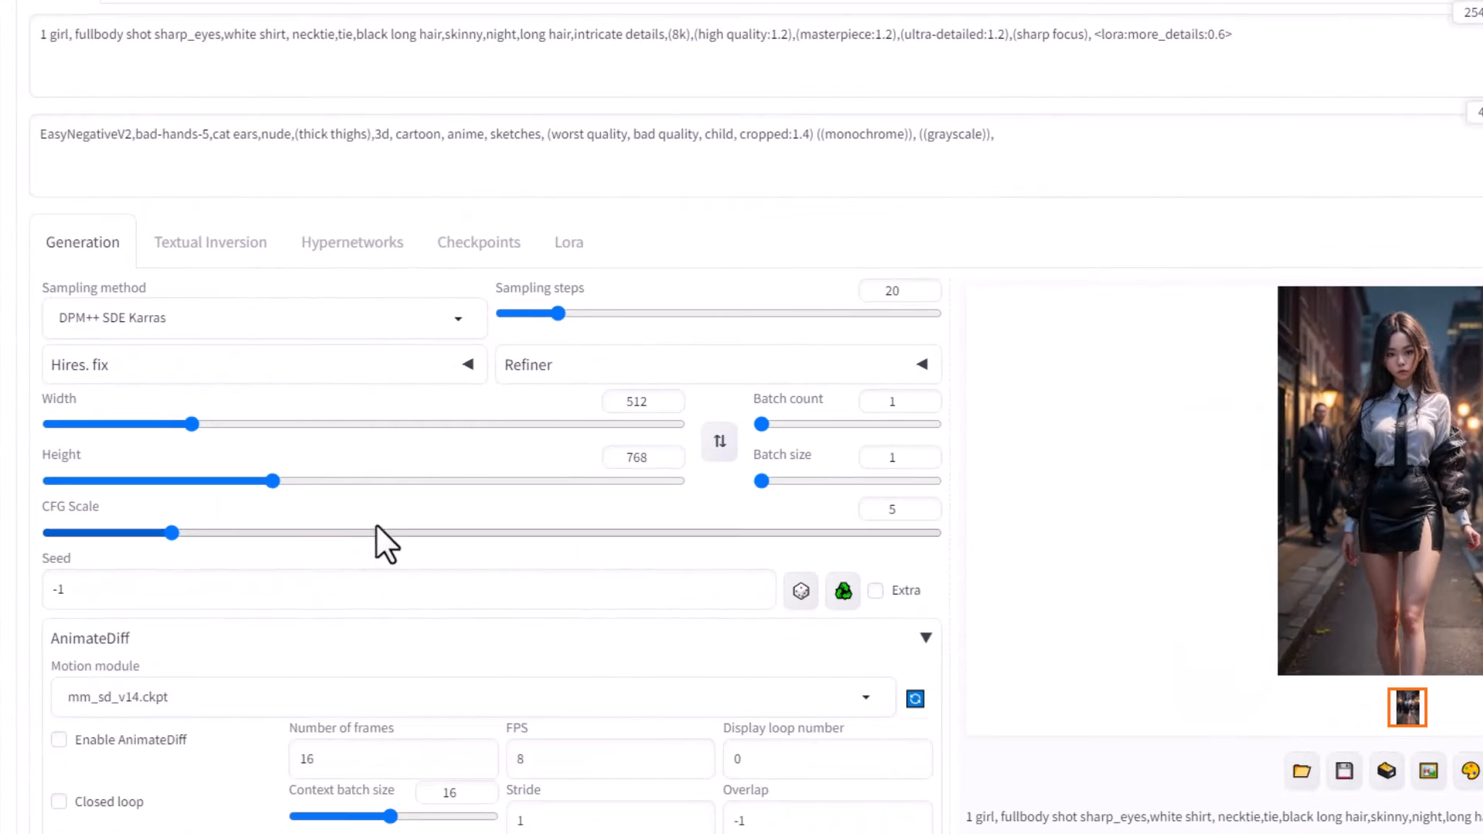
scroll(378, 532, "down", 7)
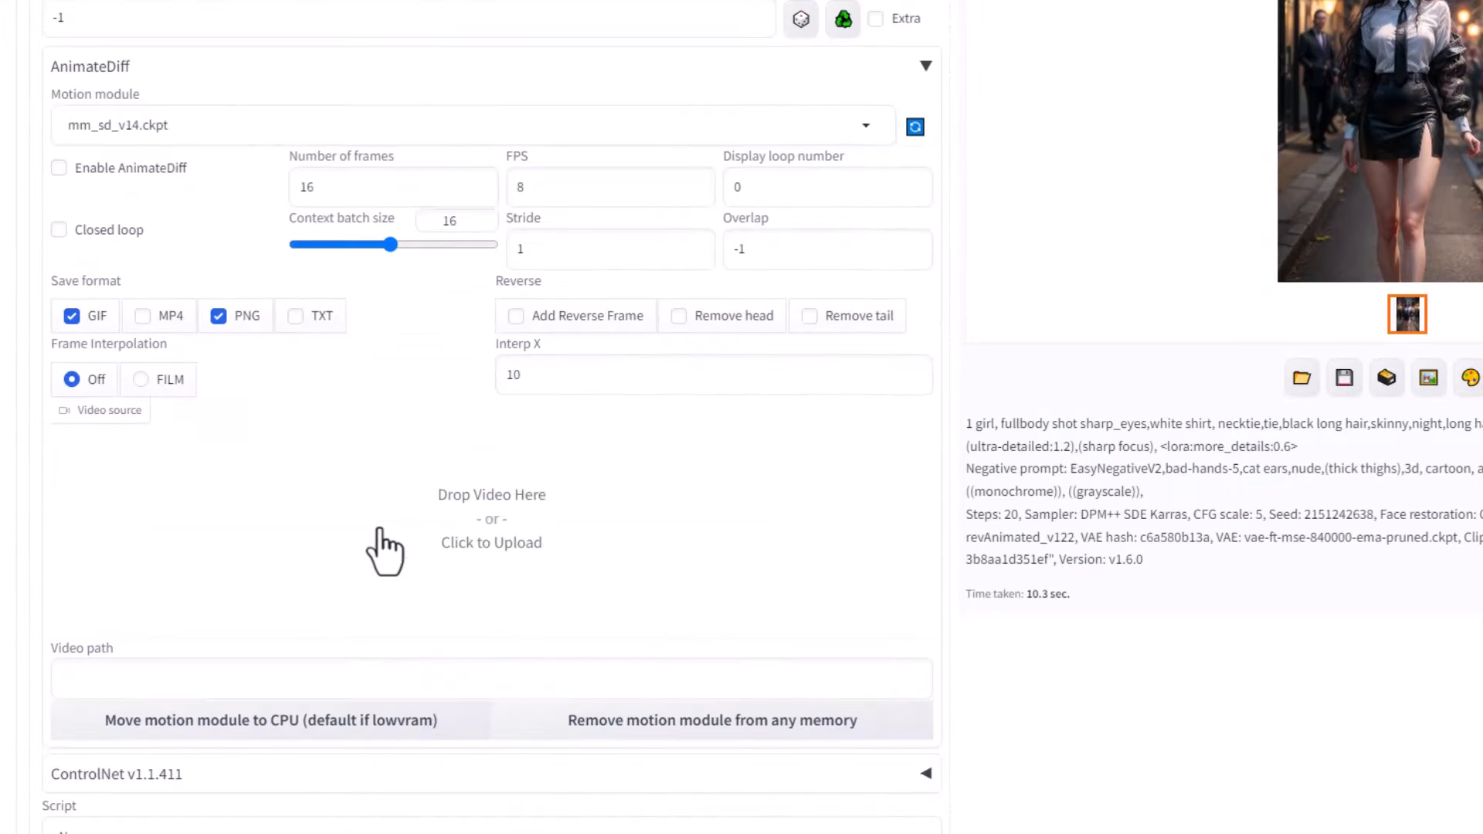
left_click(59, 168)
left_click_drag(934, 463, 652, 595)
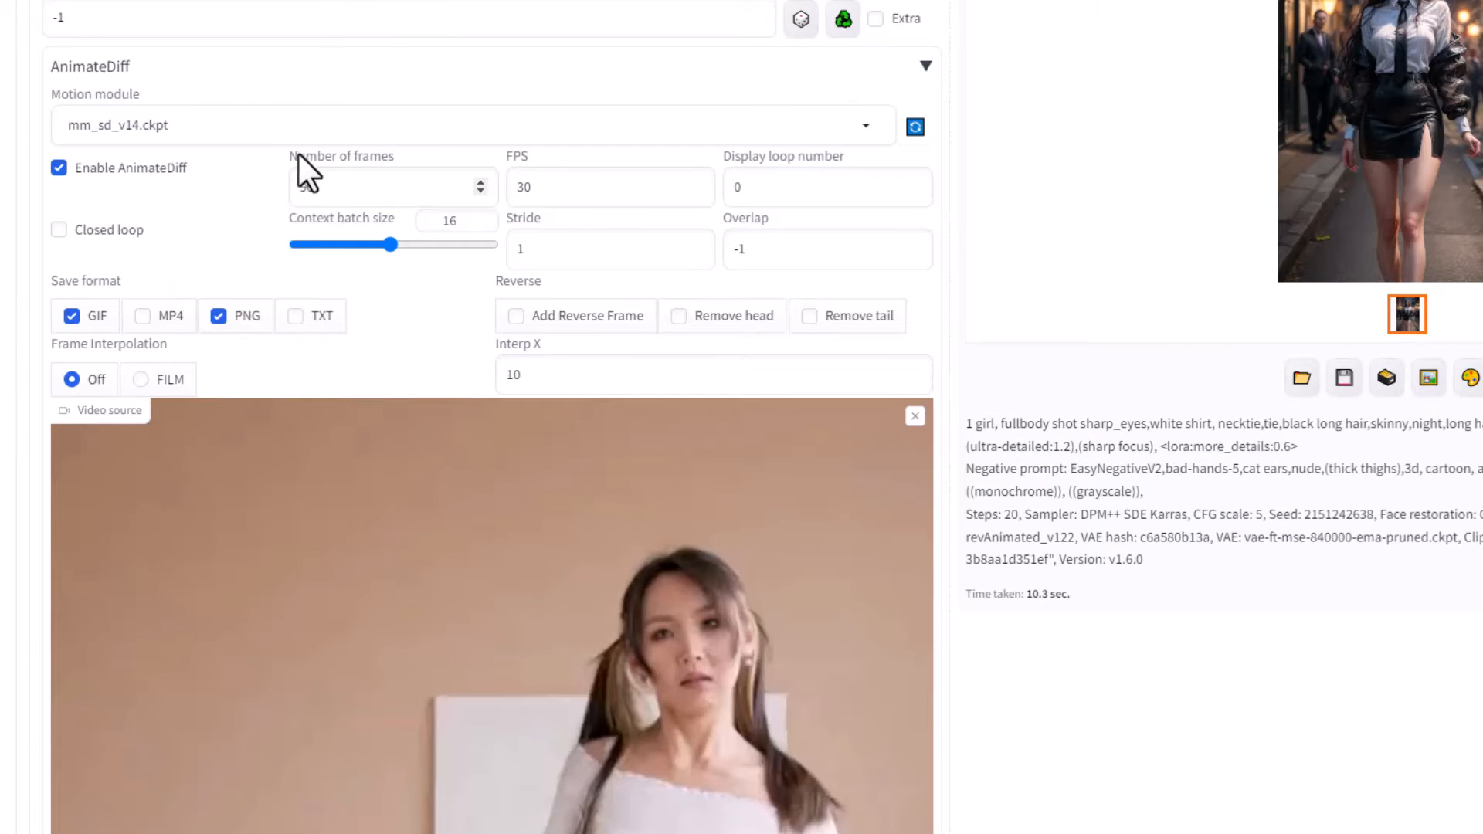
left_click_drag(296, 154, 390, 153)
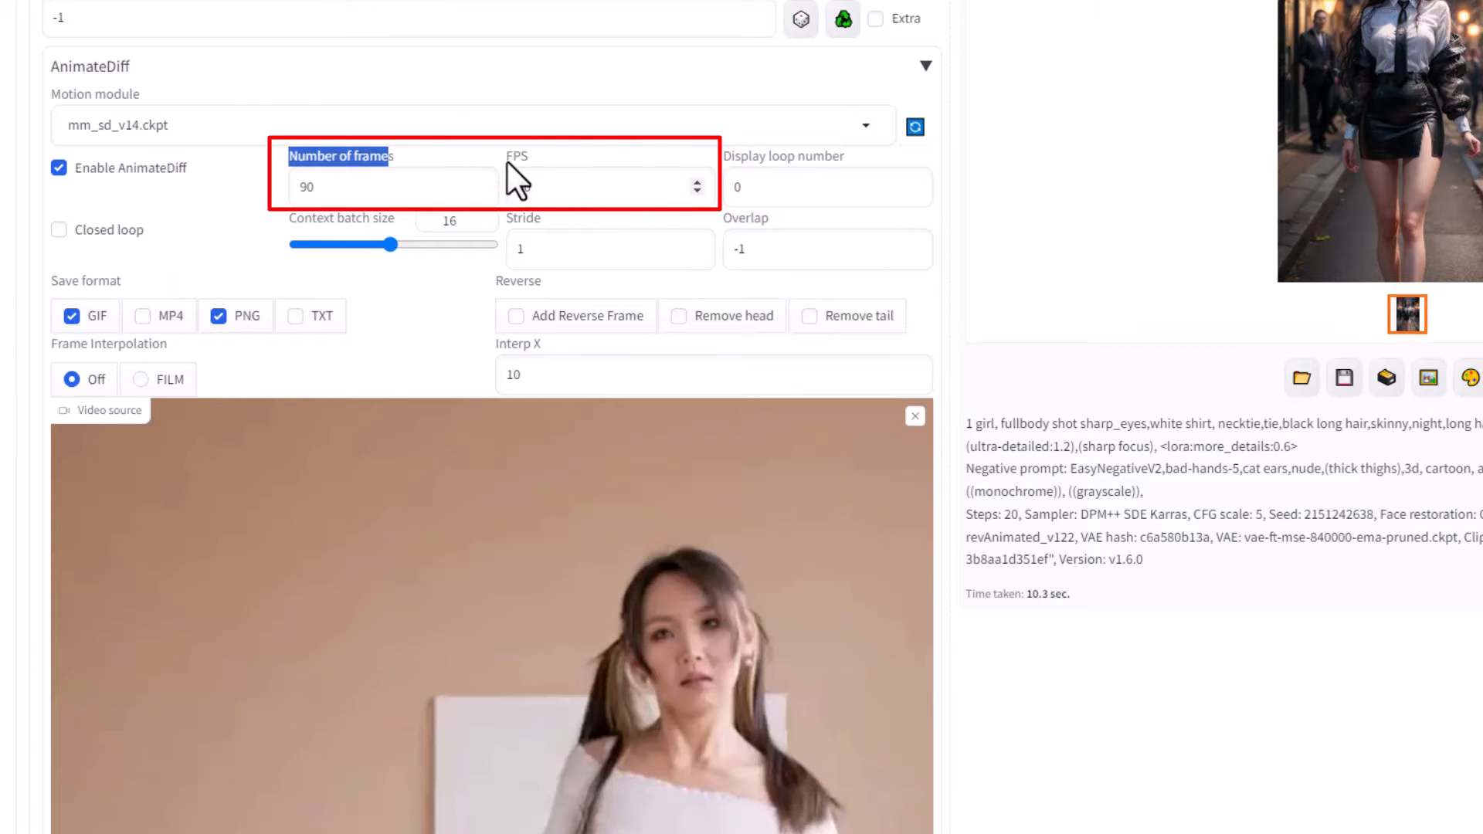
left_click_drag(507, 156, 527, 159)
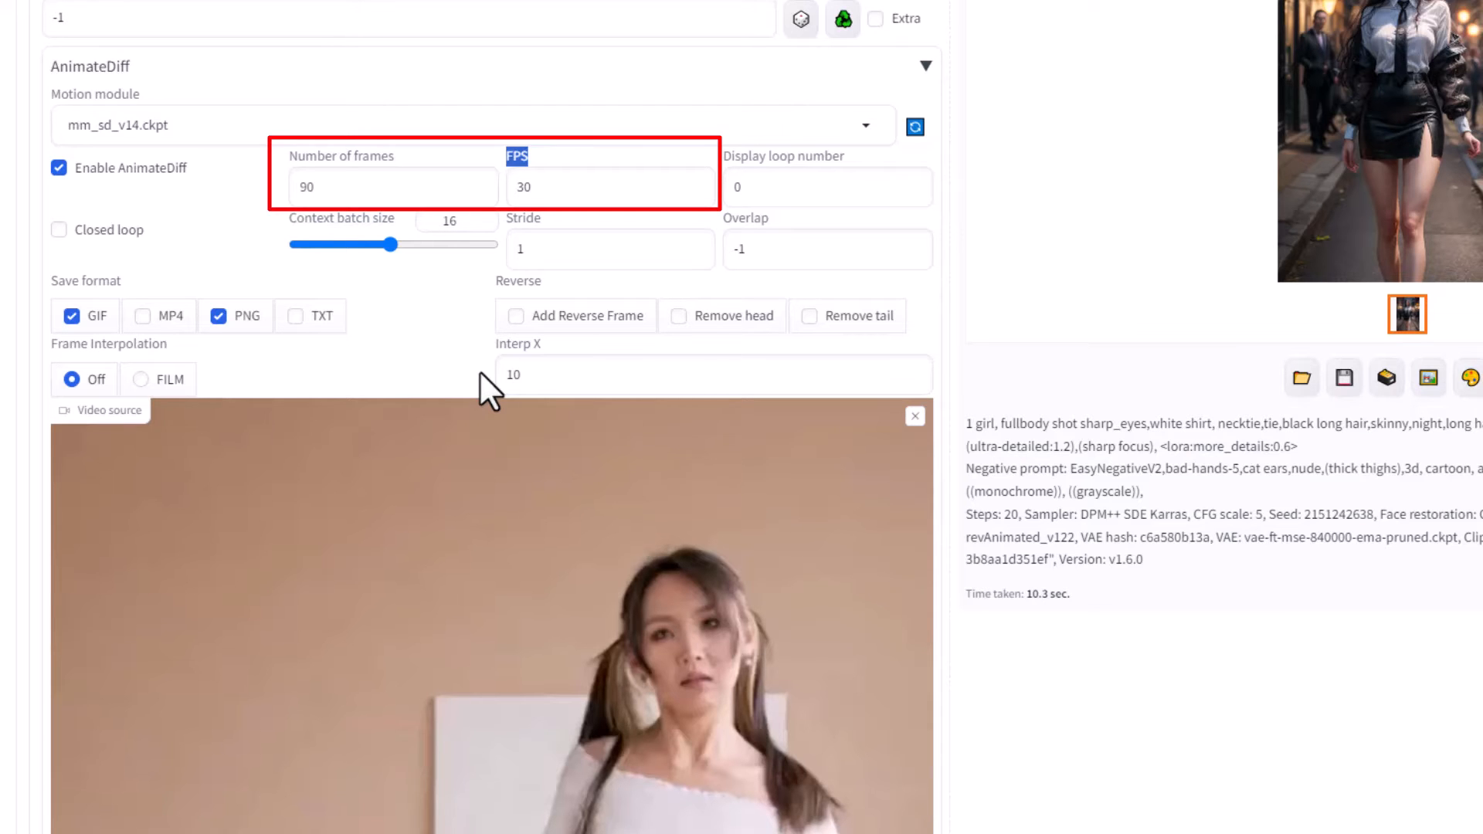
Expand the ControlNet settings and enable ControlNet Unit 0
scroll(470, 371, "down", 7)
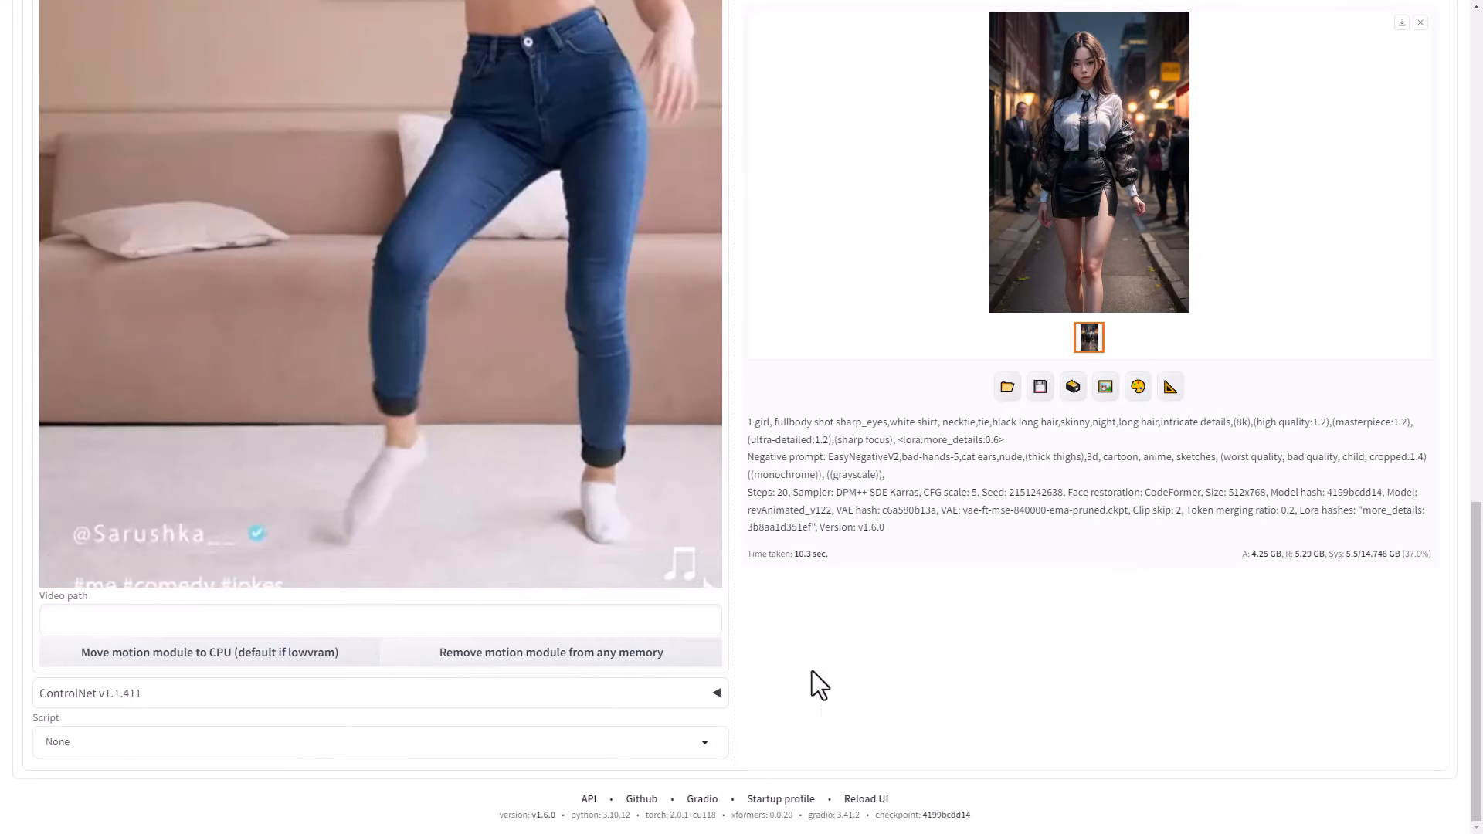
left_click(205, 690)
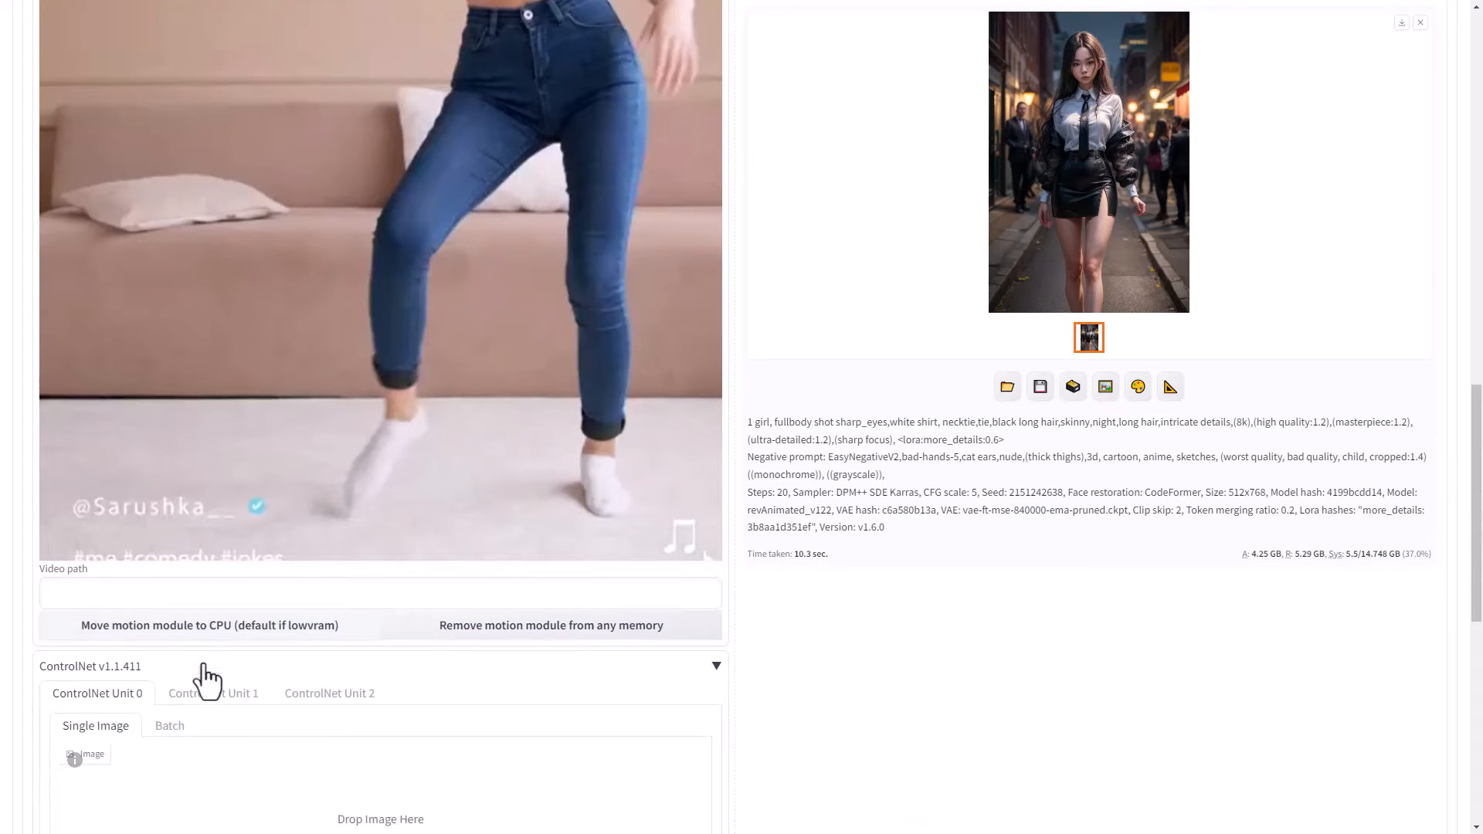
scroll(60, 316, "down", 8)
left_click(51, 363)
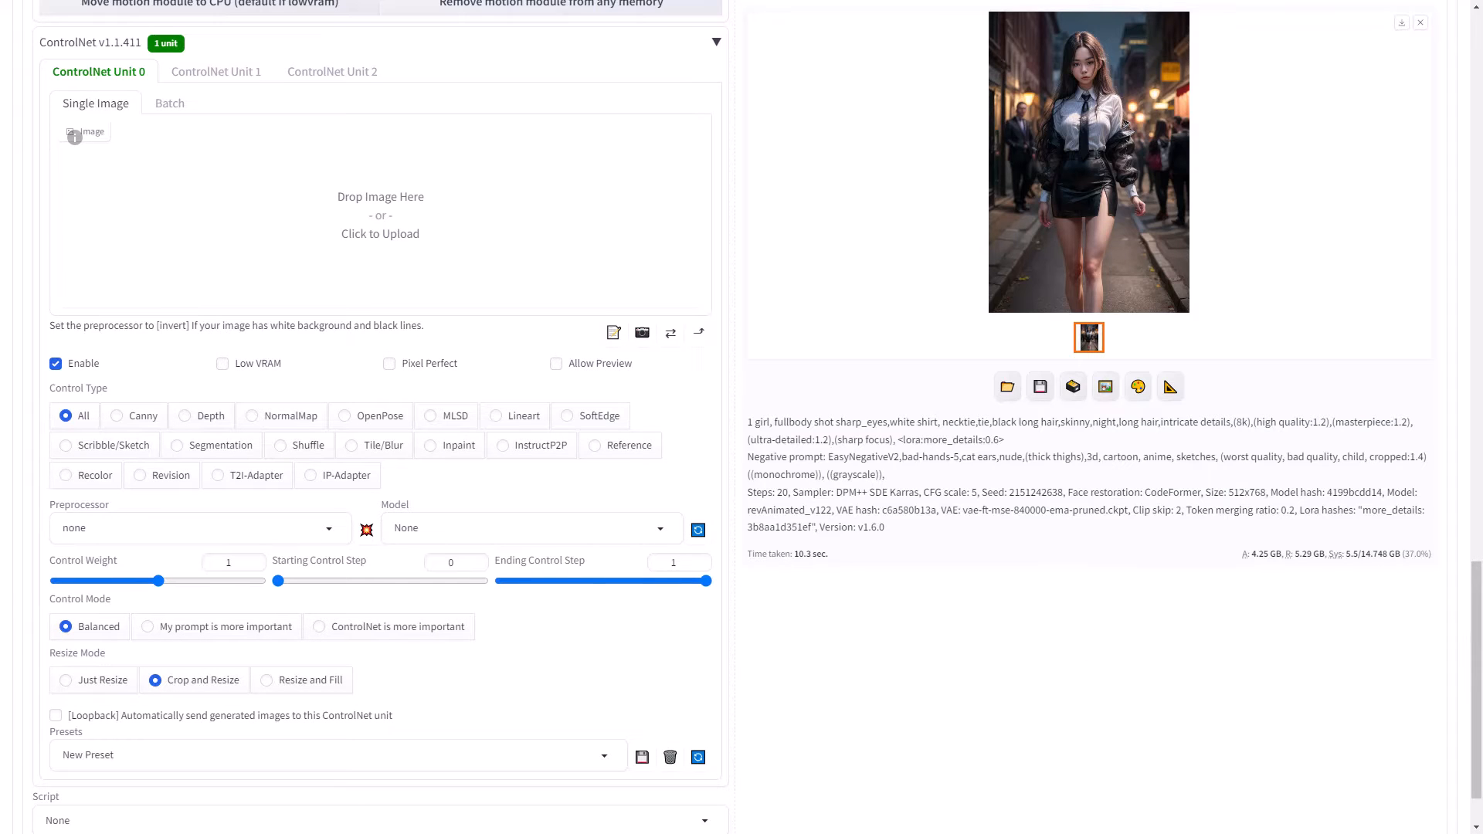
Set ControlNet Unit 0 to OpenPose with the dw_openpose_full preprocessor and the "ControlNet is more important" control mode
left_click(368, 417)
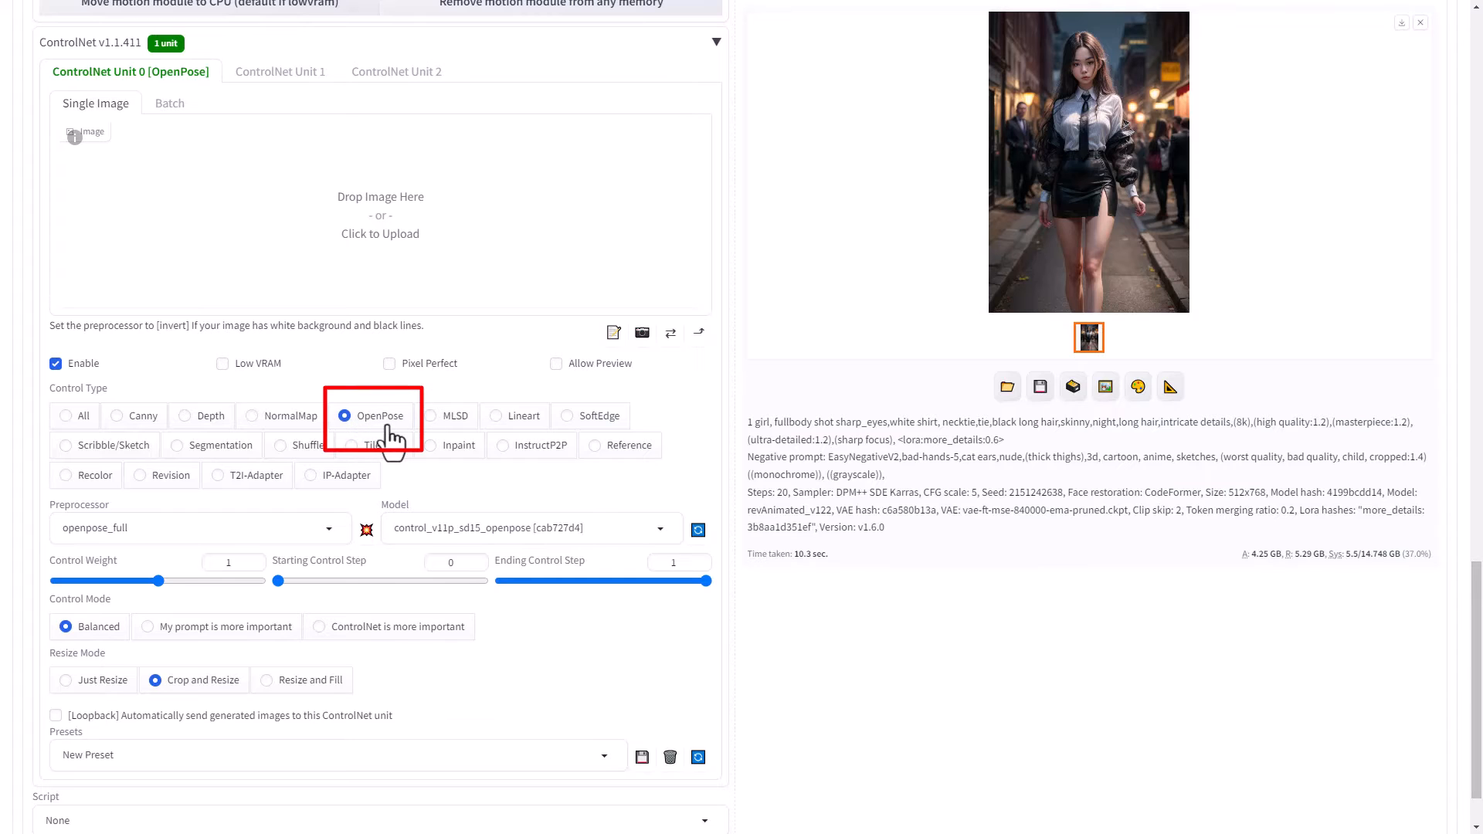
left_click(139, 528)
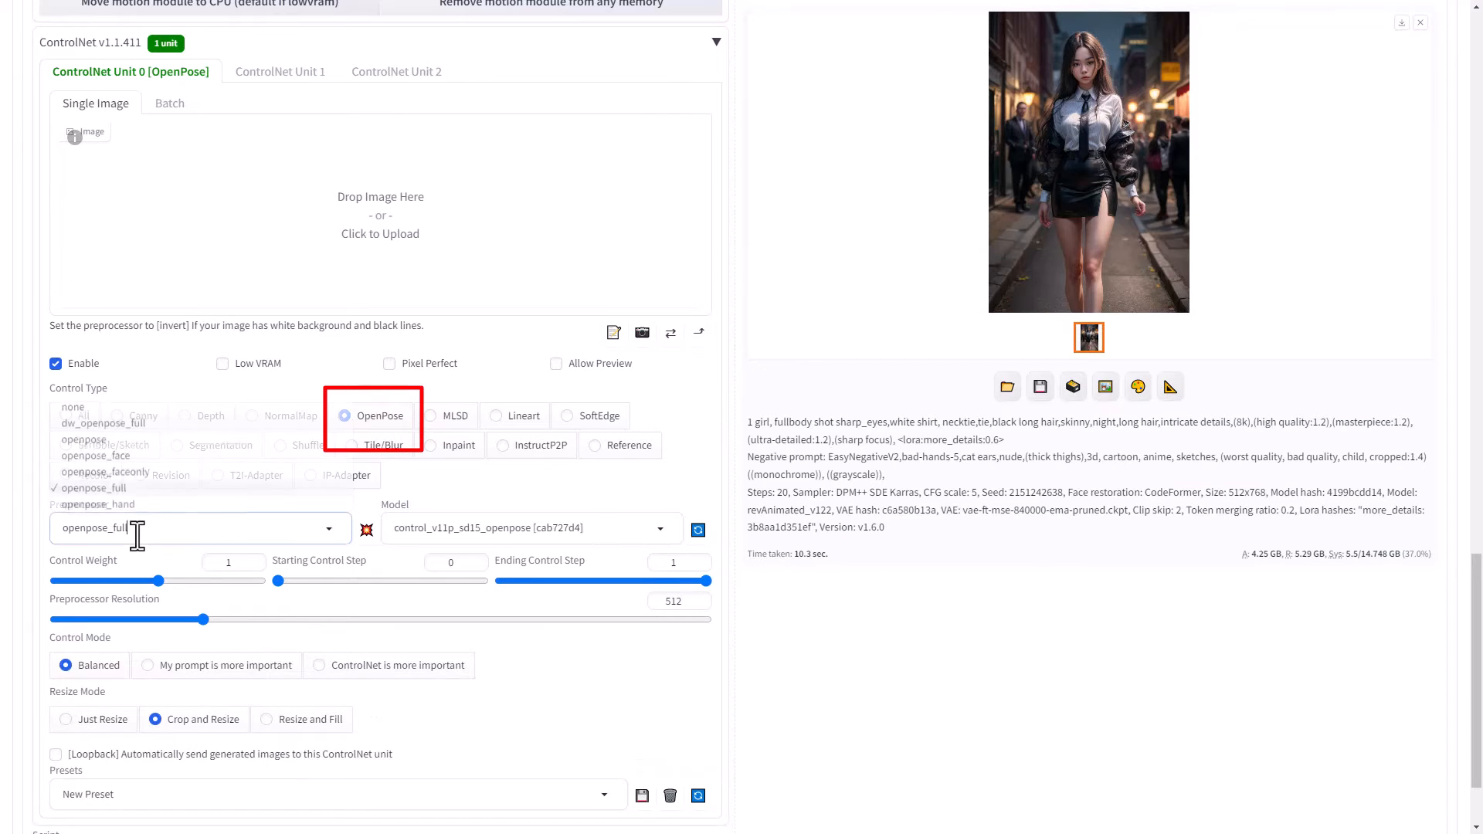
left_click(131, 423)
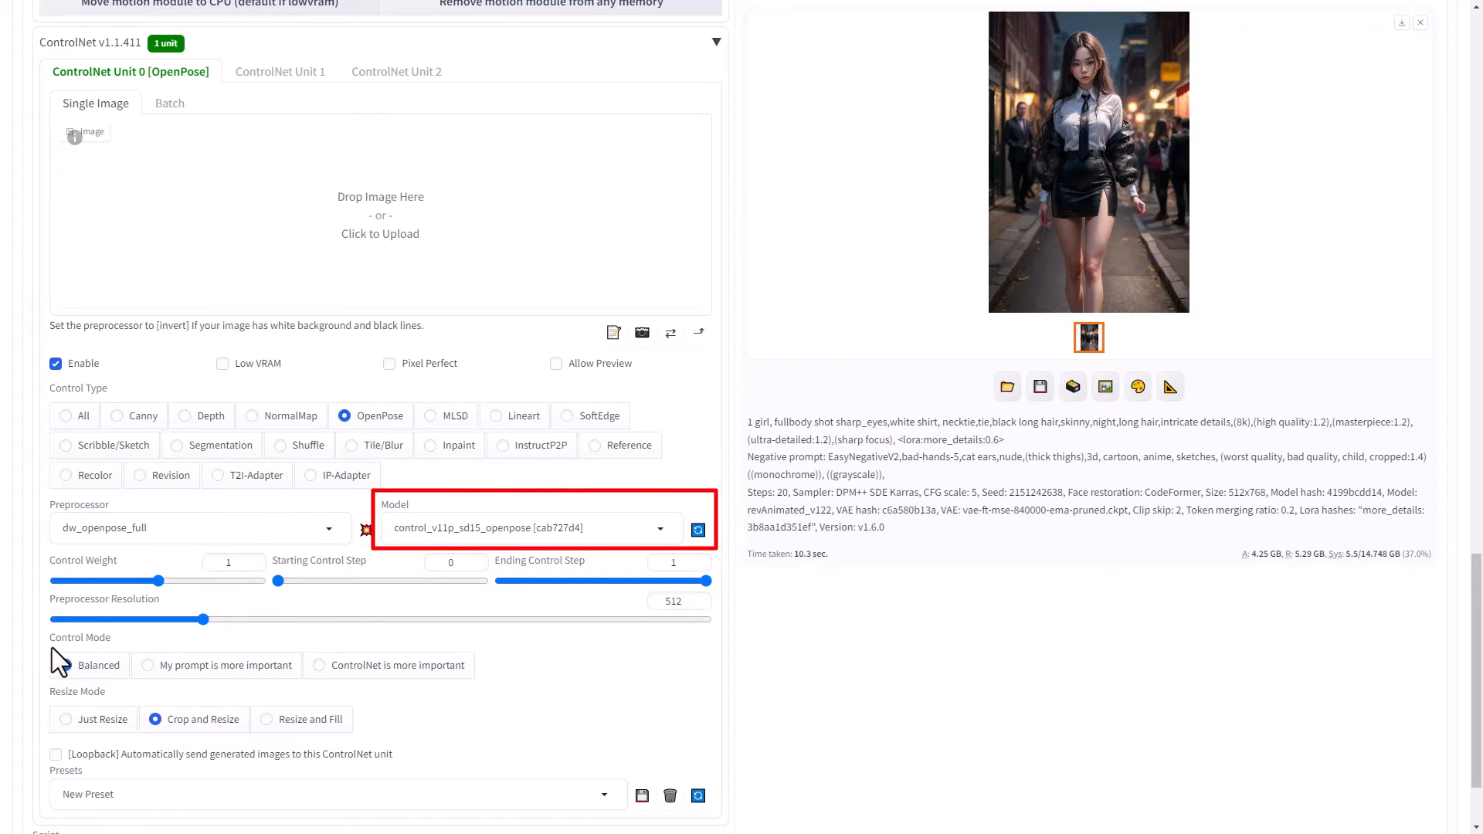
left_click_drag(47, 641, 105, 647)
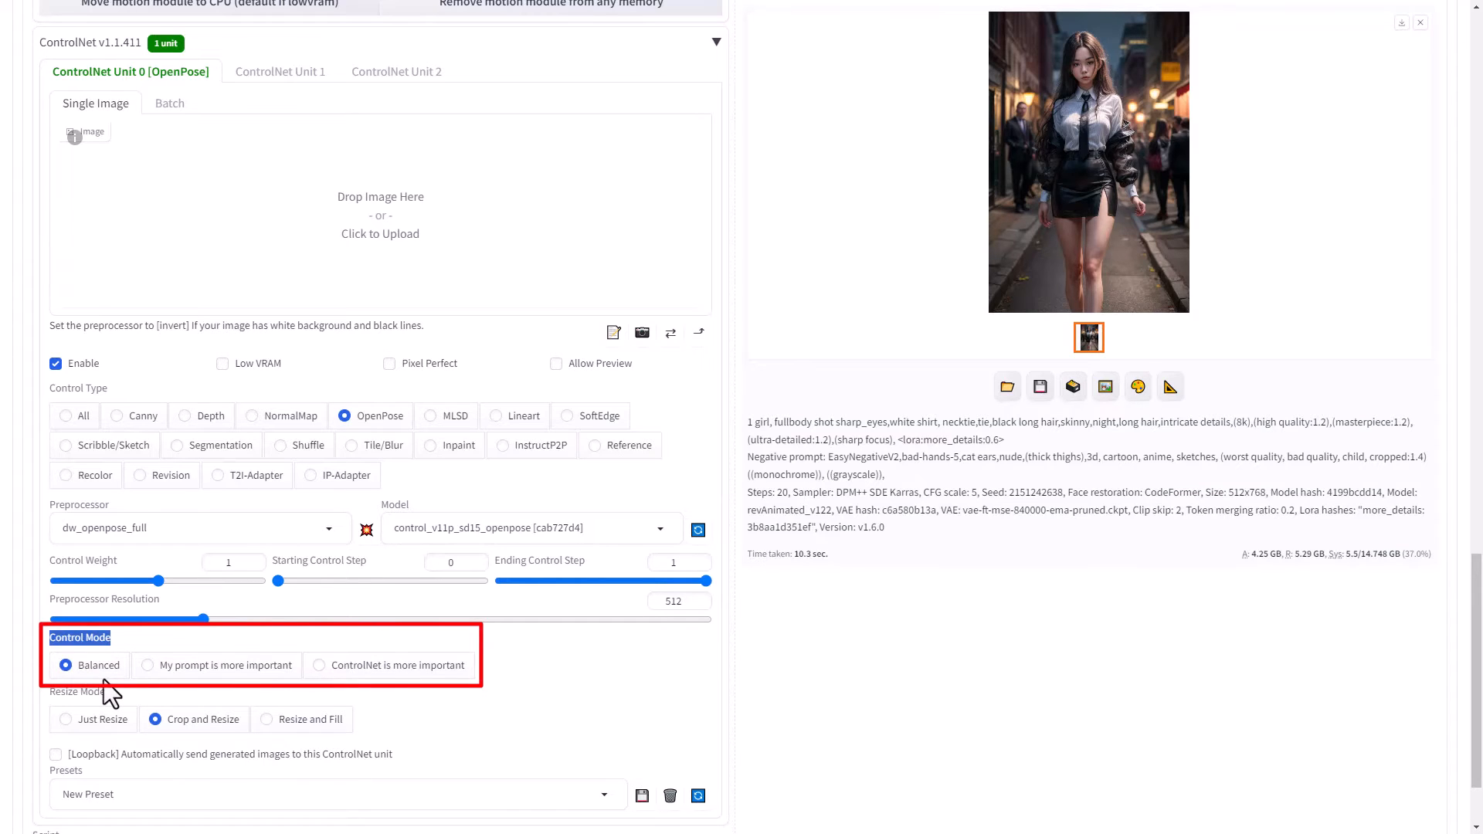
left_click(319, 667)
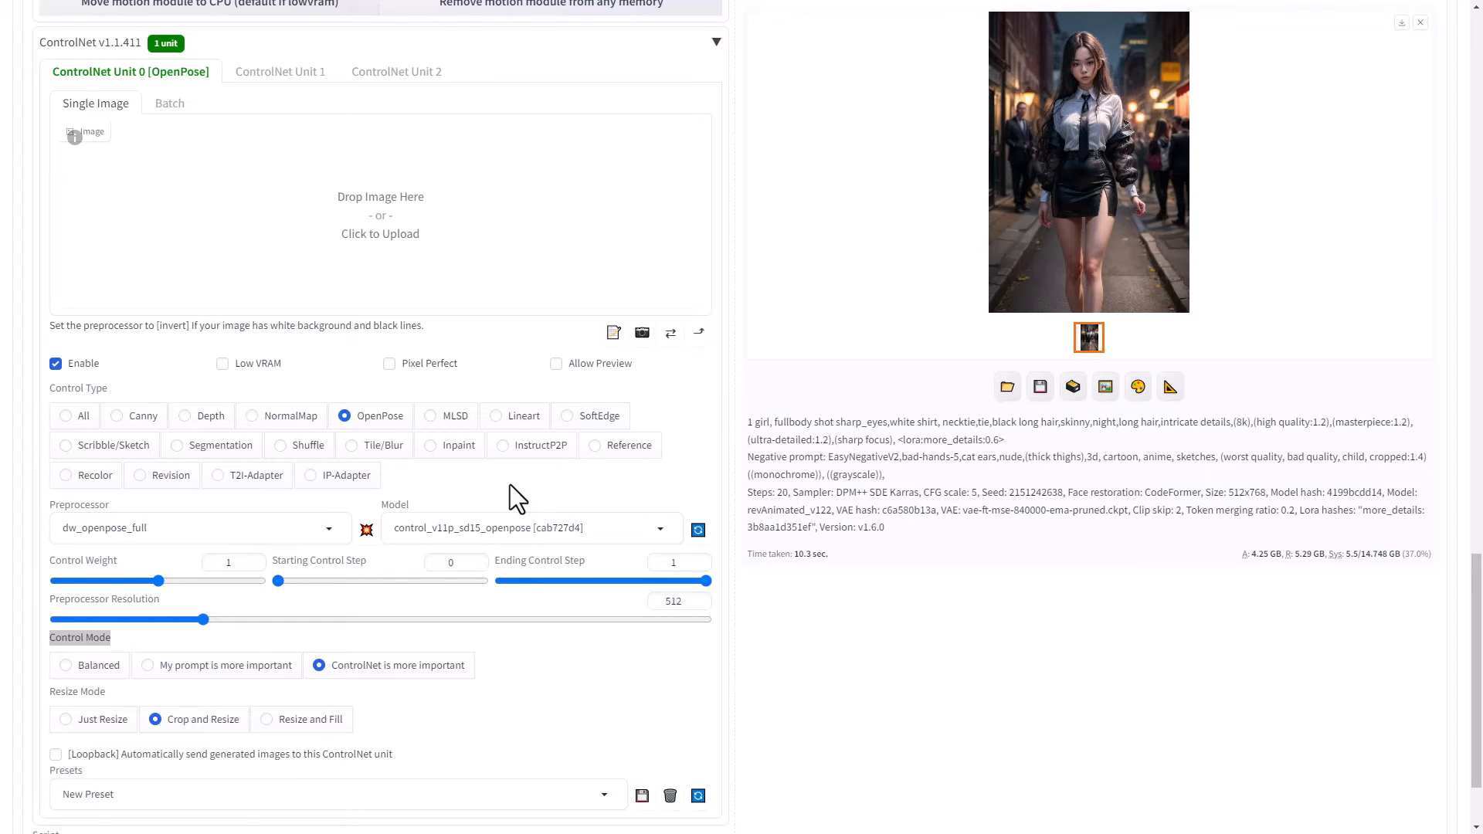
Switch AnimateDiff's motion module to mm_sd_v15_v2.ckpt and generate the animation from the source video
scroll(510, 487, "up", 15)
scroll(917, 509, "up", 1)
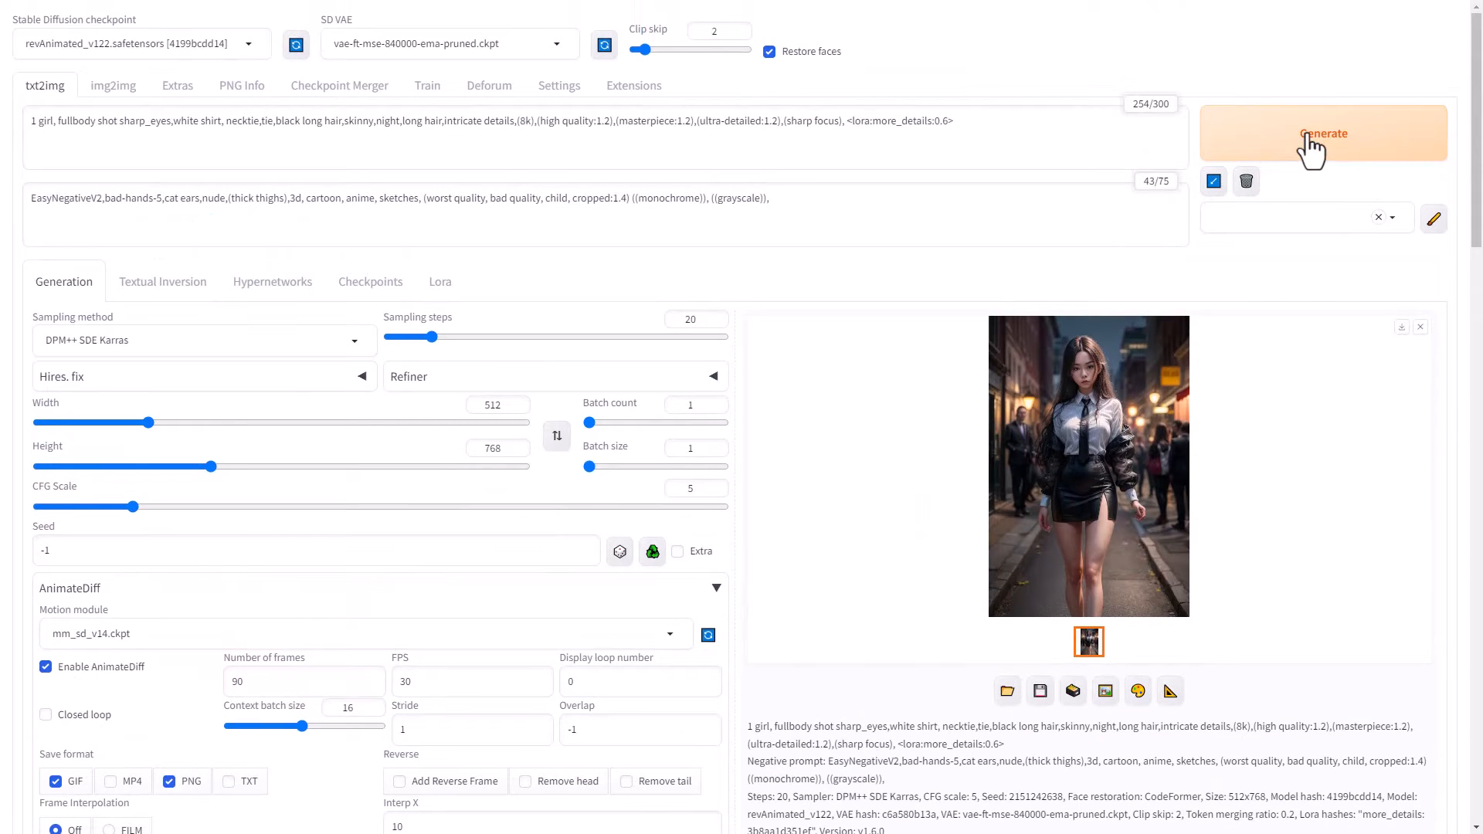
left_click(306, 632)
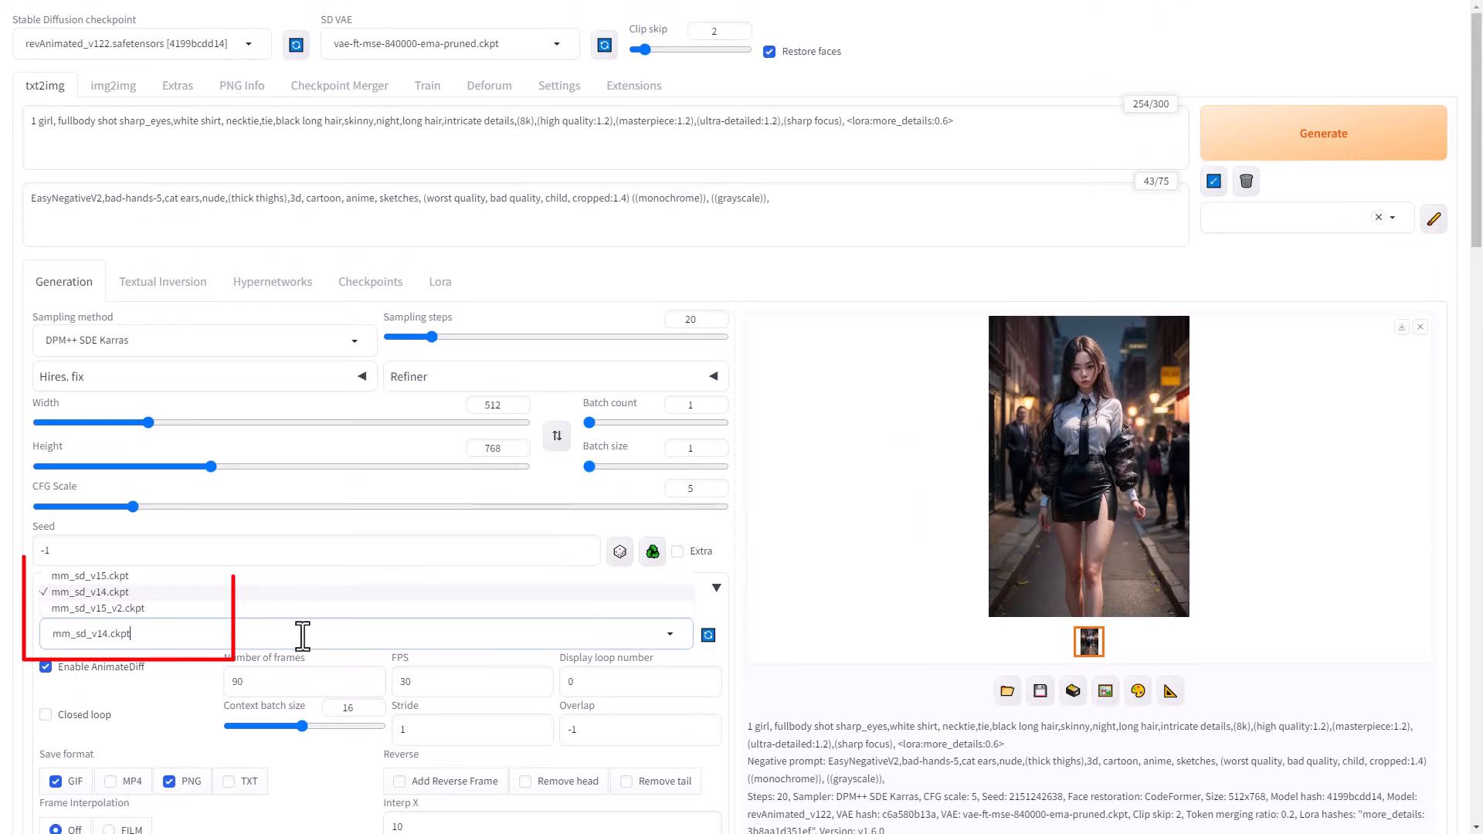
left_click(127, 608)
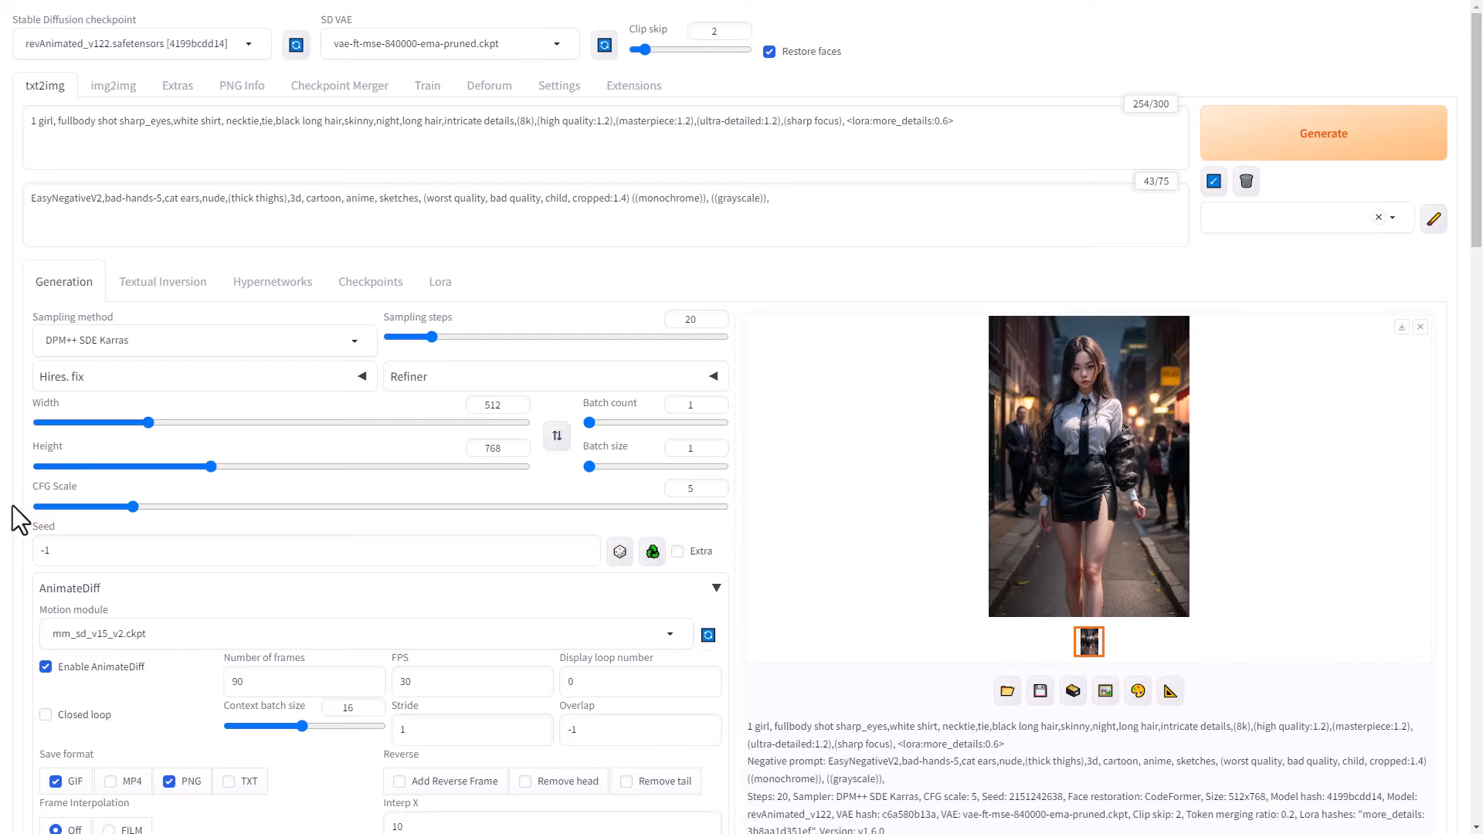
left_click(1310, 149)
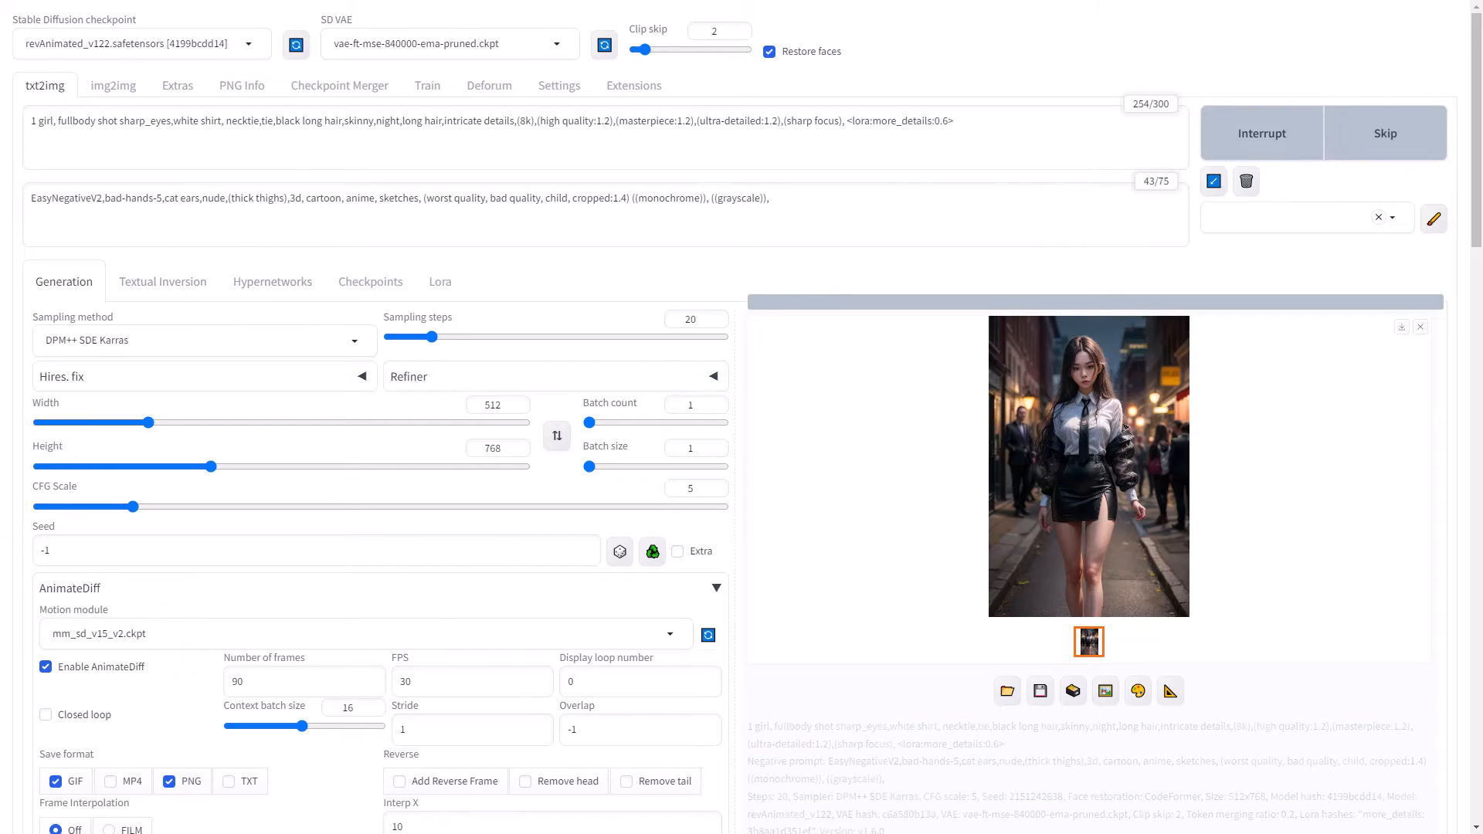
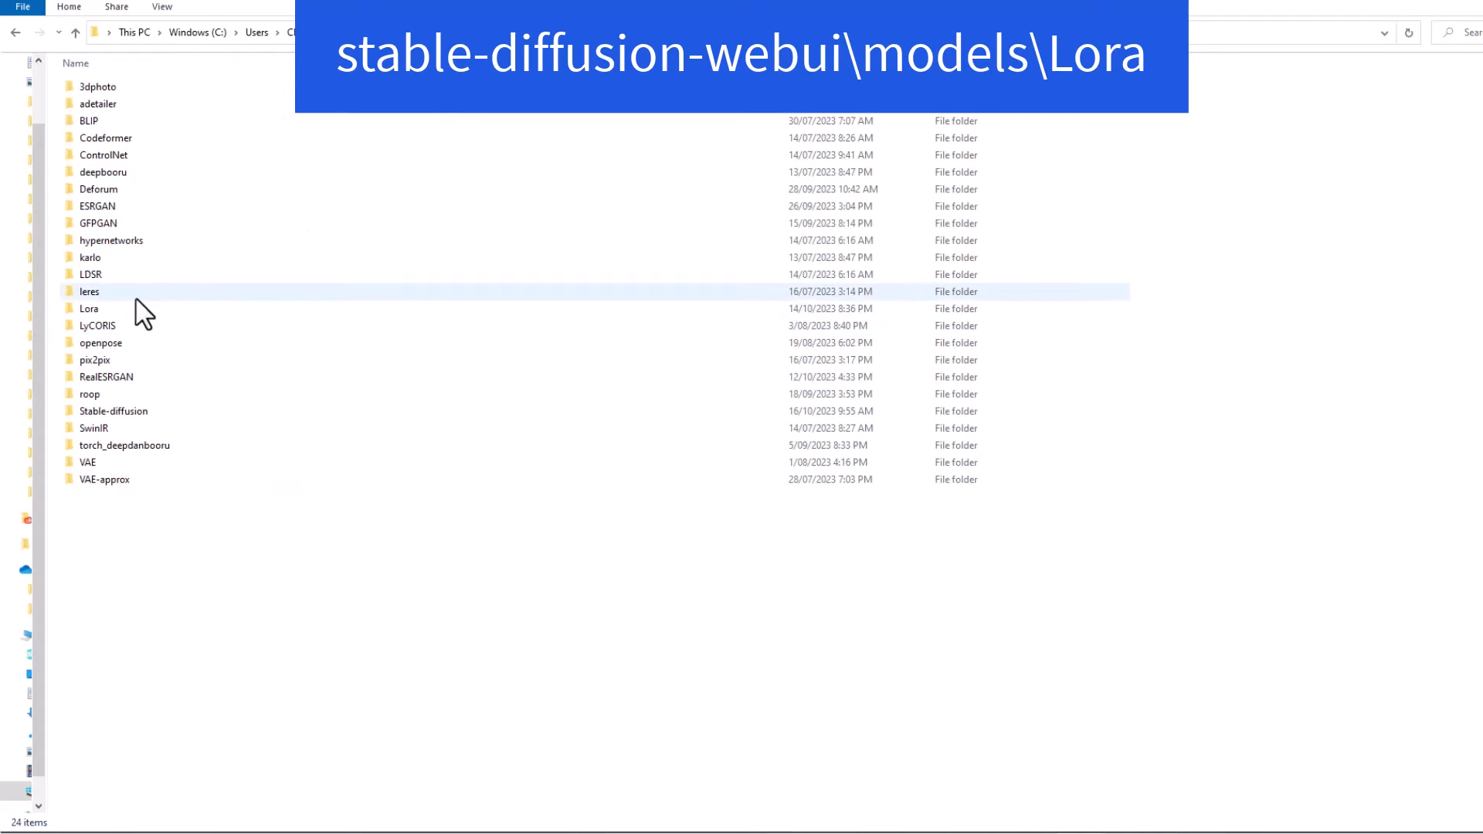
In File Explorer, open the models\Lora folder and select the motion LoRA files from v2_lora_PanLeft.ckpt through v2_lora_ZoomOut.ckpt
double_click(126, 313)
scroll(272, 500, "down", 20)
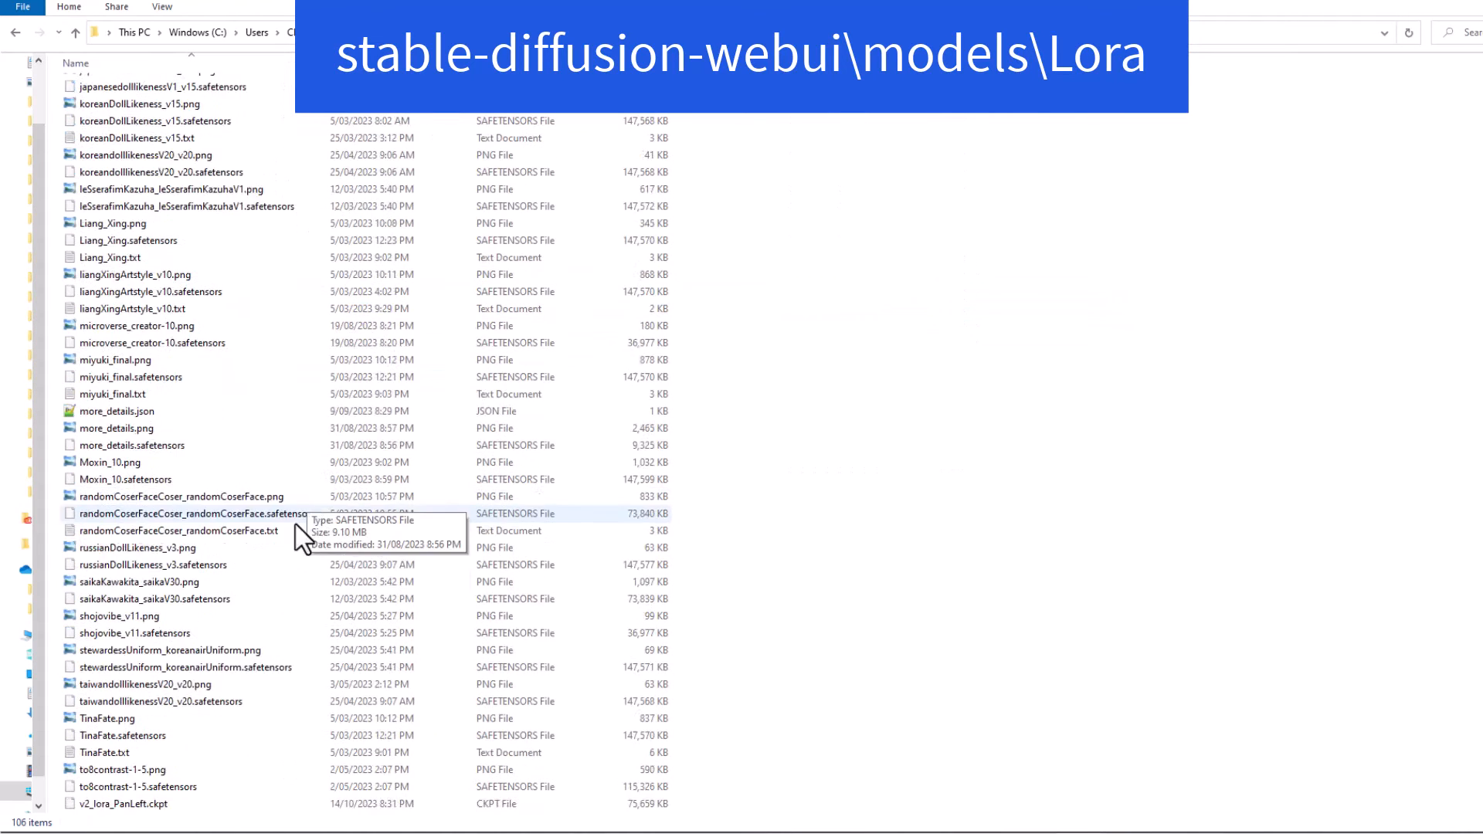
left_click(286, 550)
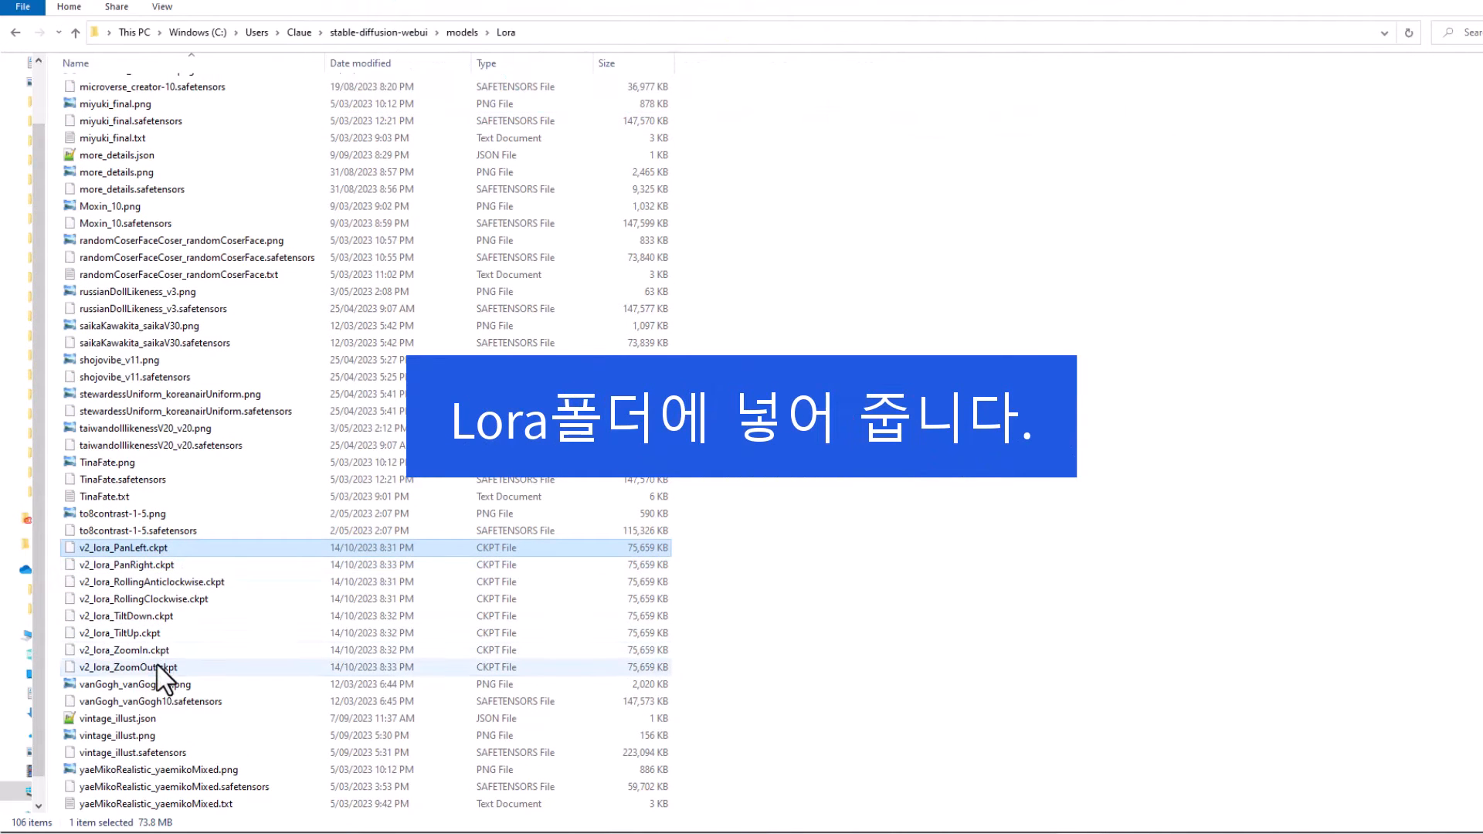
left_click(163, 667, "shift")
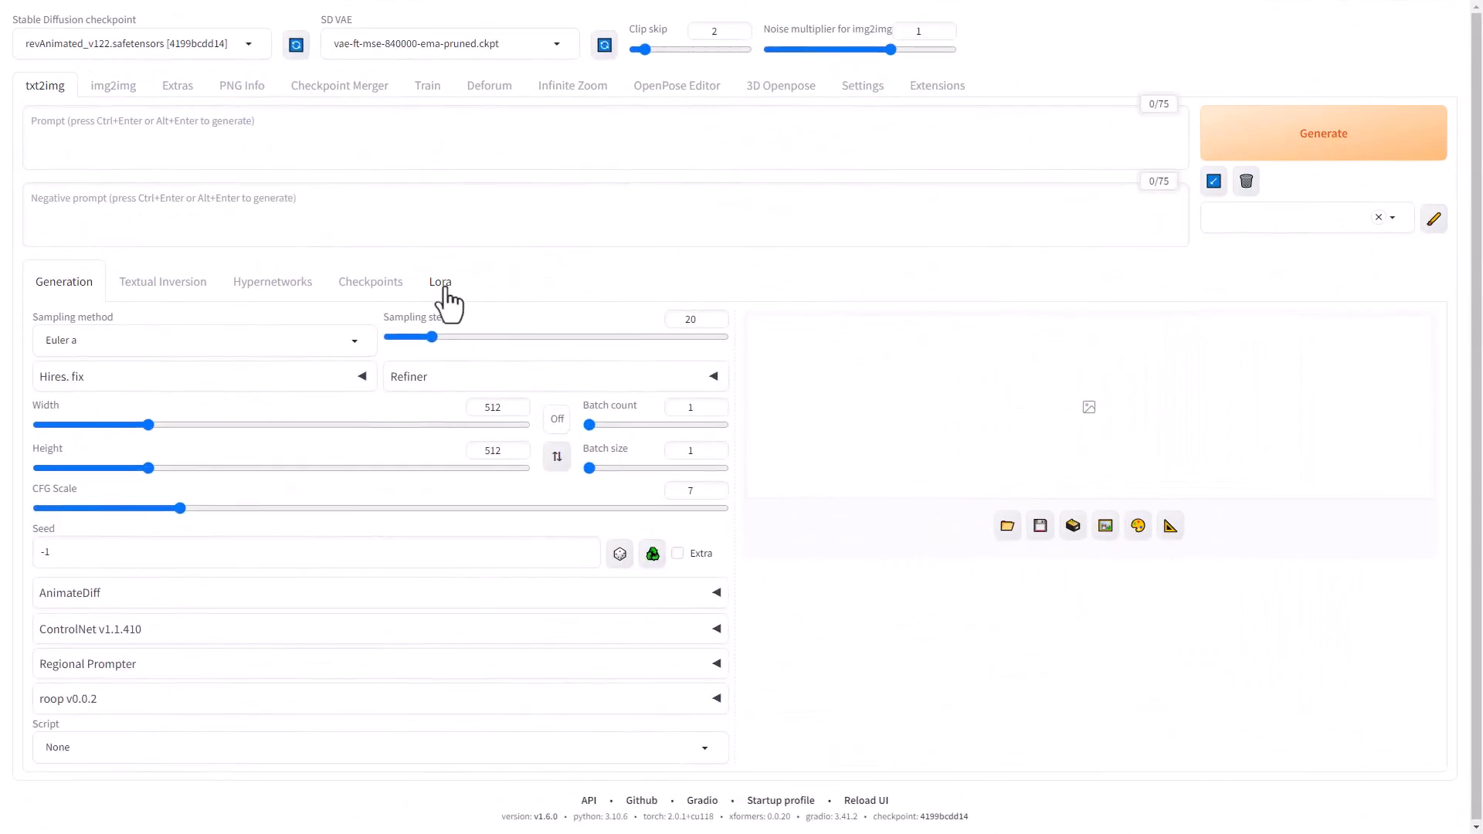
Switch to Stable Diffusion web UI, refresh the Lora list and browse down to the motion LoRAs
left_click(441, 282)
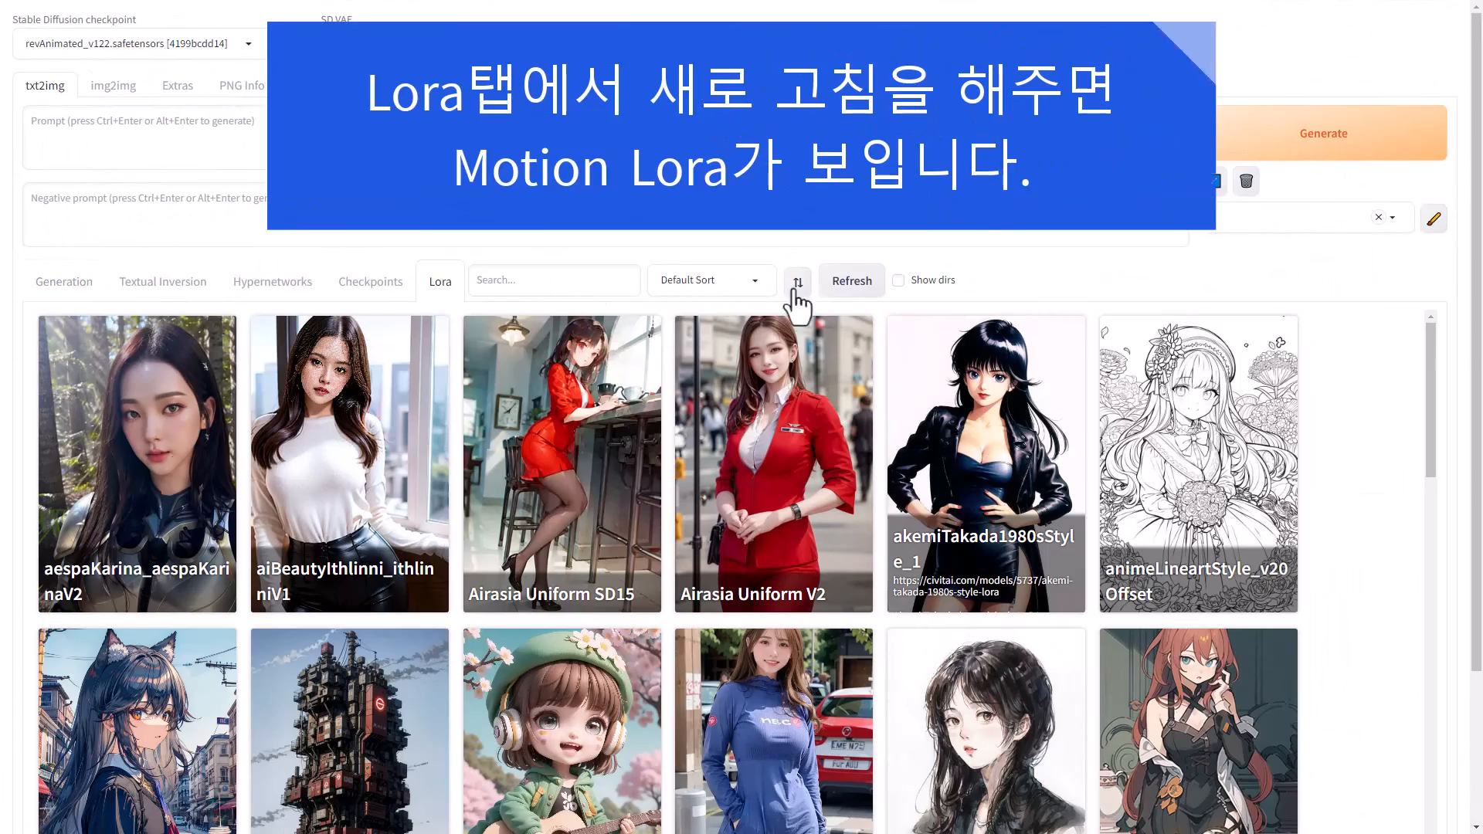
left_click(850, 286)
scroll(872, 471, "down", 15)
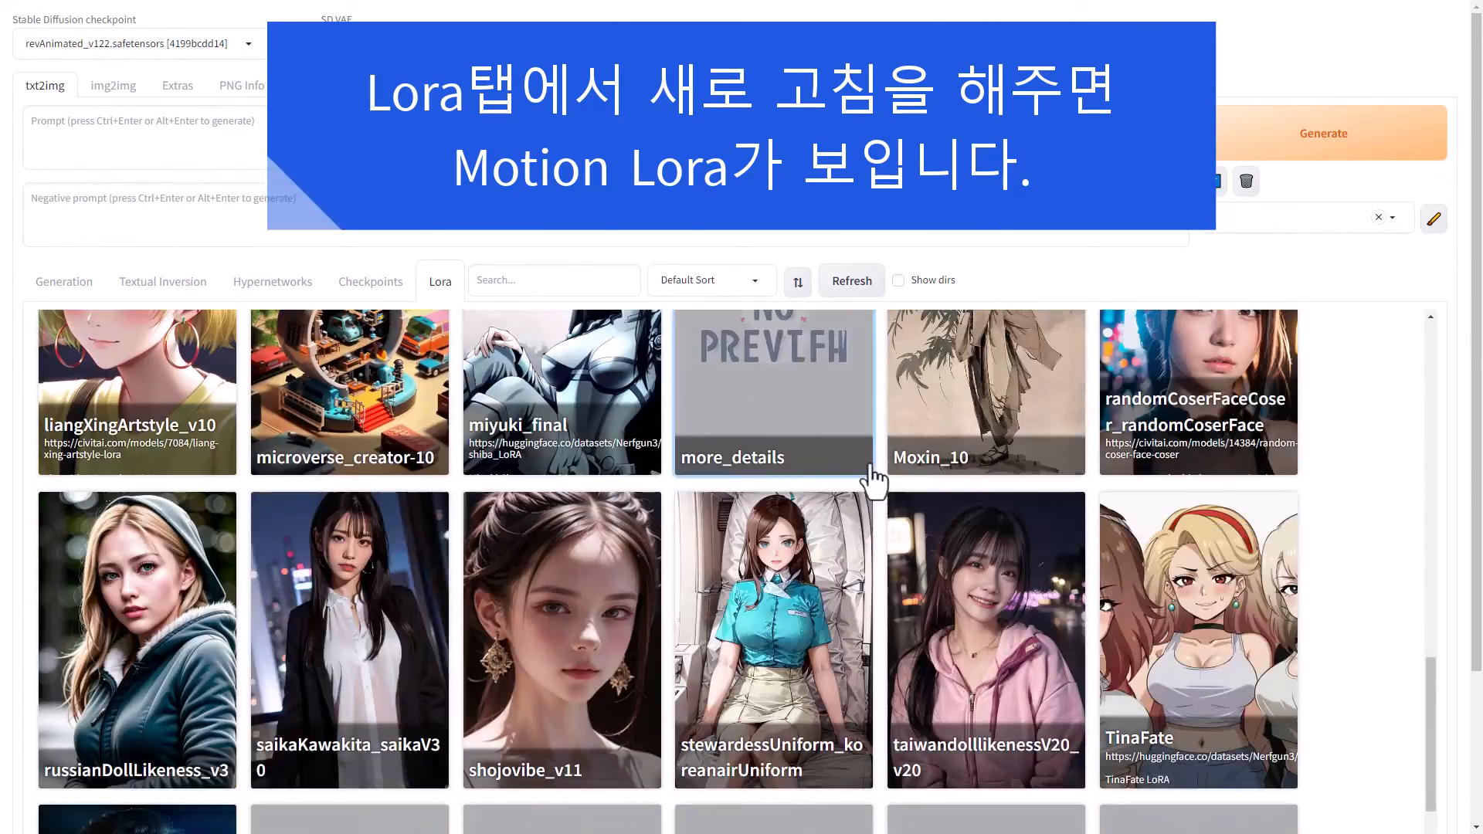
scroll(871, 479, "down", 10)
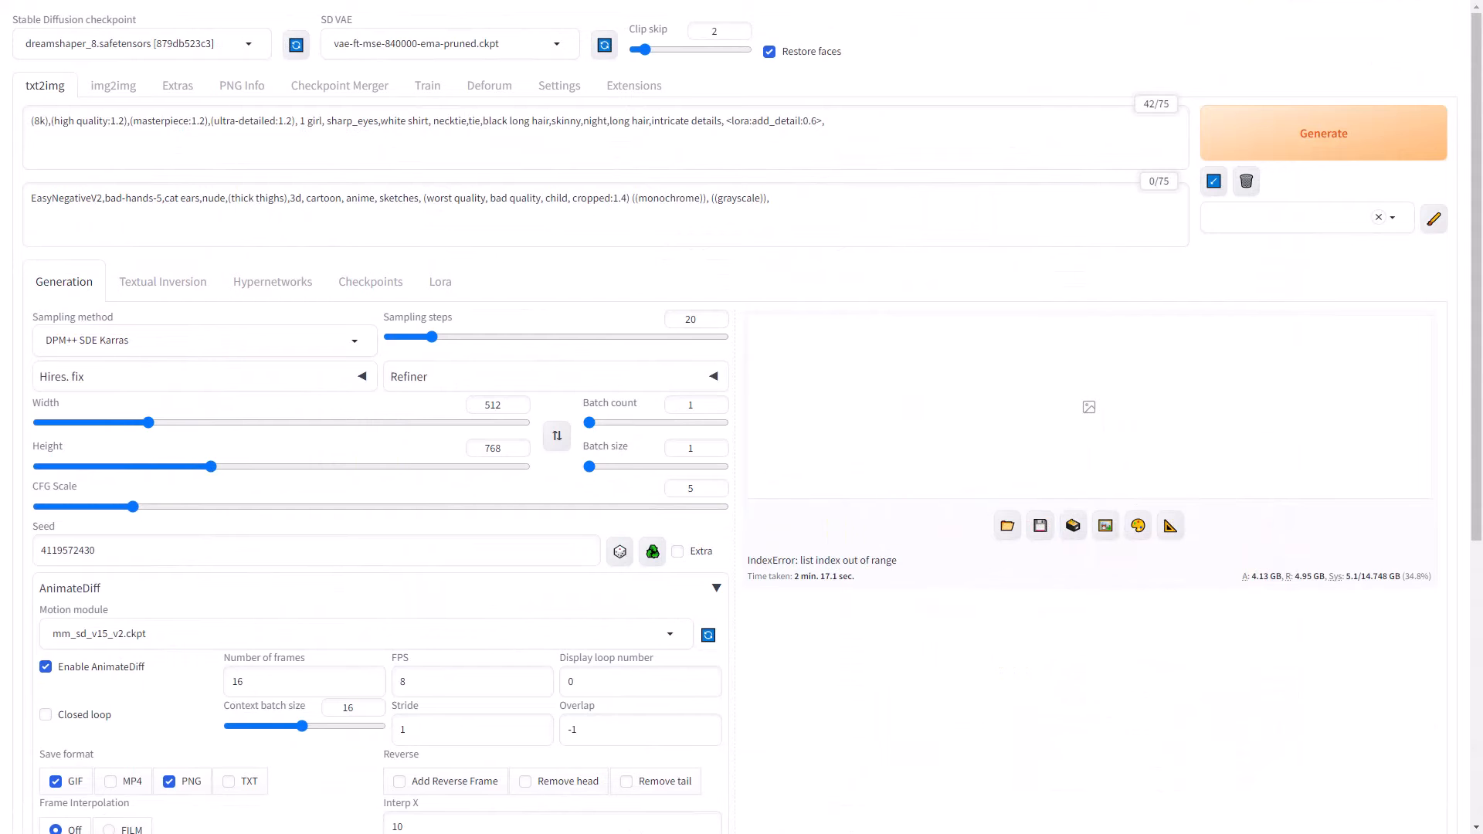
Add the v2_lora_PanLeft motion LoRA to the end of the prompt and return to the generation settings
left_click(437, 285)
left_click(368, 460)
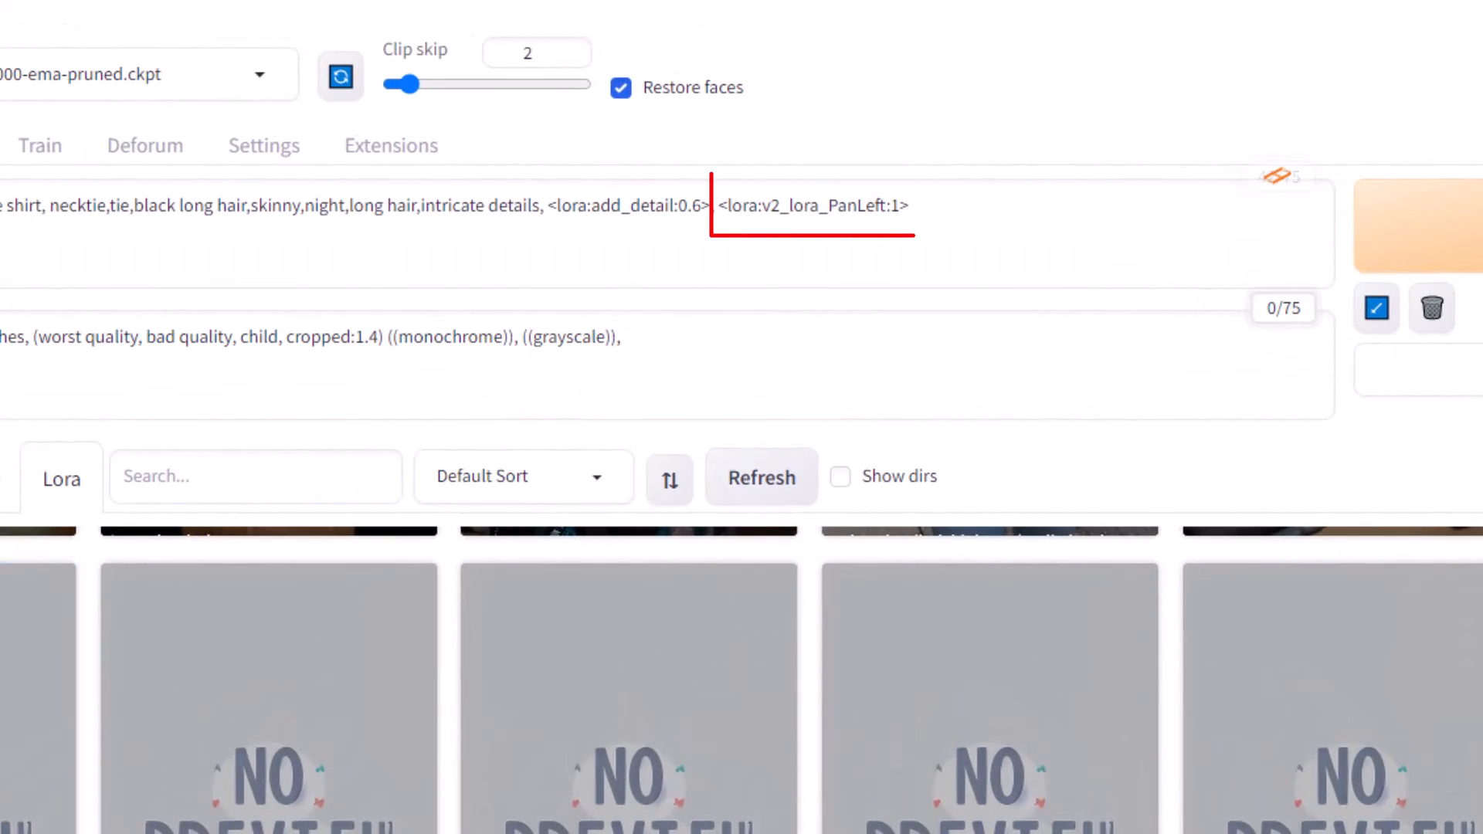
left_click(0, 367)
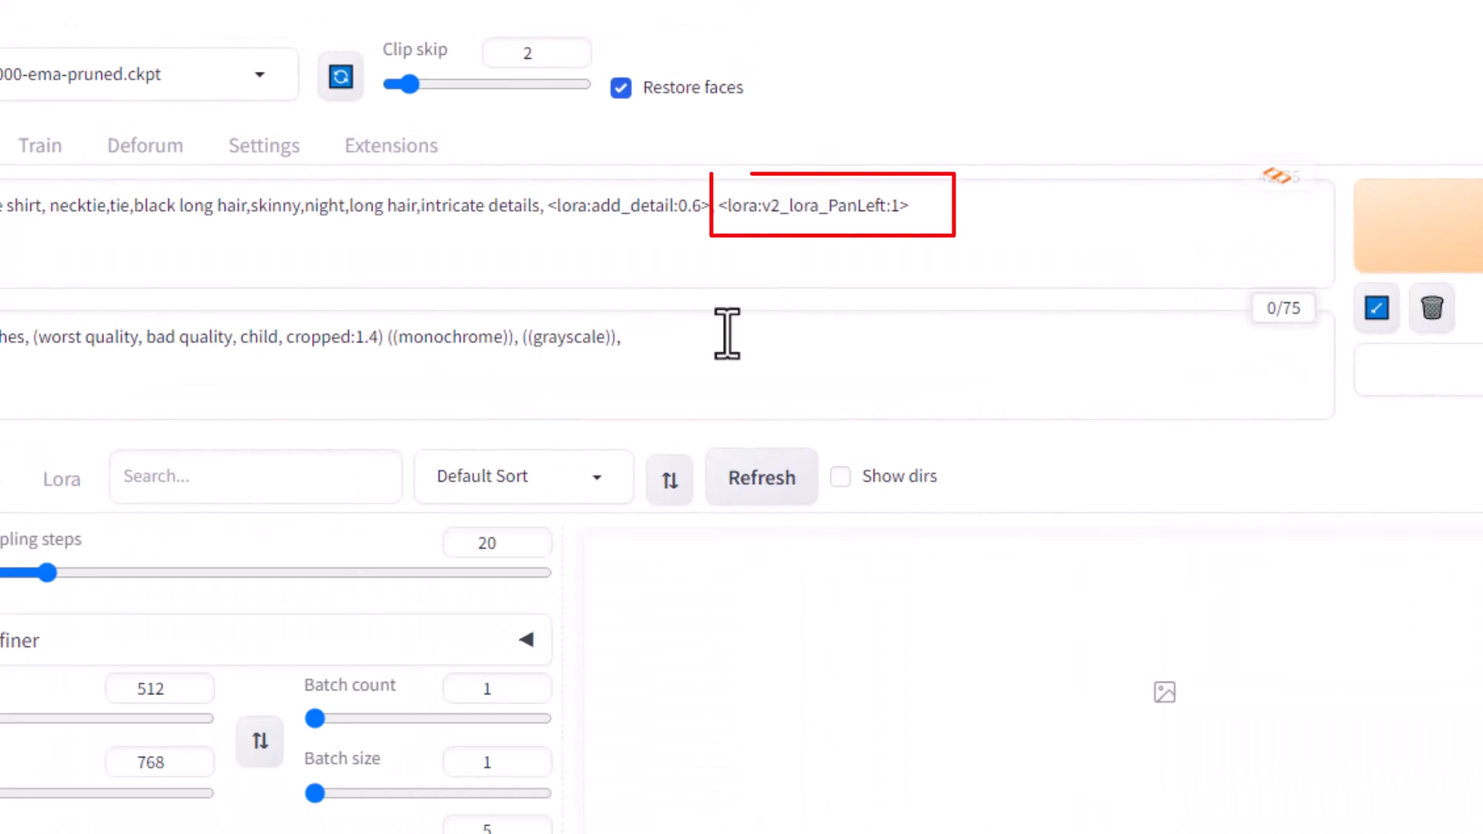
Set the v2_lora_PanLeft weight in the prompt to 1.2 and generate the animation
left_click_drag(921, 207, 716, 205)
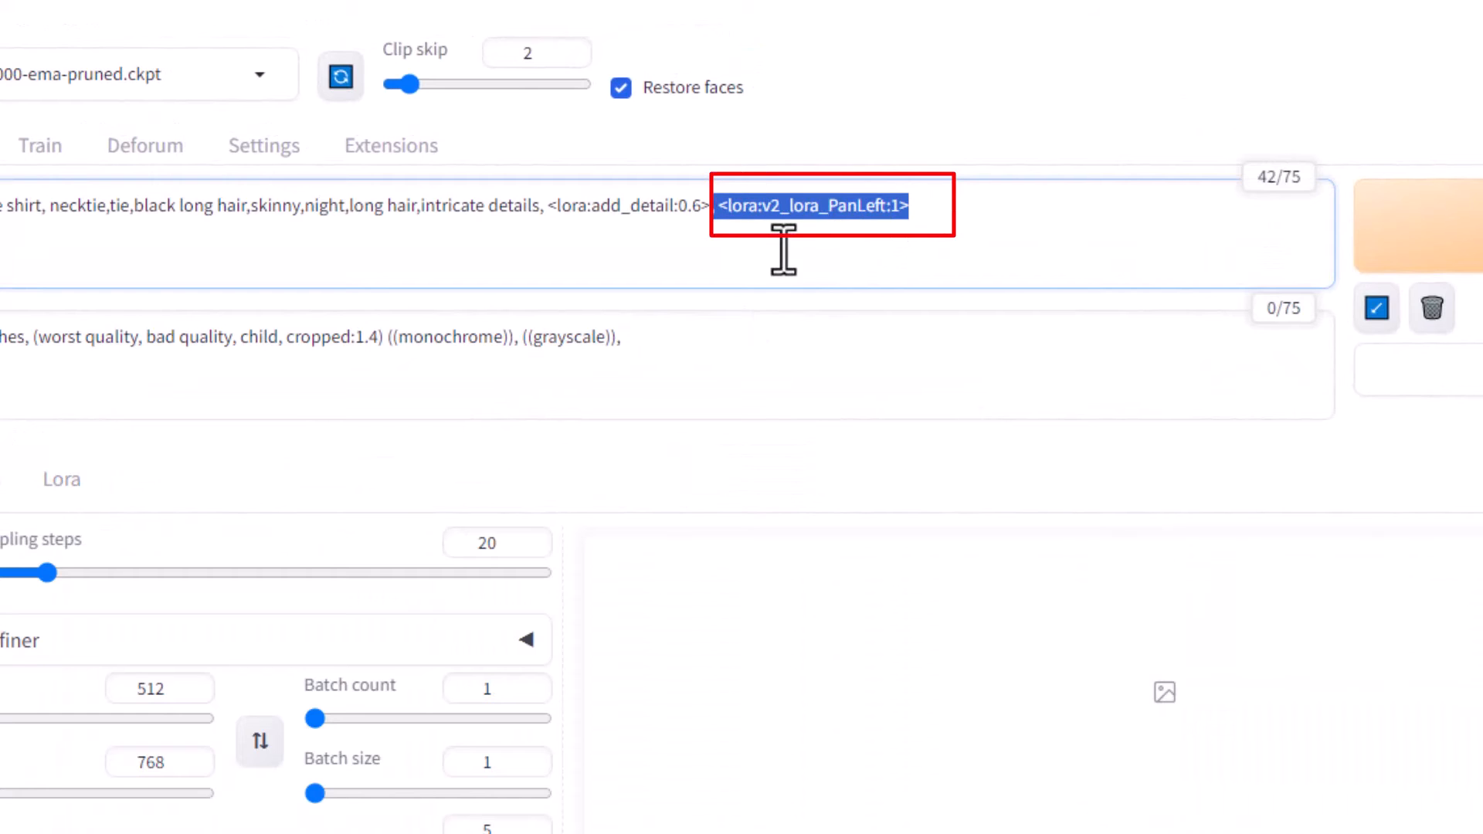
key("Right")
key("Left")
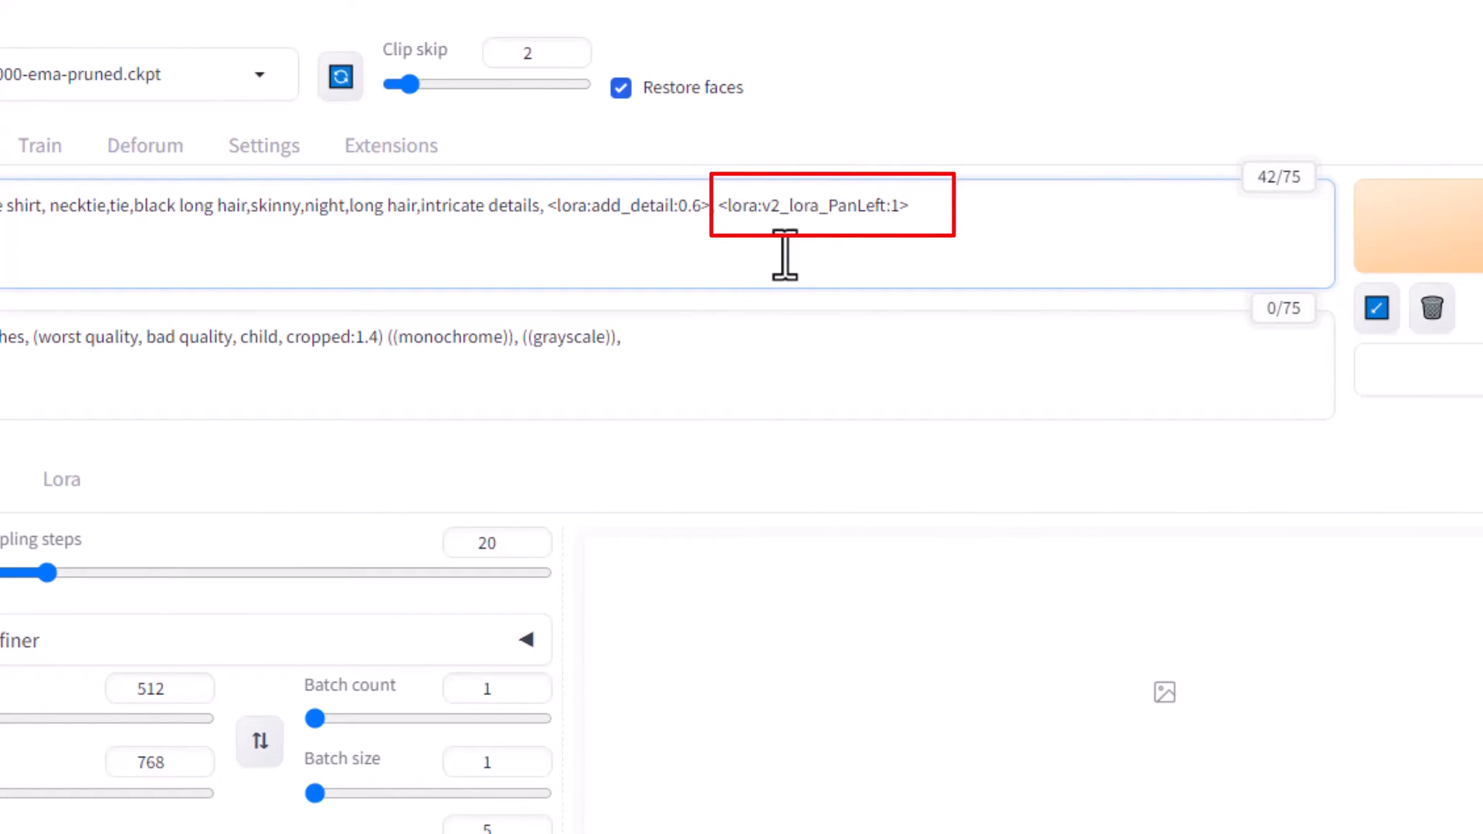
type(".2")
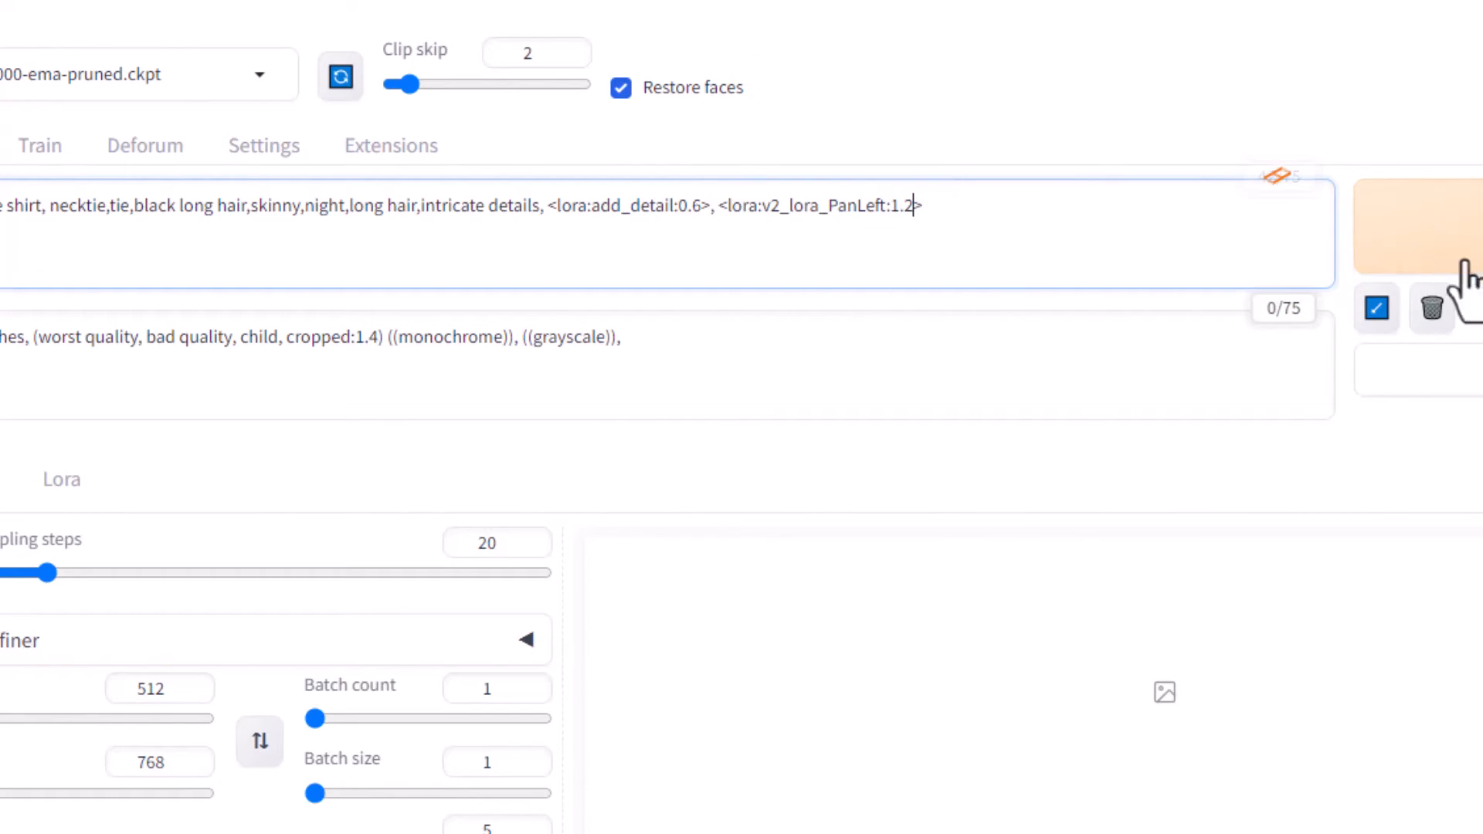
left_click(1460, 255)
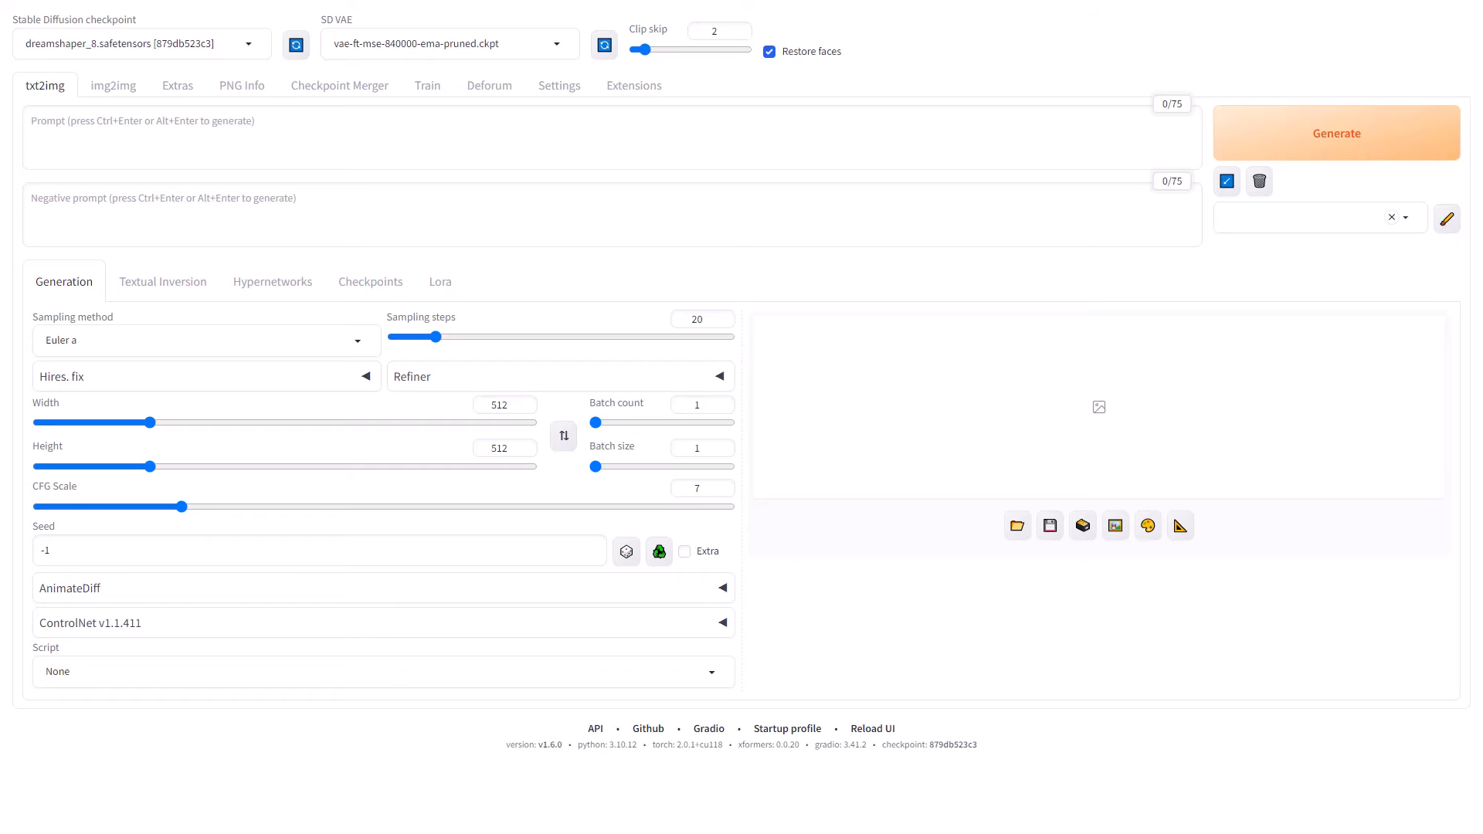
Load the portrait of the woman in a white shirt and tie into img2img and set Denoising strength to 0.7
left_click(116, 86)
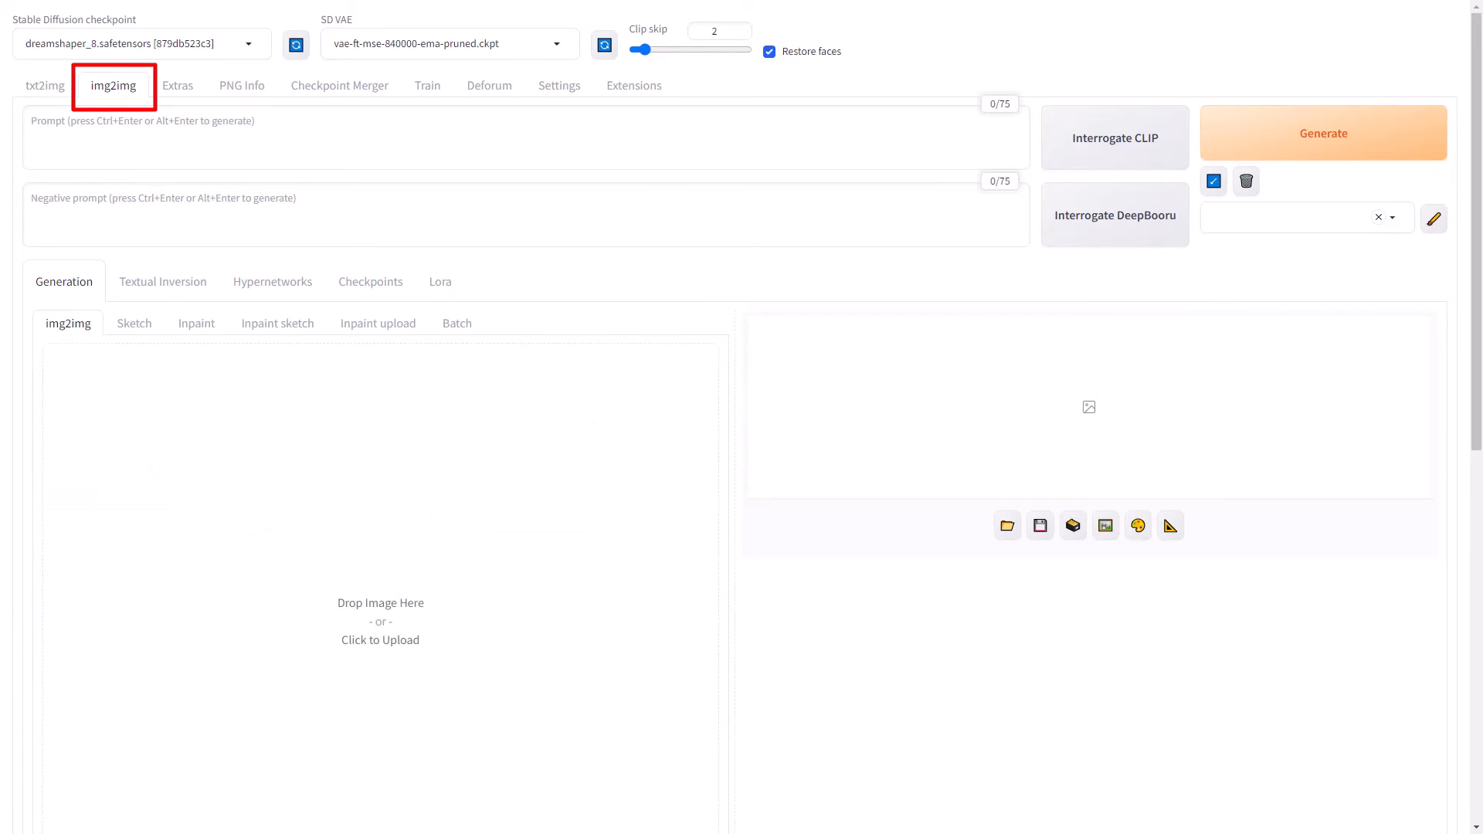
left_click_drag(399, 486, 397, 493)
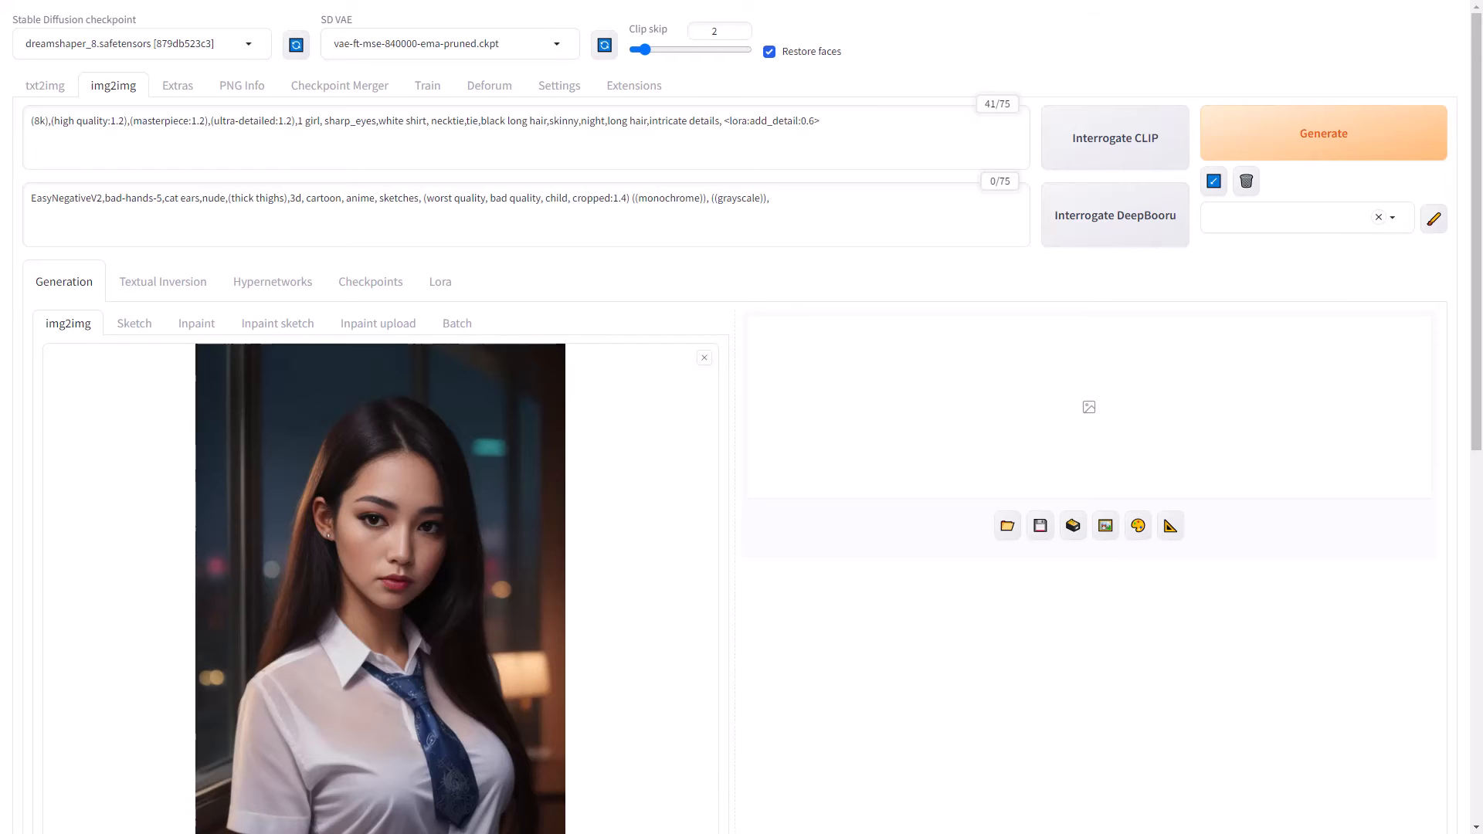
scroll(664, 320, "down", 9)
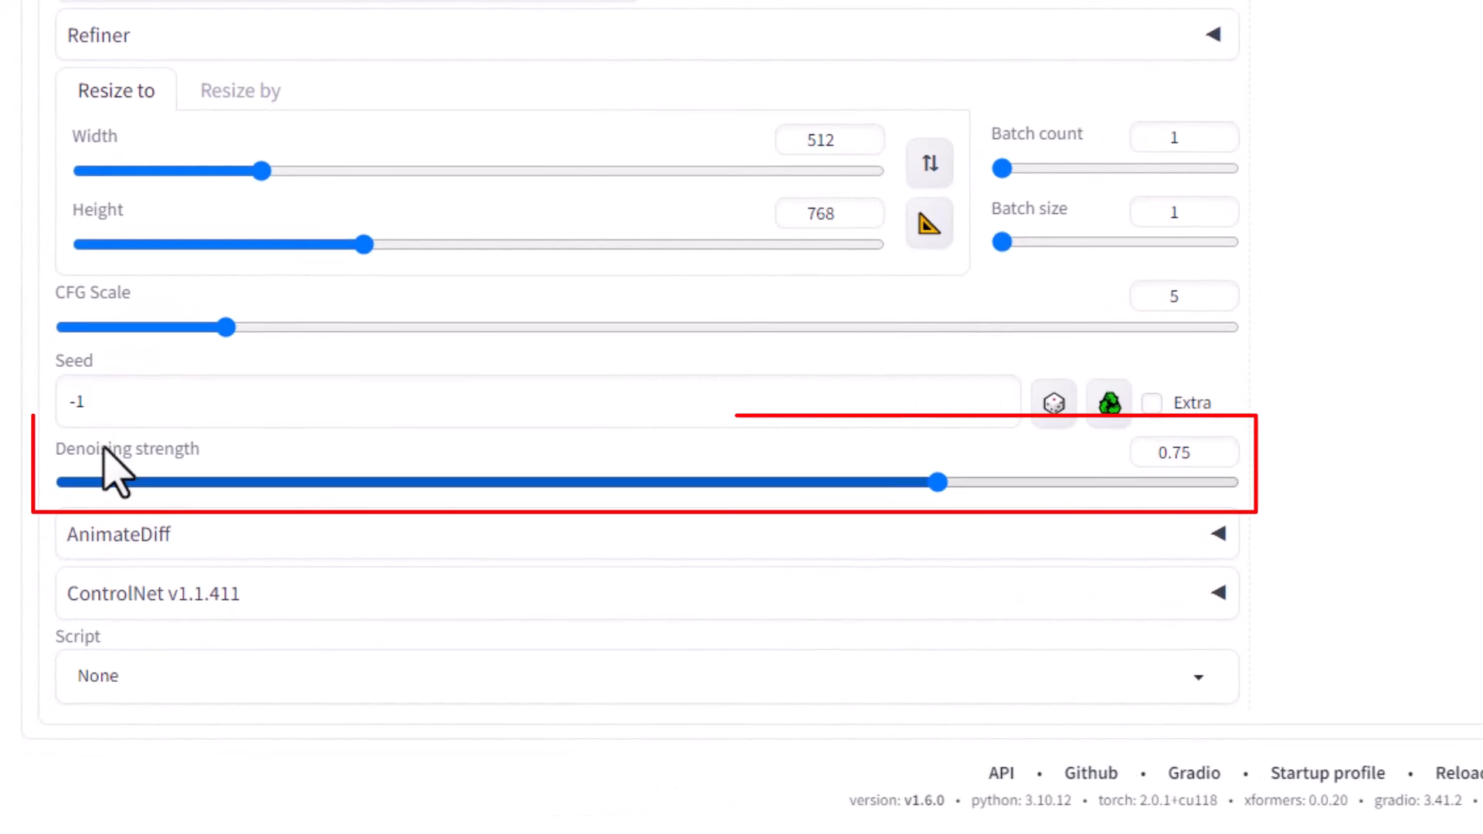
triple_click(106, 449)
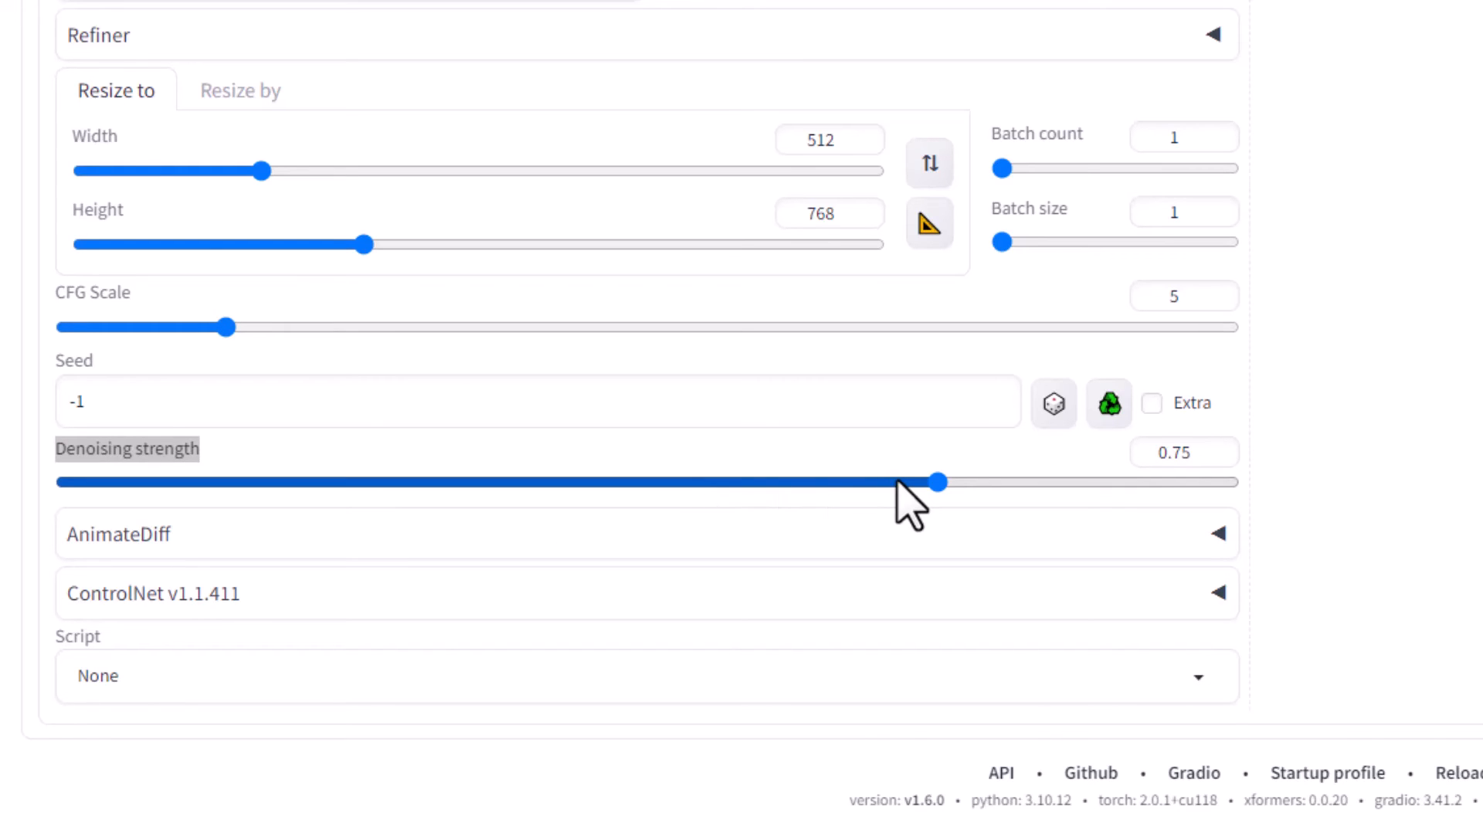
left_click_drag(933, 484, 880, 488)
Enable AnimateDiff for img2img with the mm_sd_v15_v2.ckpt motion module and set Number of frames to 32
left_click(1216, 538)
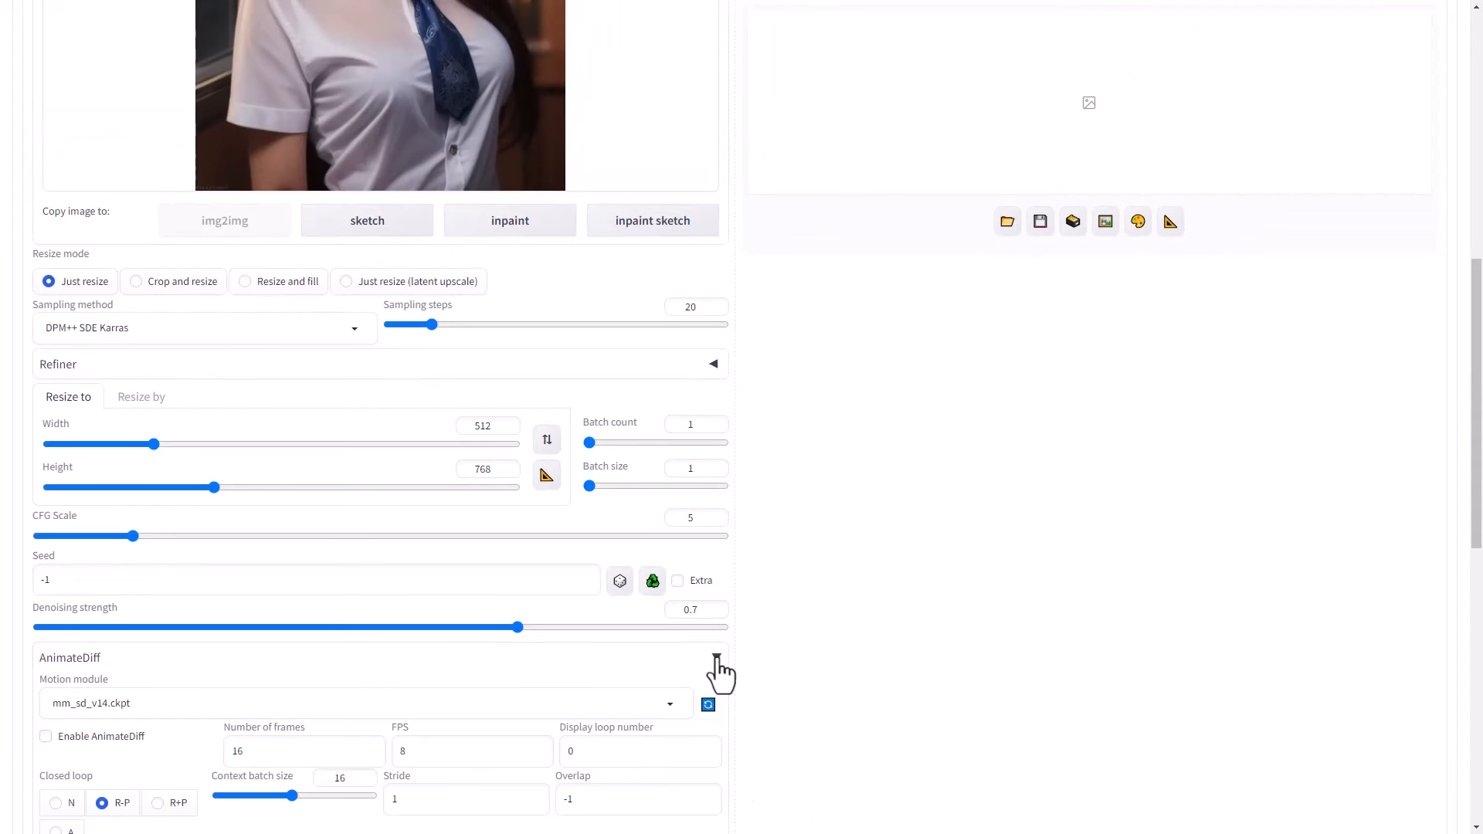
scroll(1051, 270, "down", 8)
left_click(473, 87)
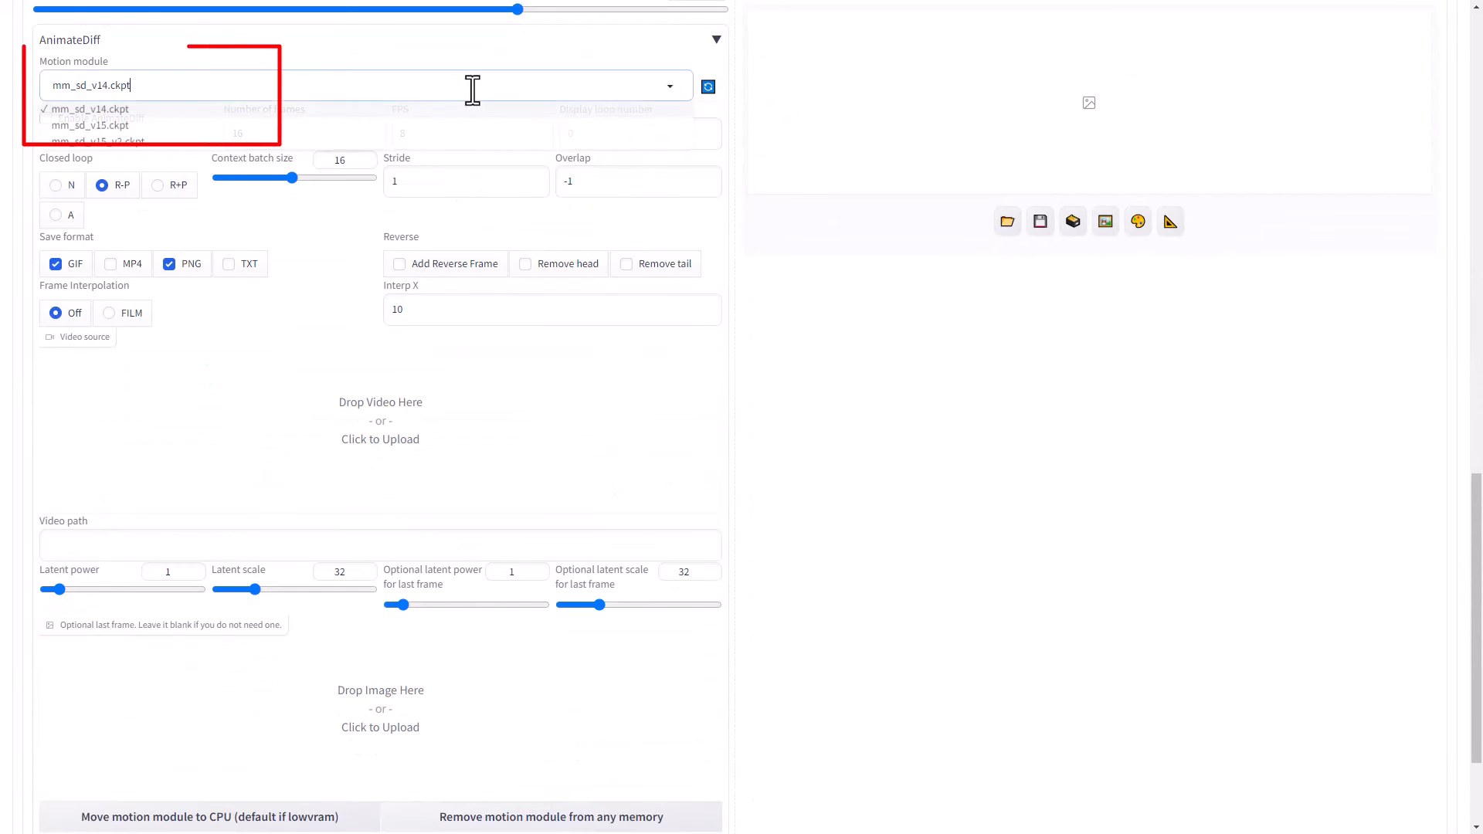
left_click(131, 142)
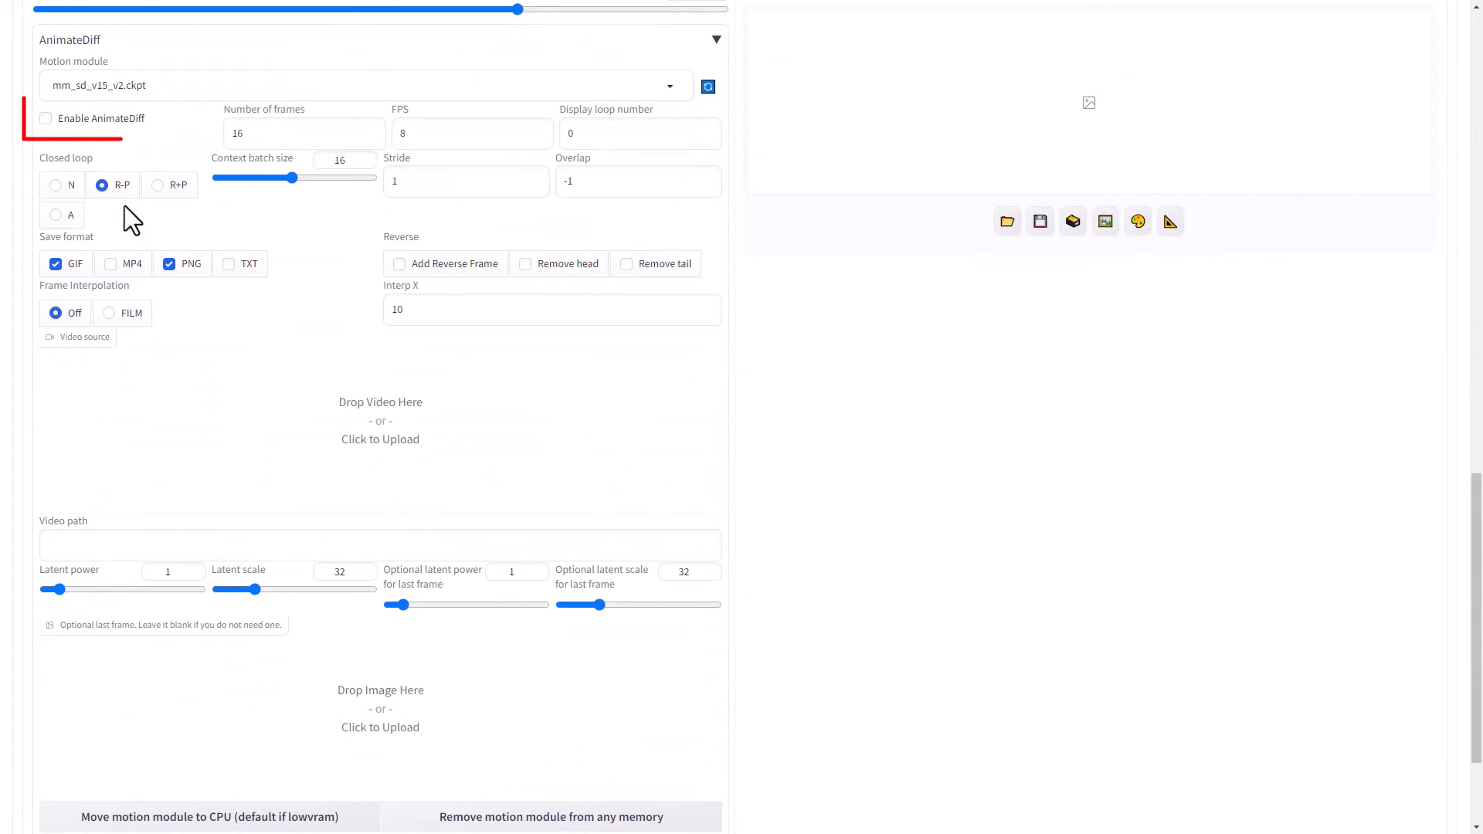
left_click(47, 118)
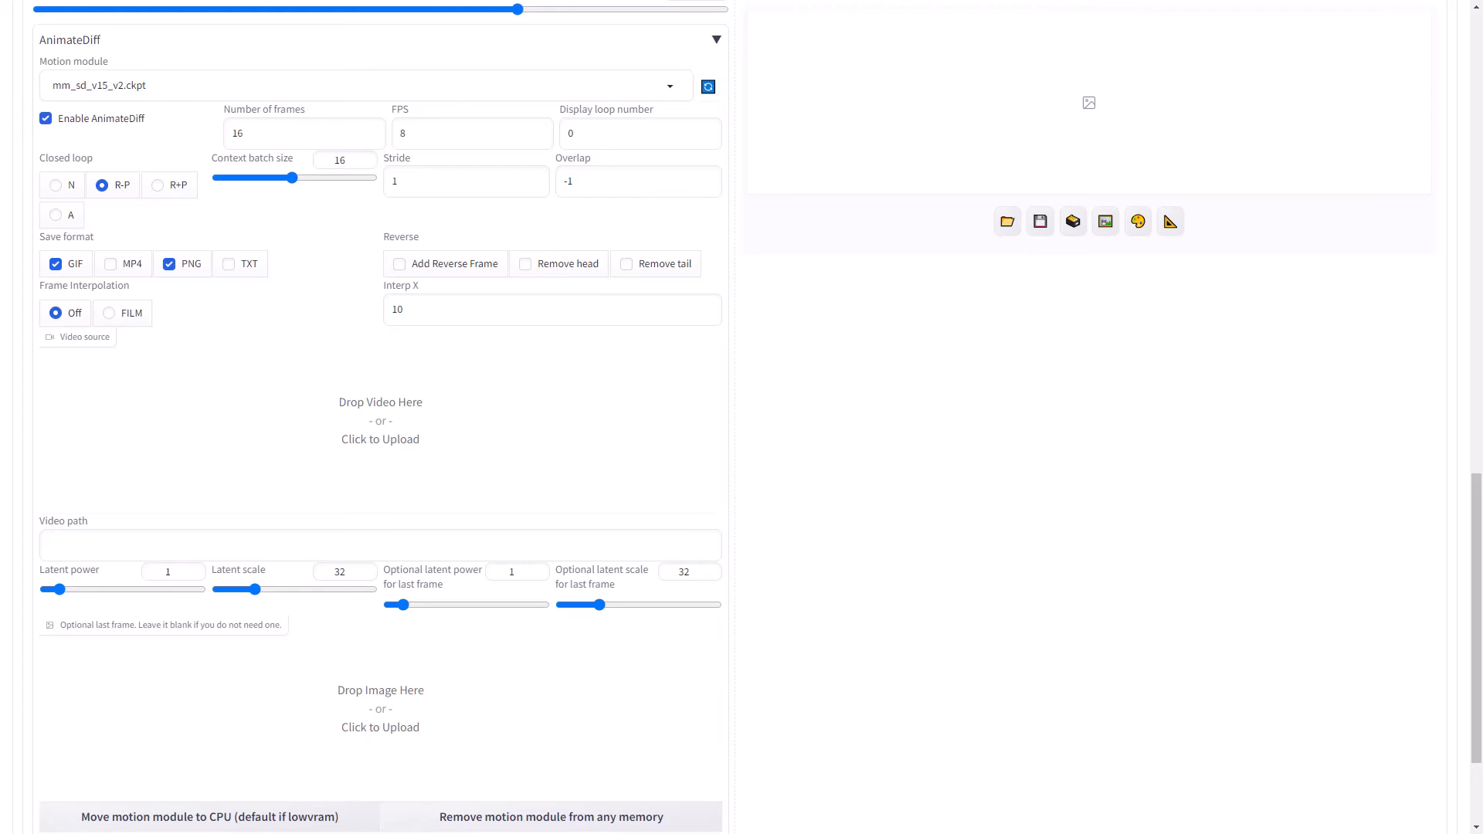
double_click(234, 132)
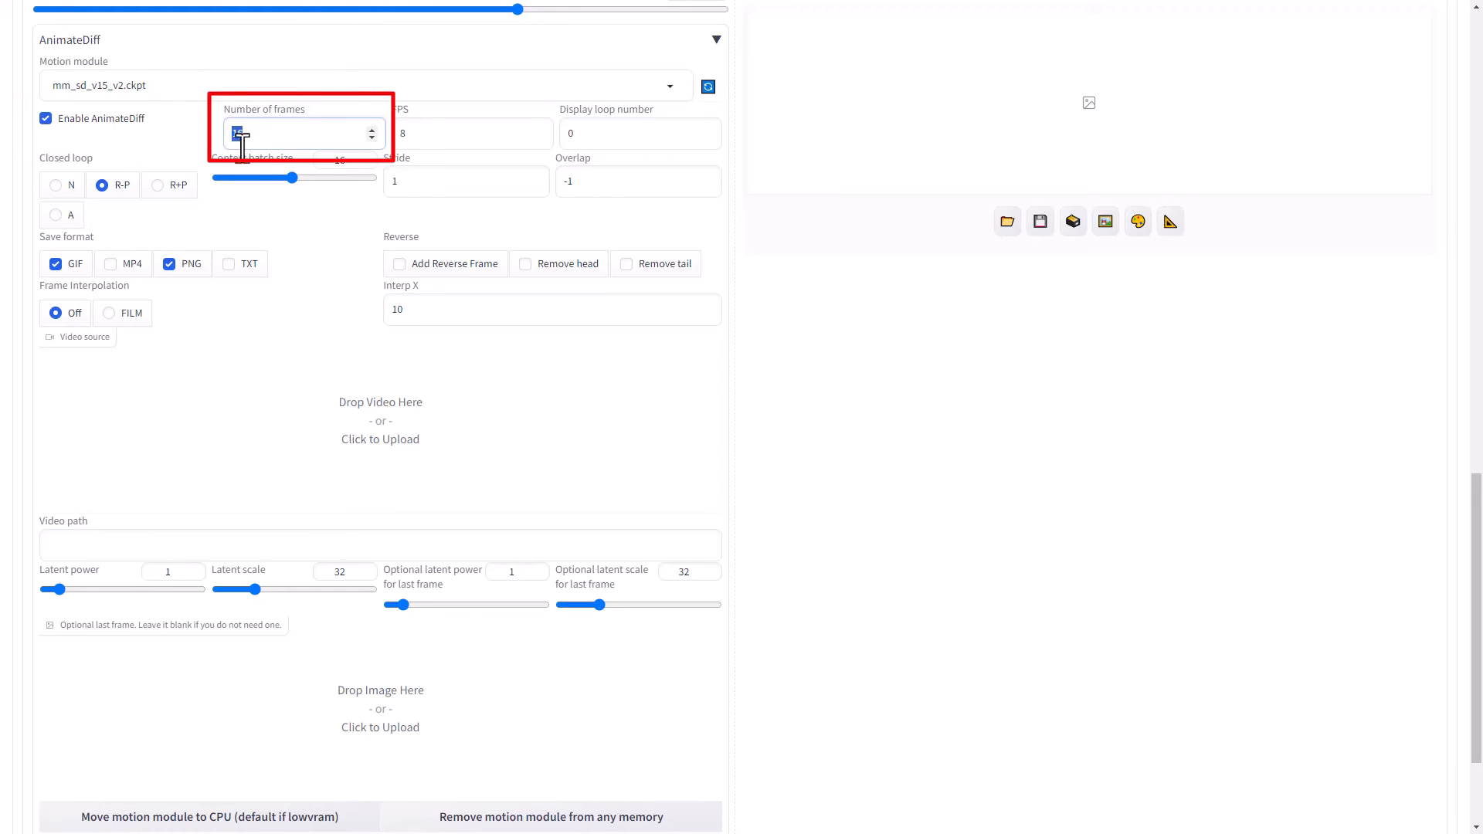
type("32")
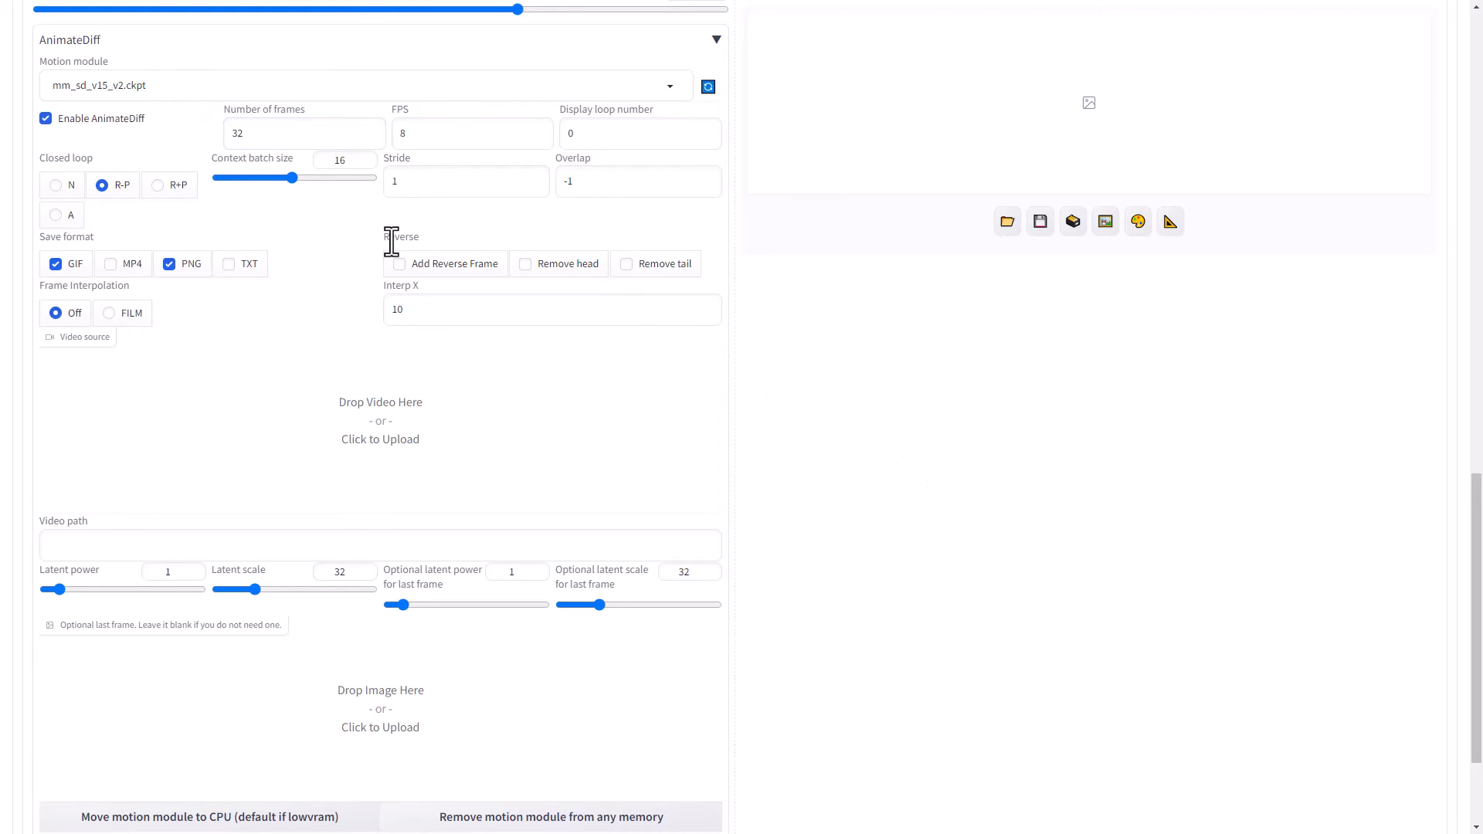
Load the second image of the woman with her hand raised as AnimateDiff's optional last frame
scroll(455, 401, "down", 1)
scroll(455, 401, "down", 2)
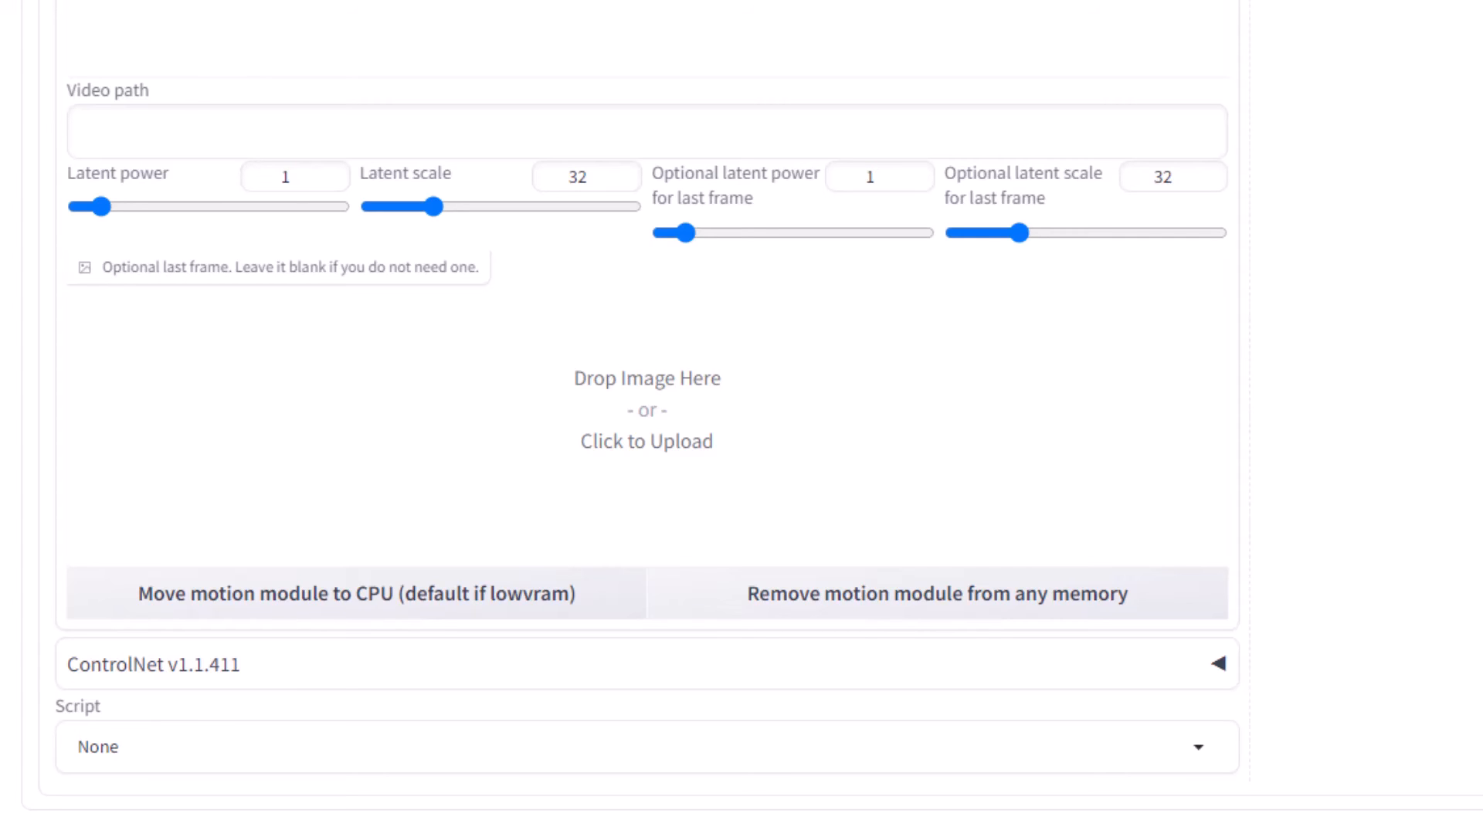
left_click_drag(517, 414, 779, 478)
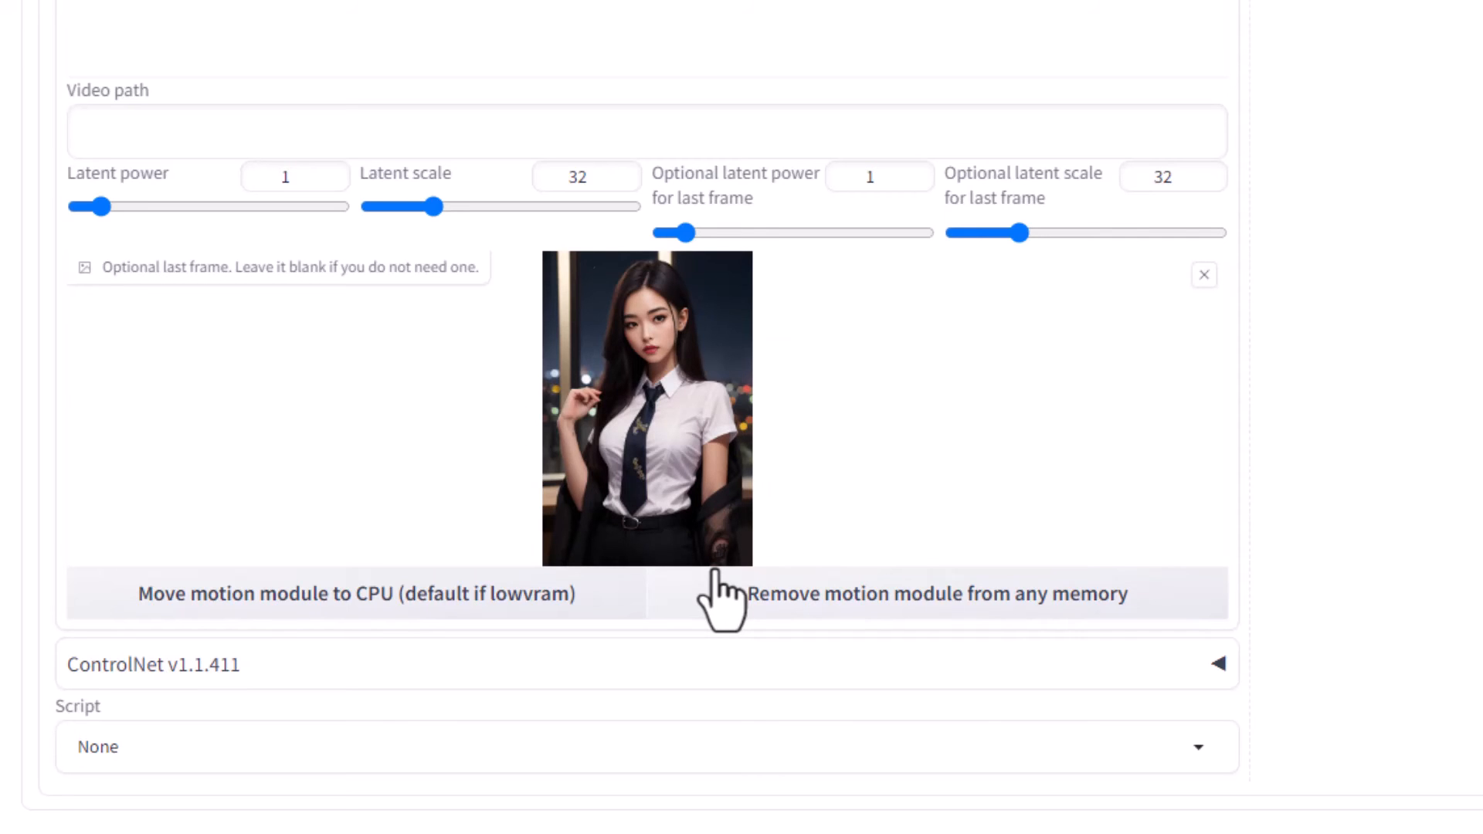
scroll(1075, 445, "up", 10)
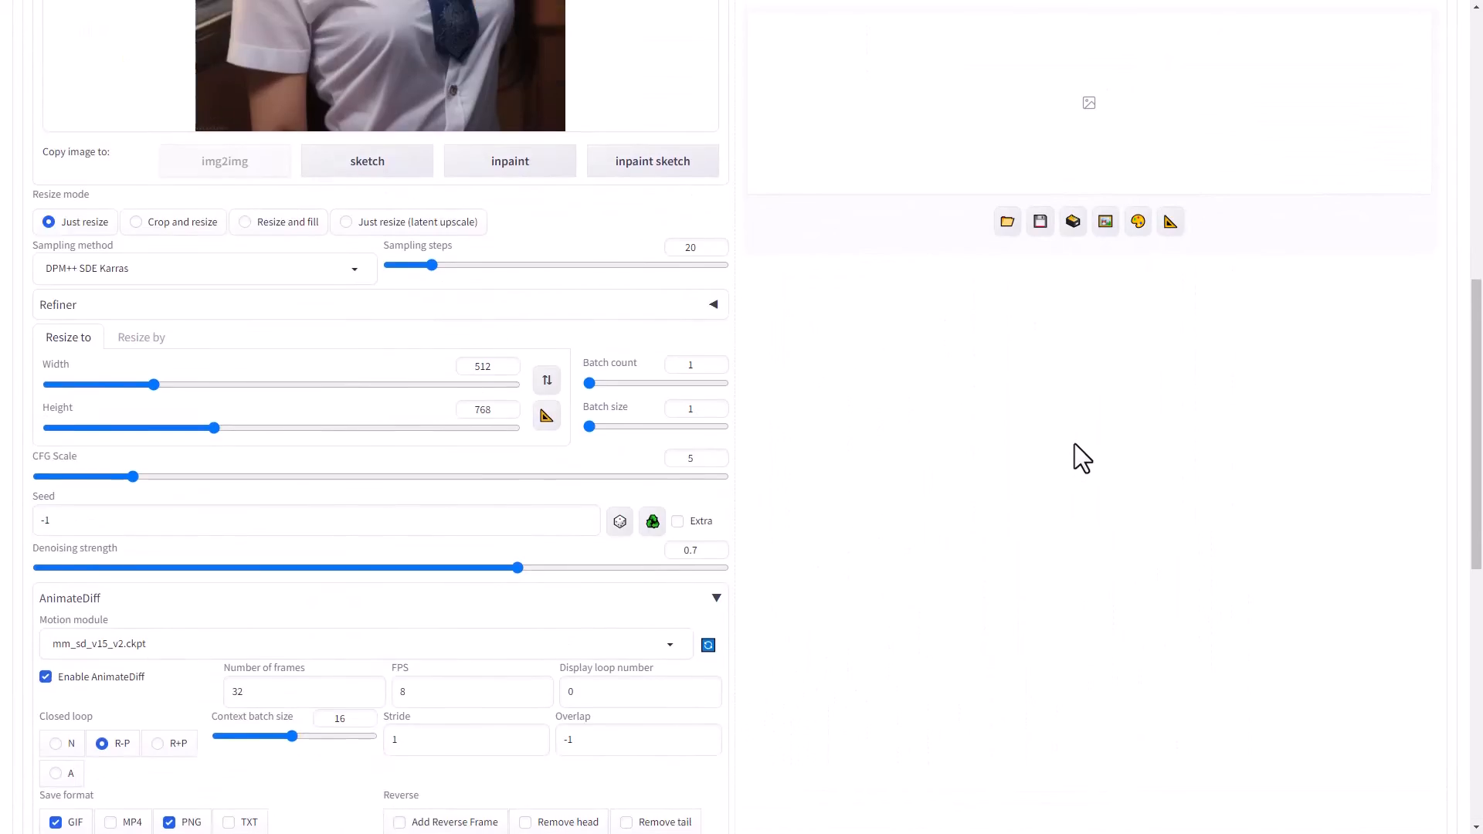
Generate the img2img animation from the loaded start and last frames
scroll(1073, 444, "up", 4)
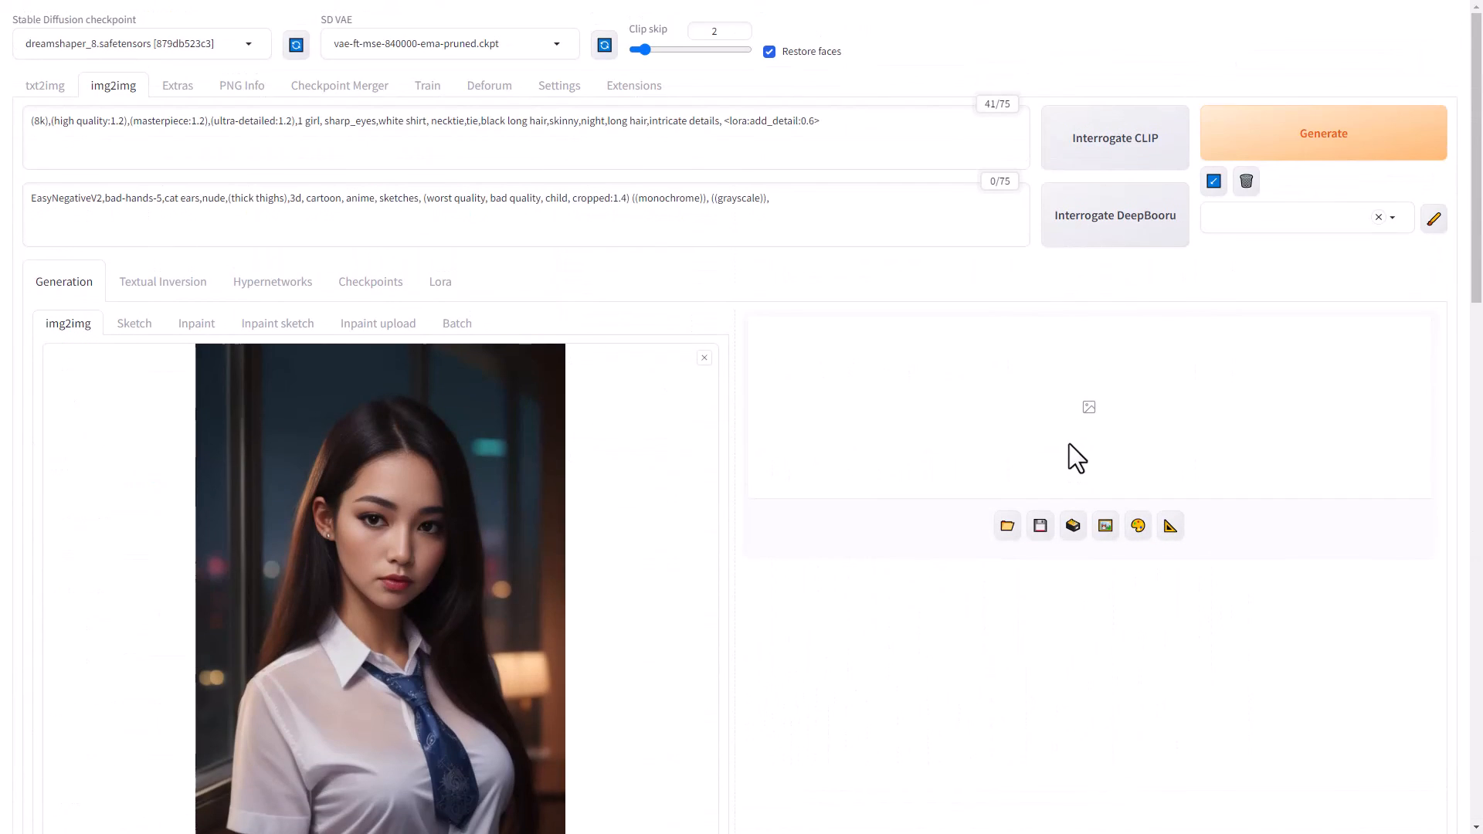
left_click(1314, 149)
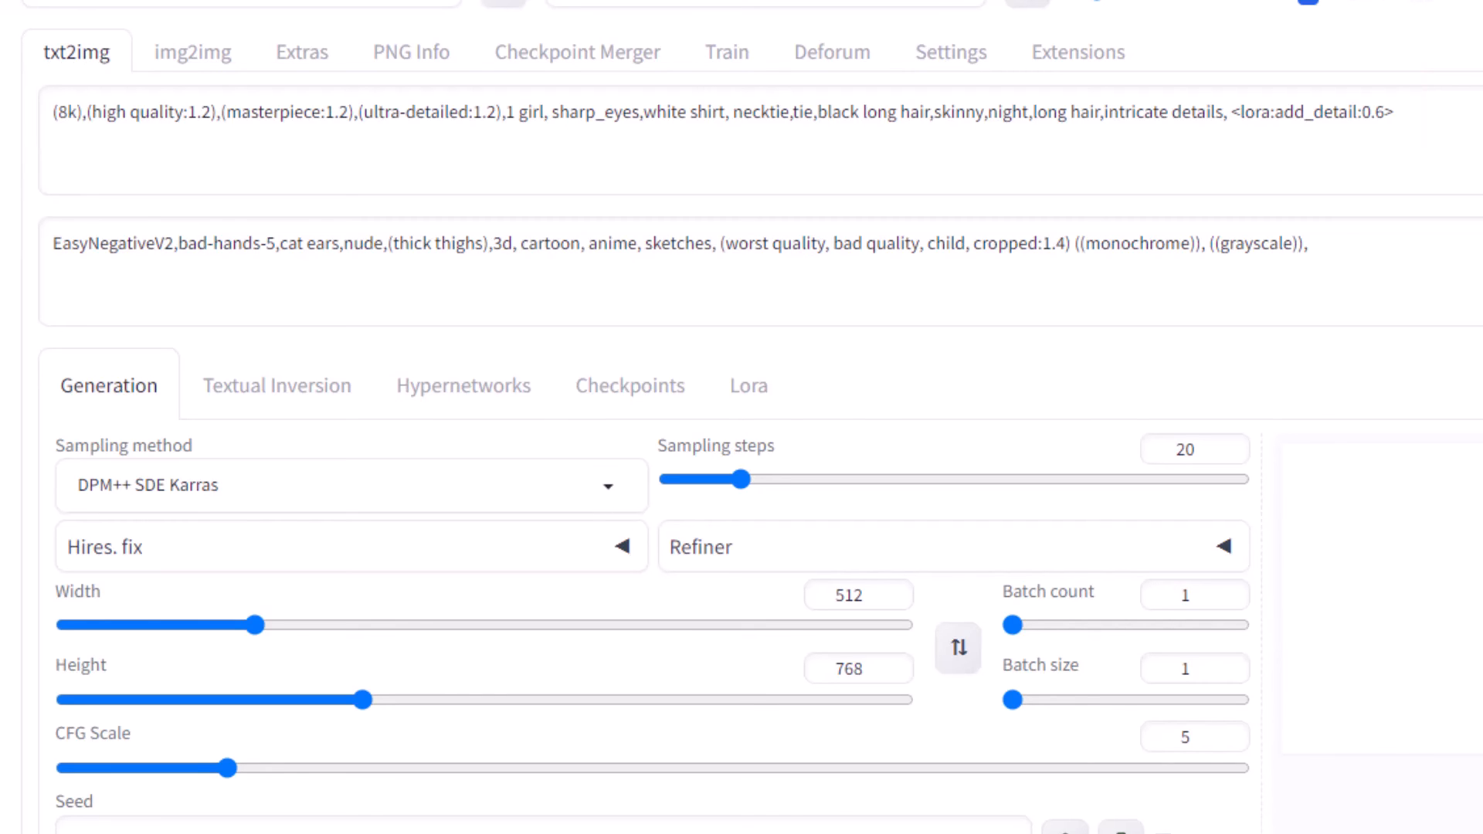
Append the lines "12: open mouth", "24: angry" and "smile" to the txt2img prompt below the main description
left_click(1471, 117)
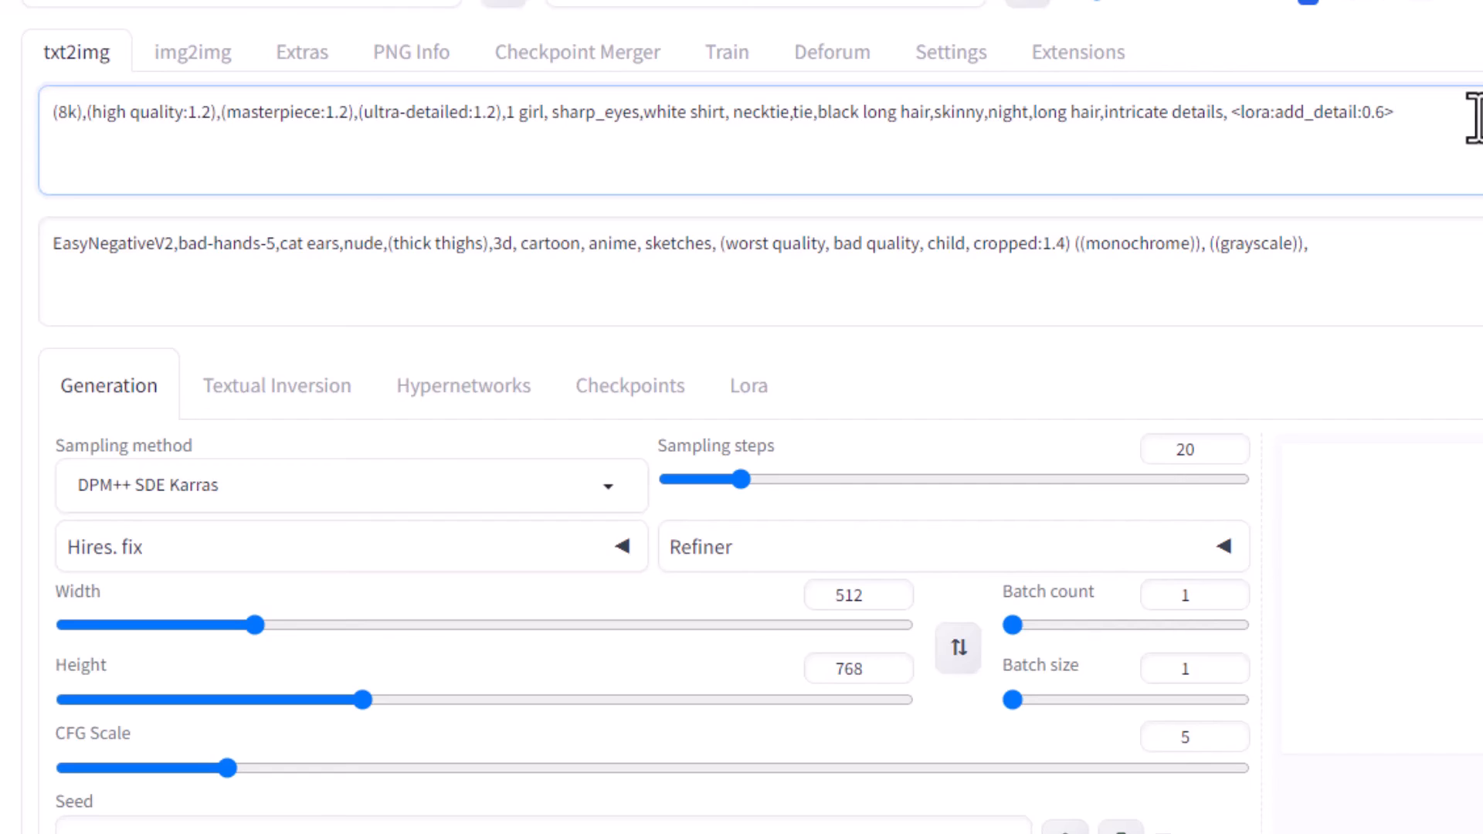
key("Return")
type("12: open mouth")
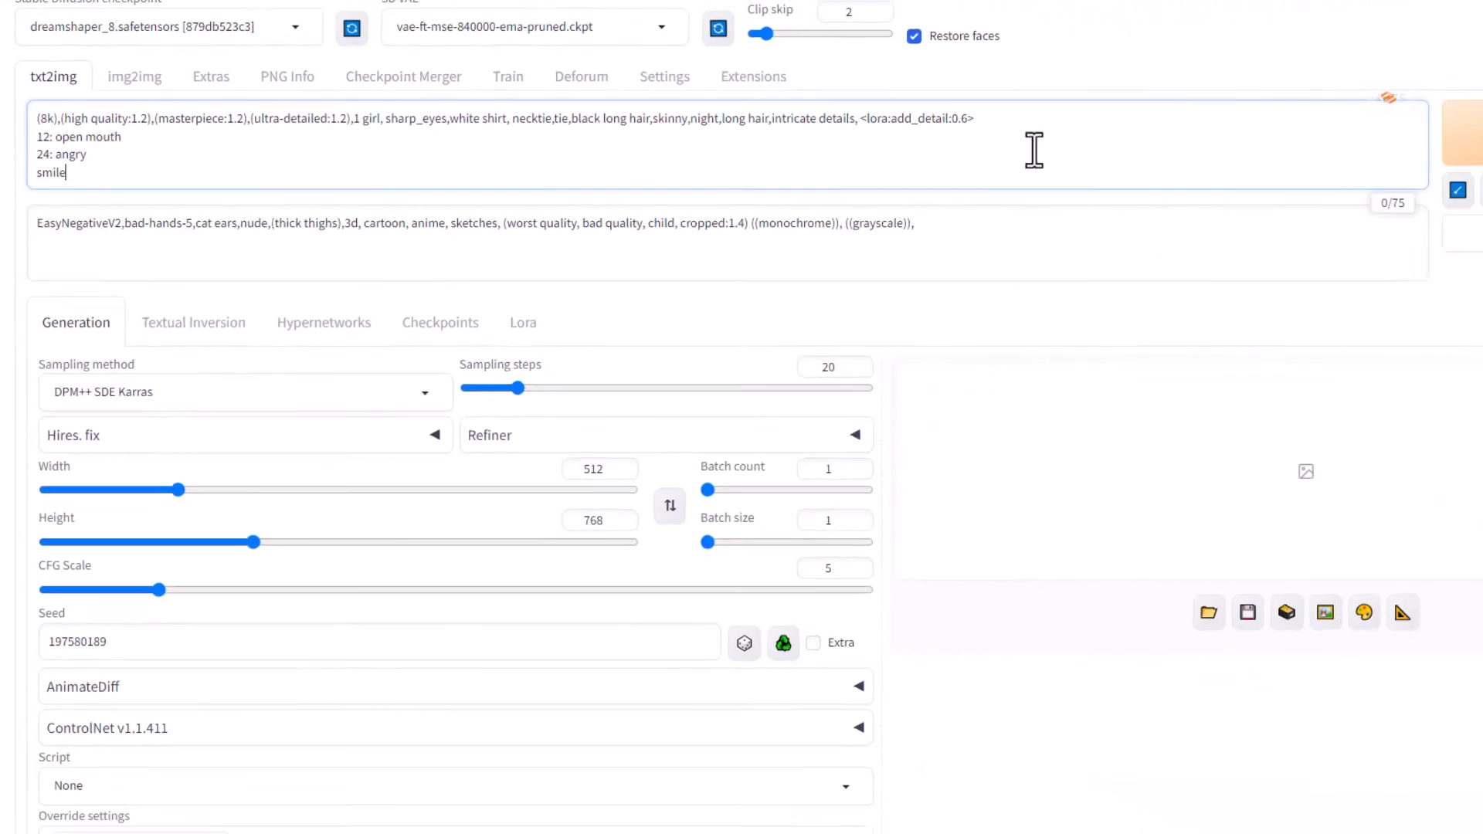
Enable AnimateDiff for txt2img with the mm_sd_v15_v2.ckpt motion module
scroll(731, 612, "down", 7)
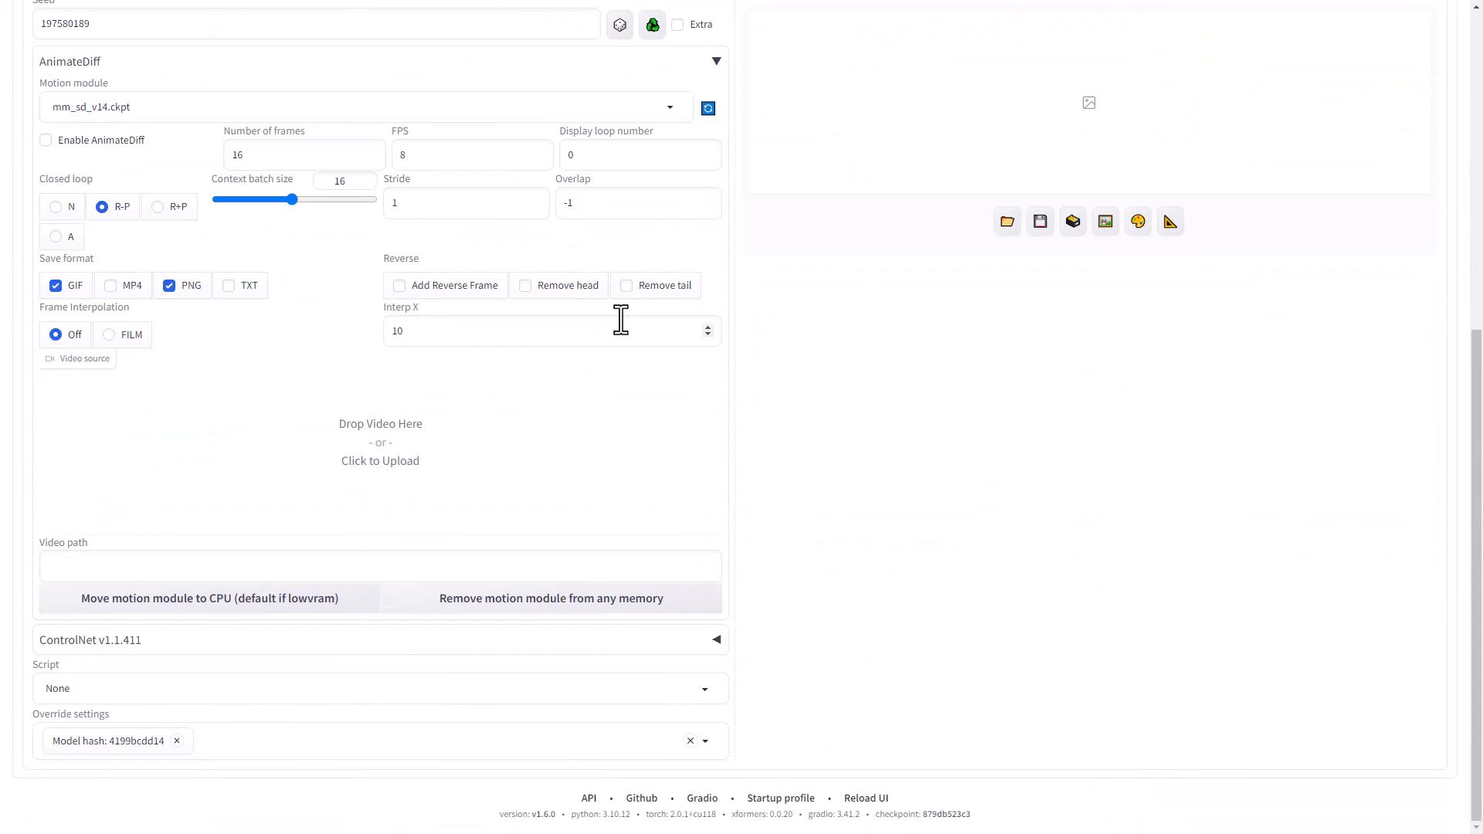
left_click(210, 114)
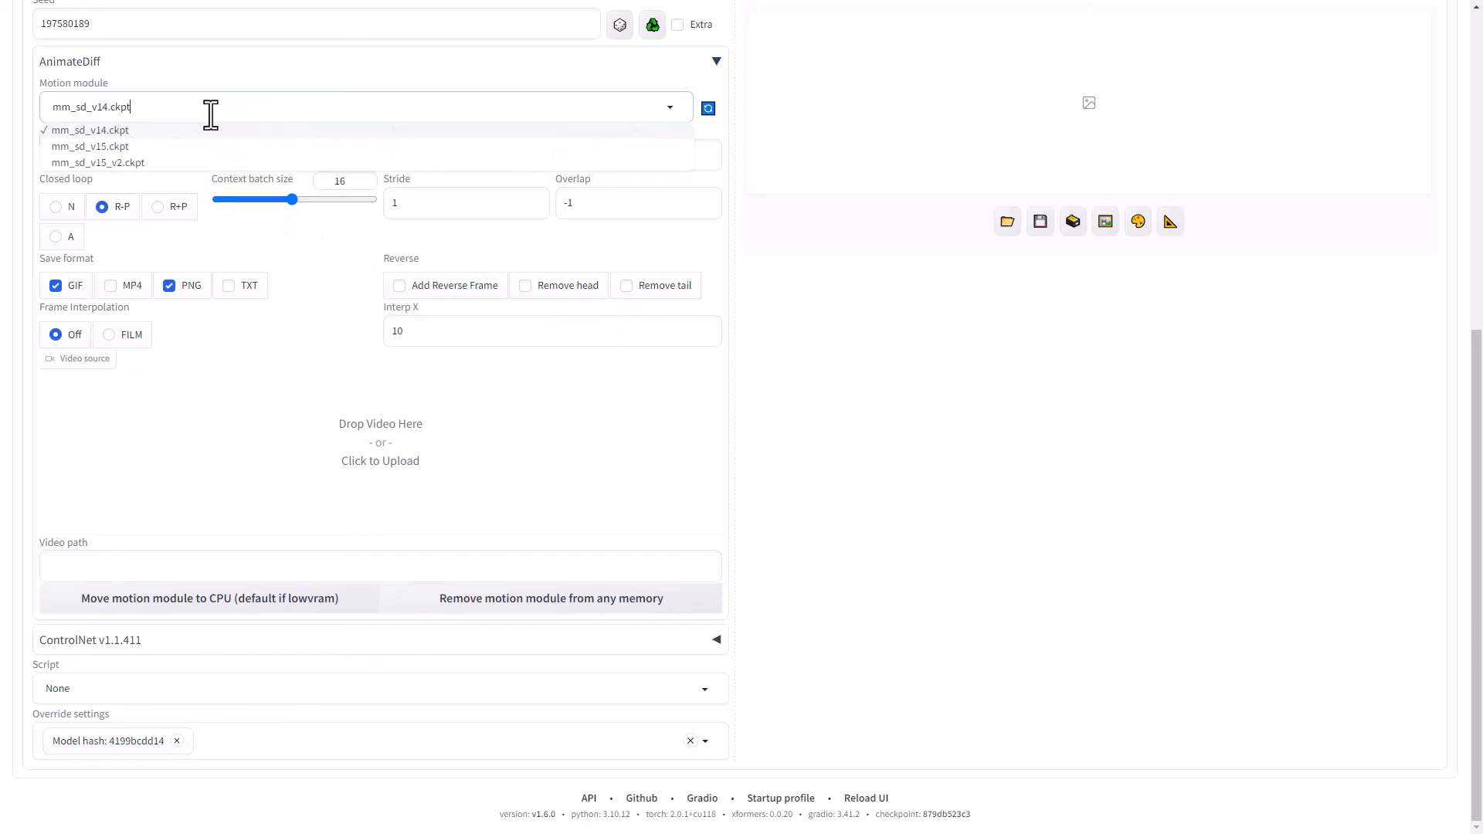
left_click(131, 163)
left_click(48, 143)
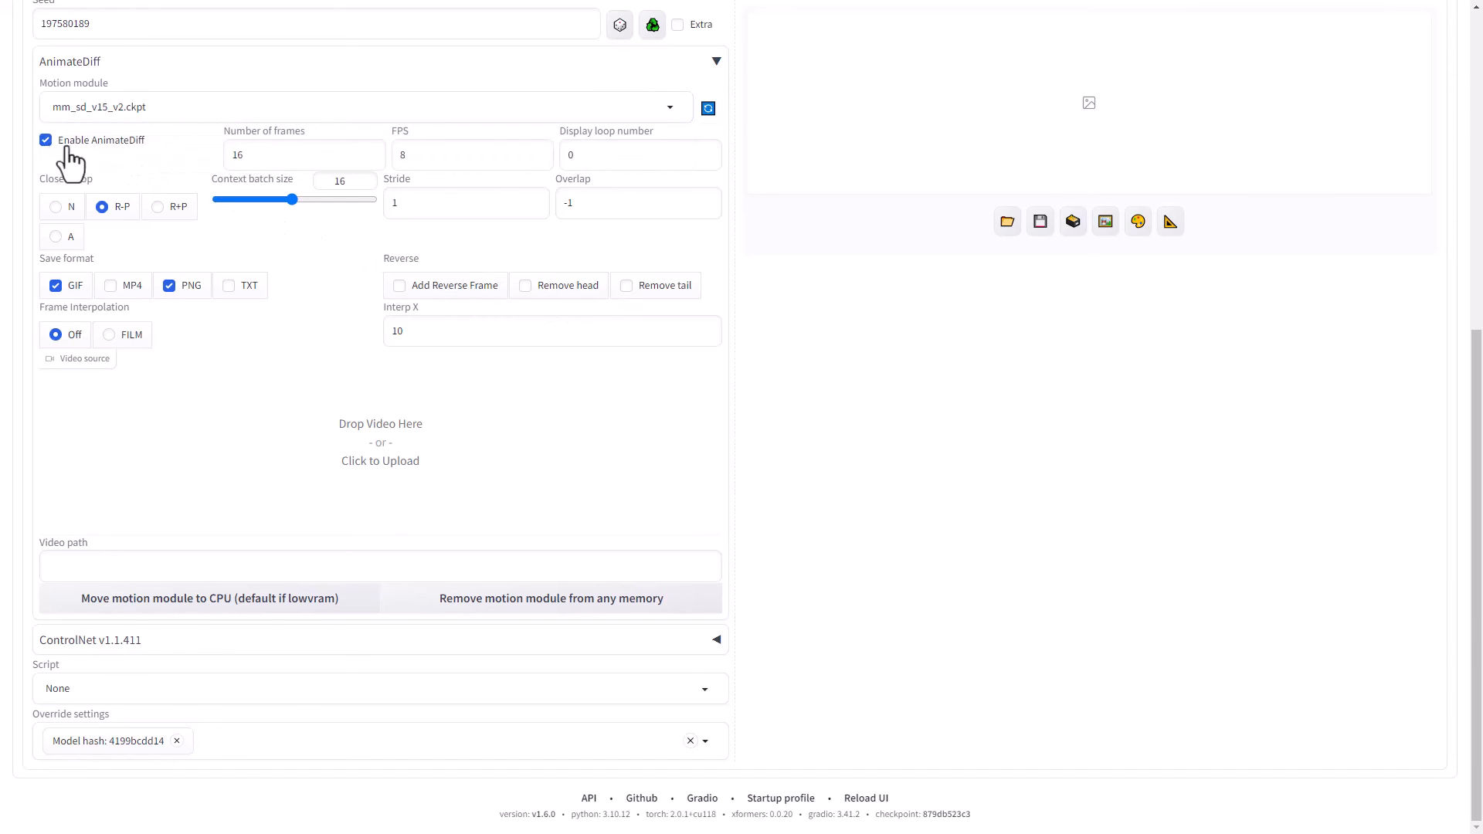
Set AnimateDiff's Number of frames to 32 and generate the prompt-travel animation
double_click(237, 155)
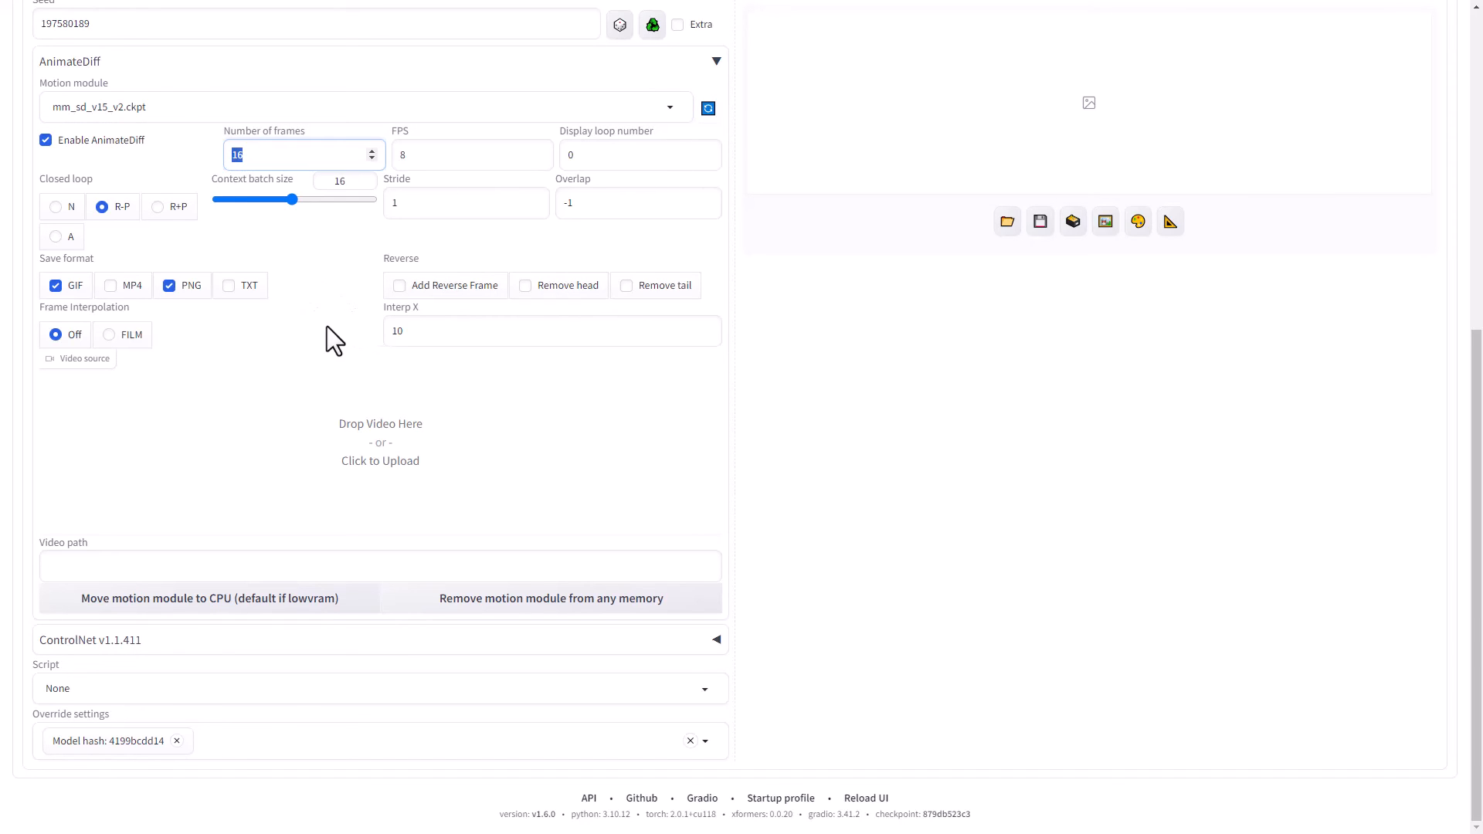
type("32")
key("Tab")
left_click(897, 615)
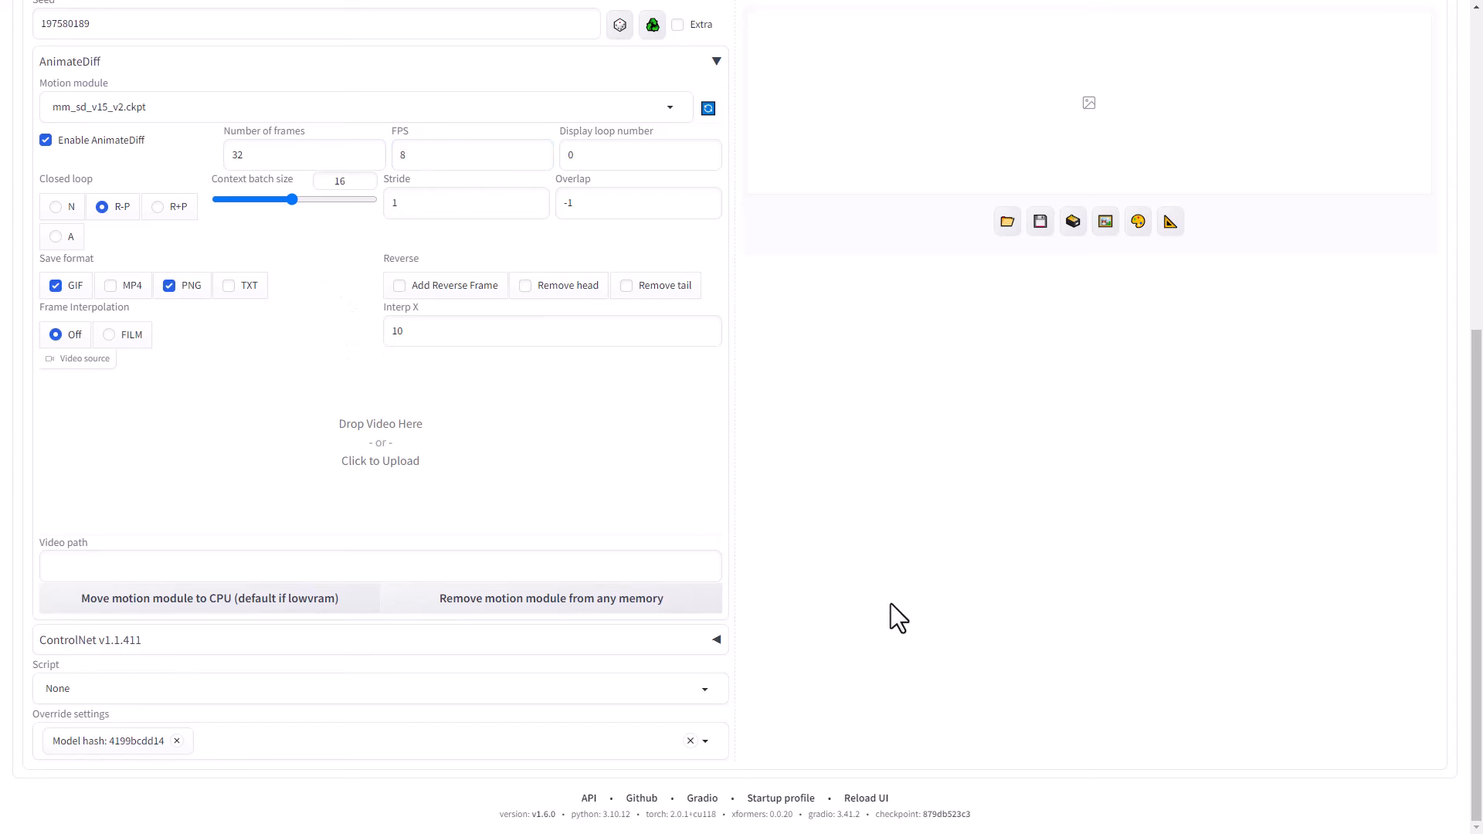
scroll(897, 576, "up", 7)
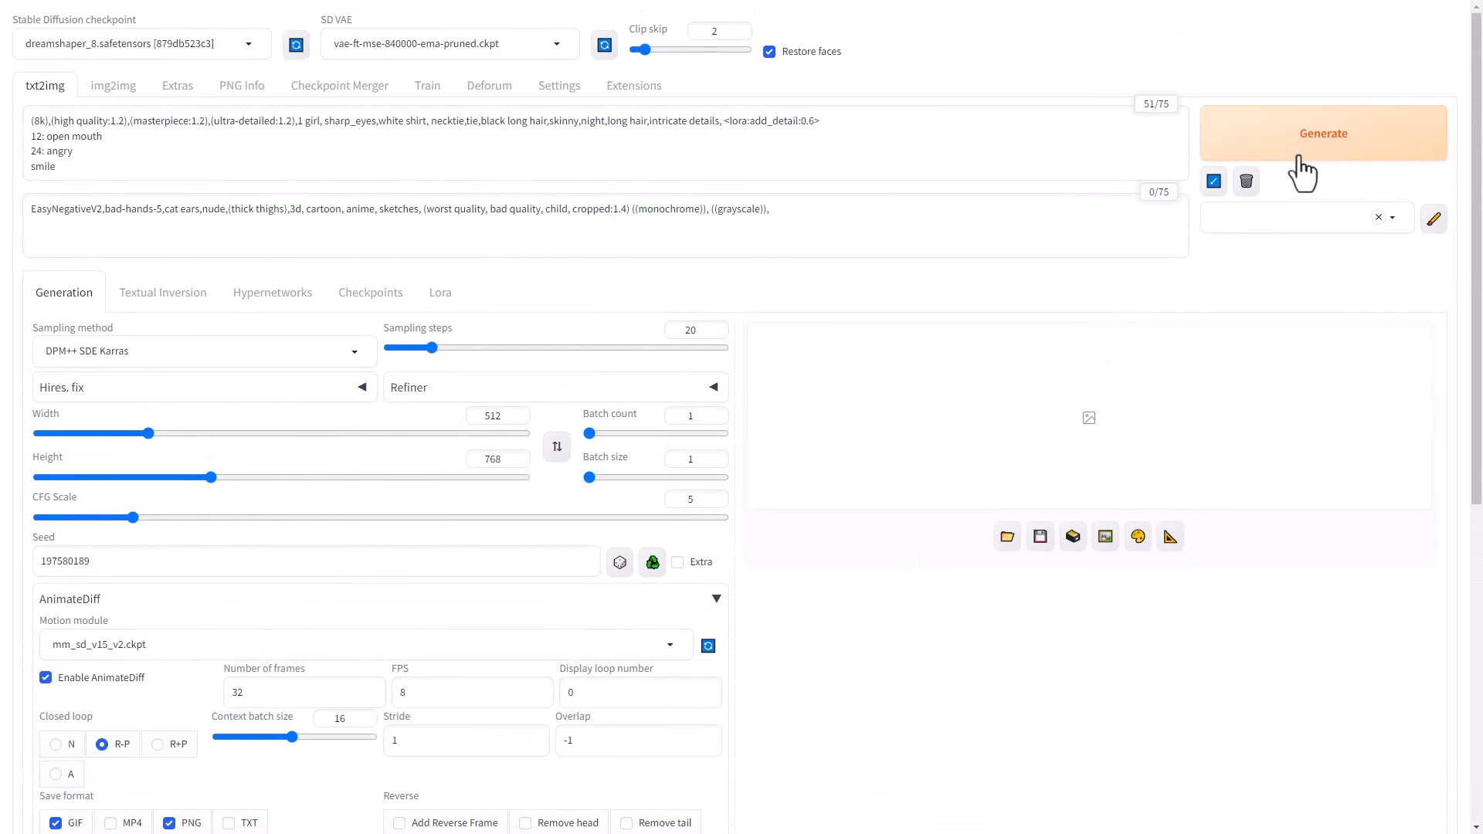
left_click(1301, 158)
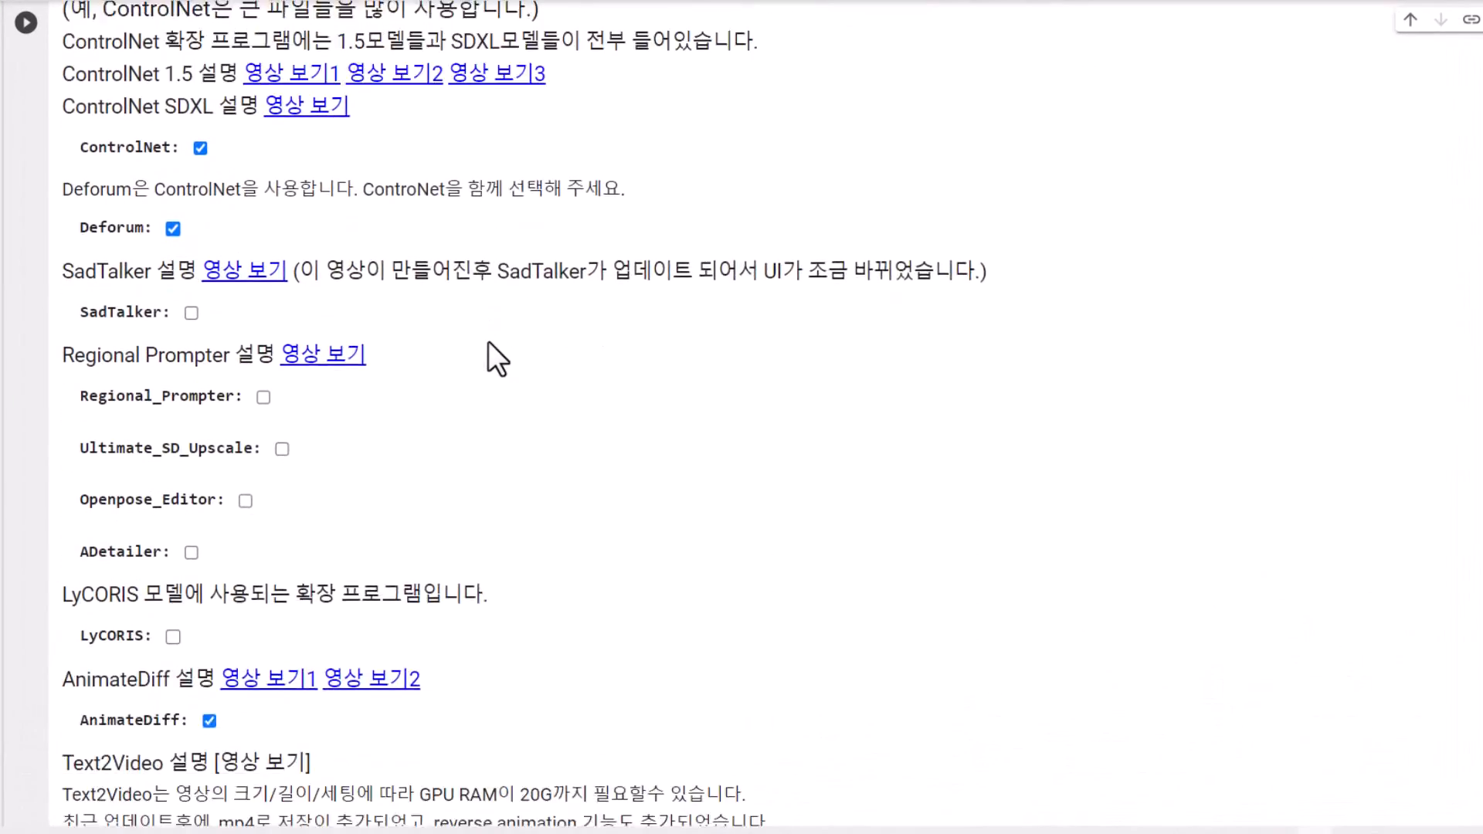
Review the AnimateDiff, ControlNet and Deforum selections among the extension options in the Colab notebook
scroll(489, 341, "down", 7)
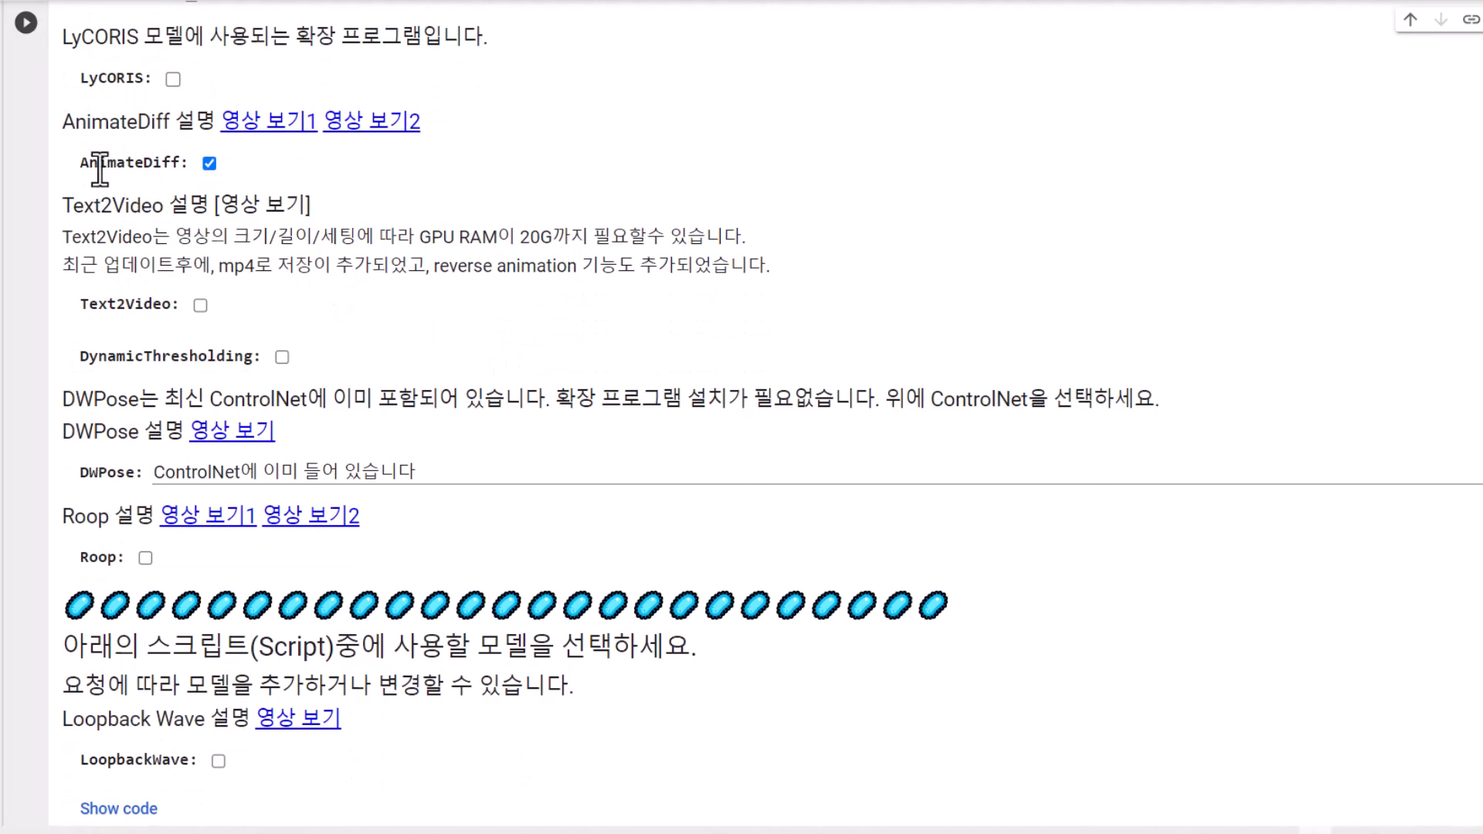
left_click_drag(75, 159, 186, 164)
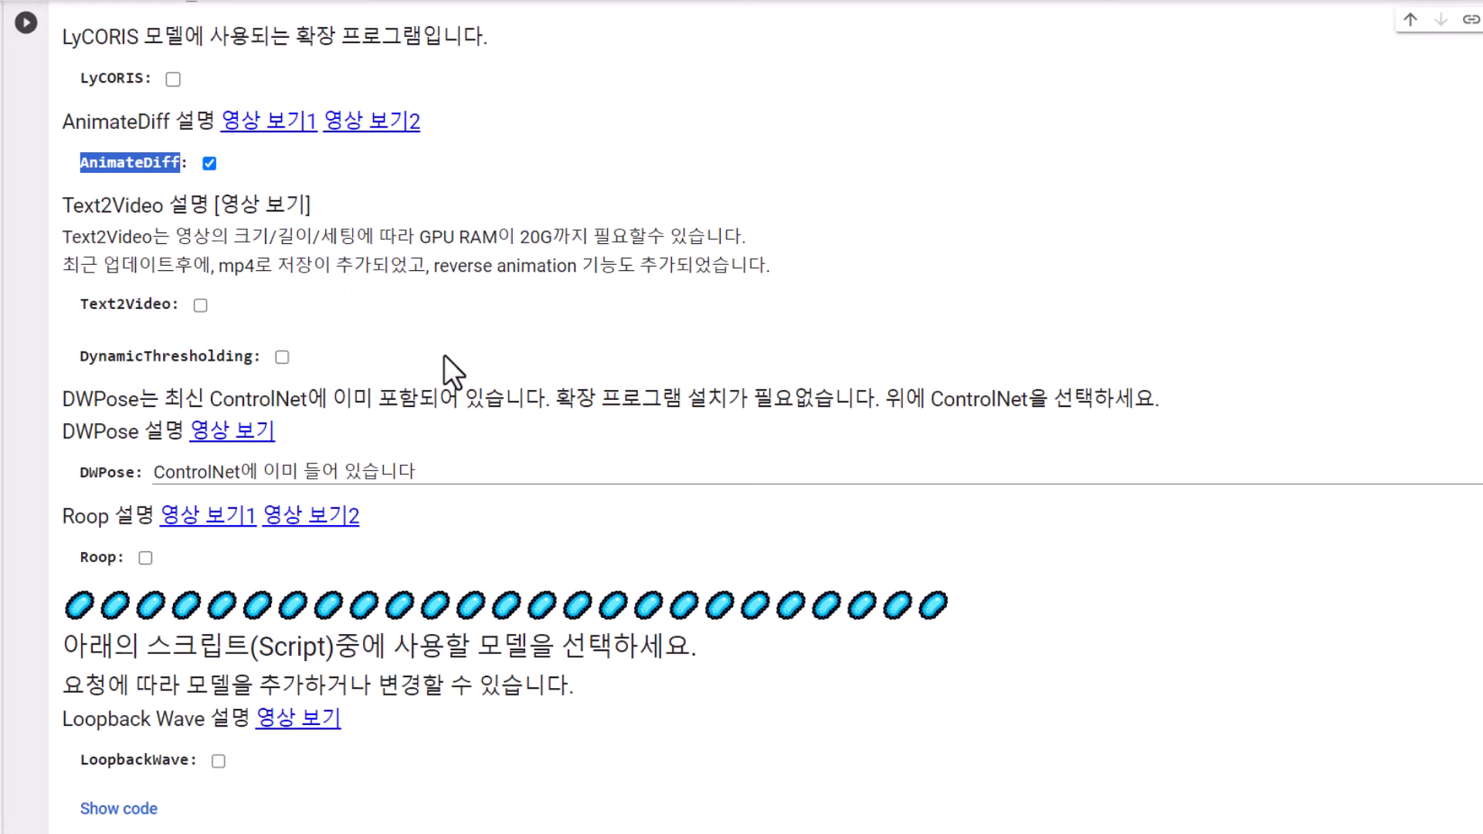
scroll(443, 355, "up", 10)
left_click_drag(80, 377, 168, 378)
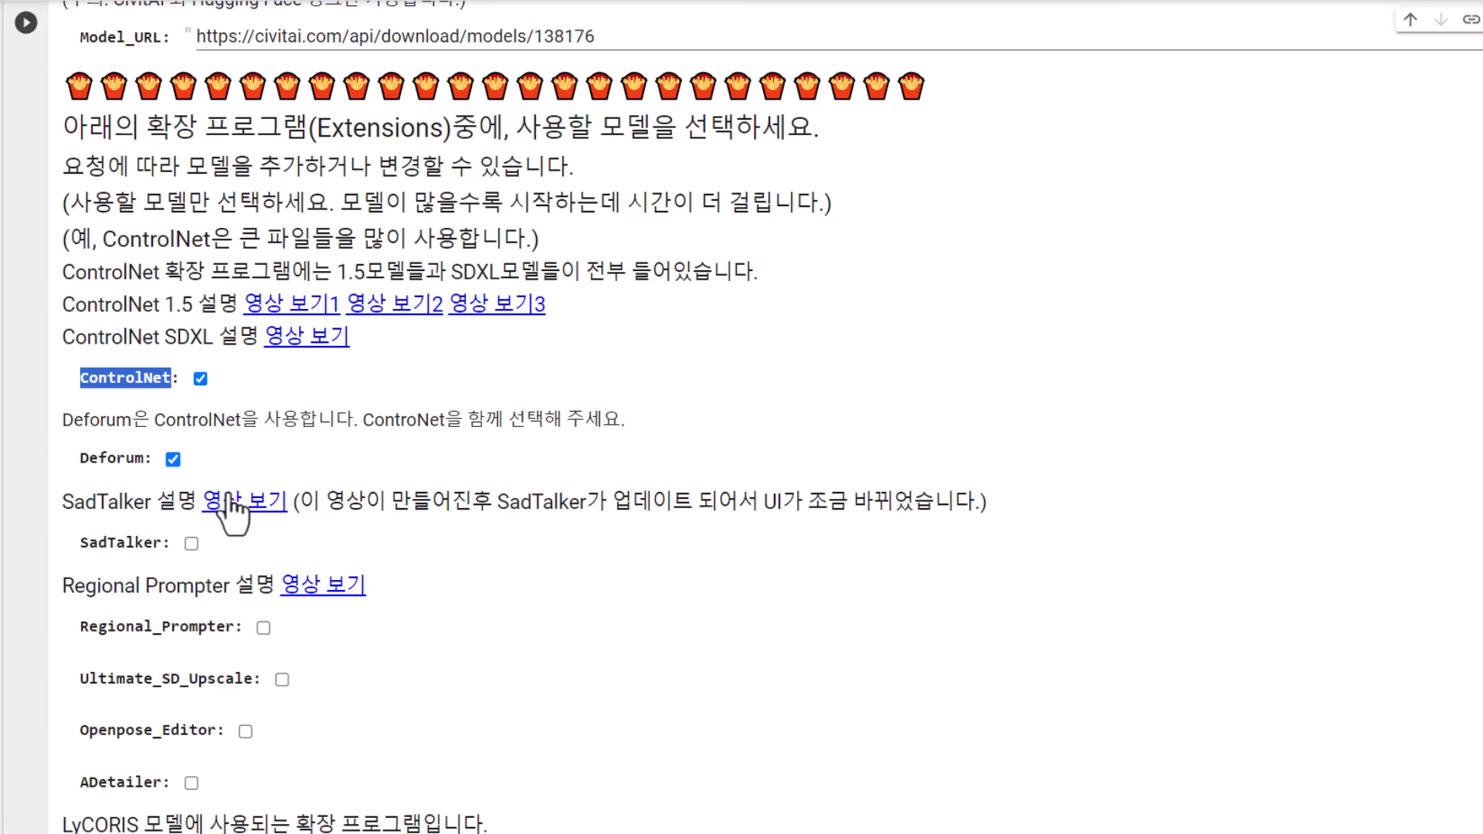
left_click_drag(77, 457, 146, 464)
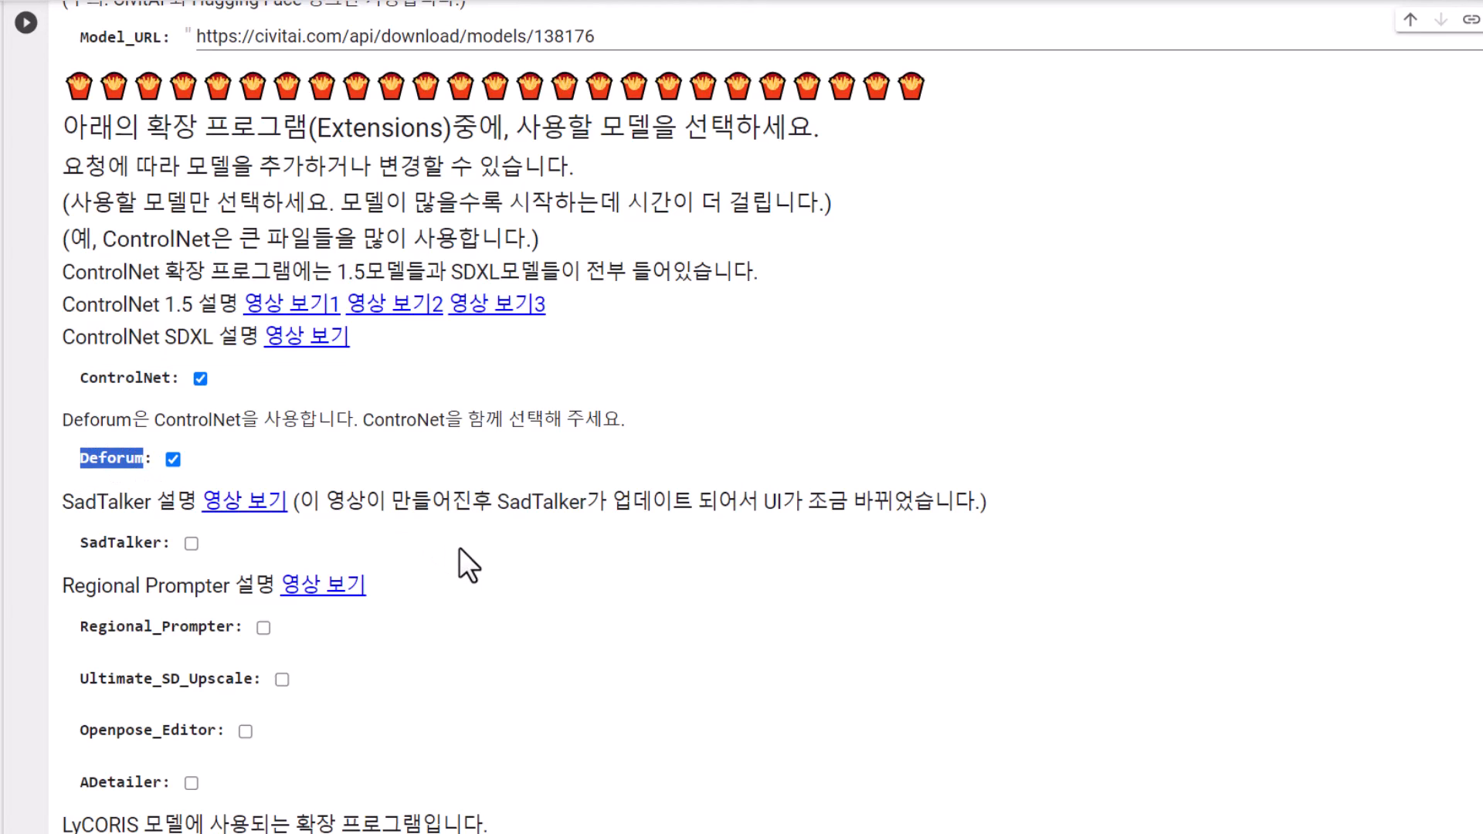